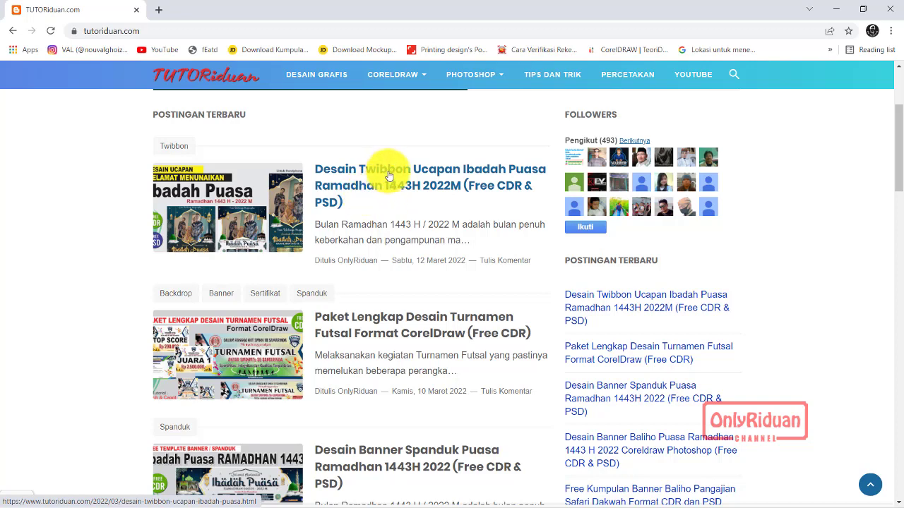
Open the Ramadhan 1443H twibbon article and scroll to its Format CDR details (CorelDraw X4, 2160 x 3840 px, 5.62 MB)
left_click(389, 177)
left_click(484, 337)
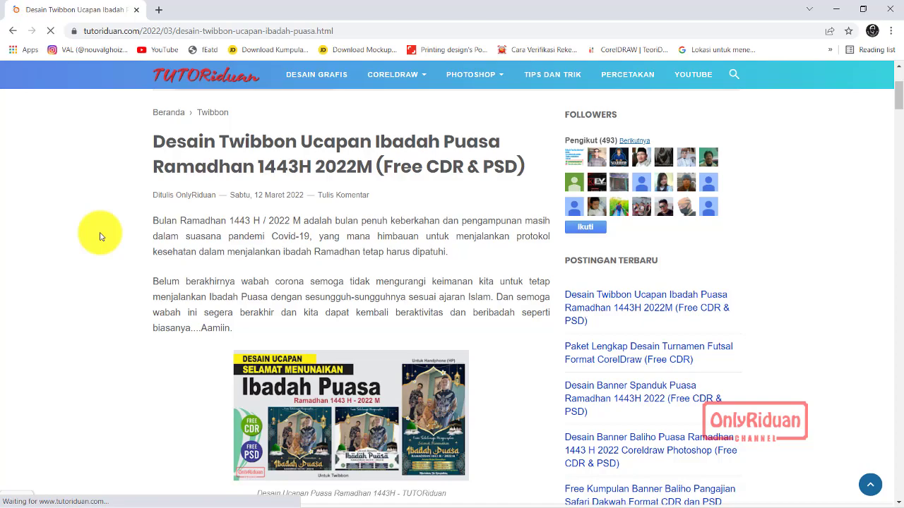
scroll(141, 226, "down", 3)
scroll(140, 213, "down", 3)
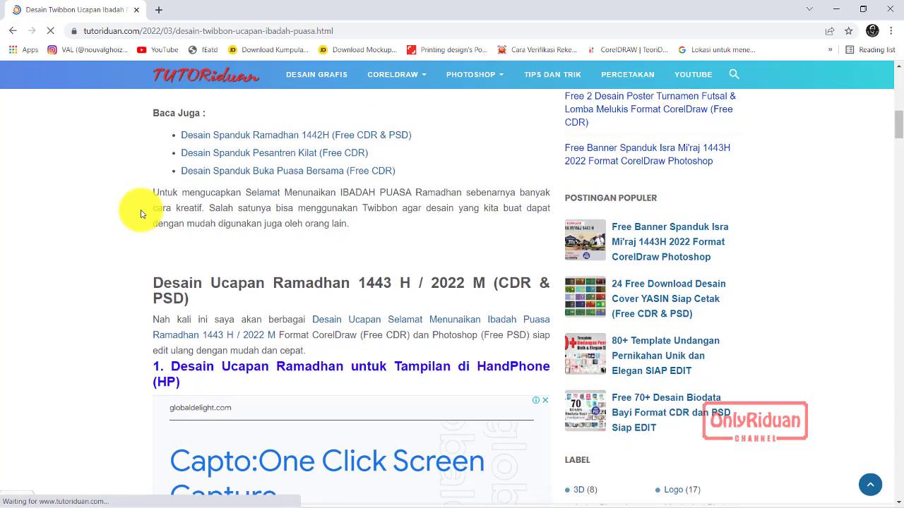
scroll(141, 211, "down", 2)
scroll(141, 209, "down", 2)
scroll(142, 208, "down", 3)
scroll(142, 210, "up", 1)
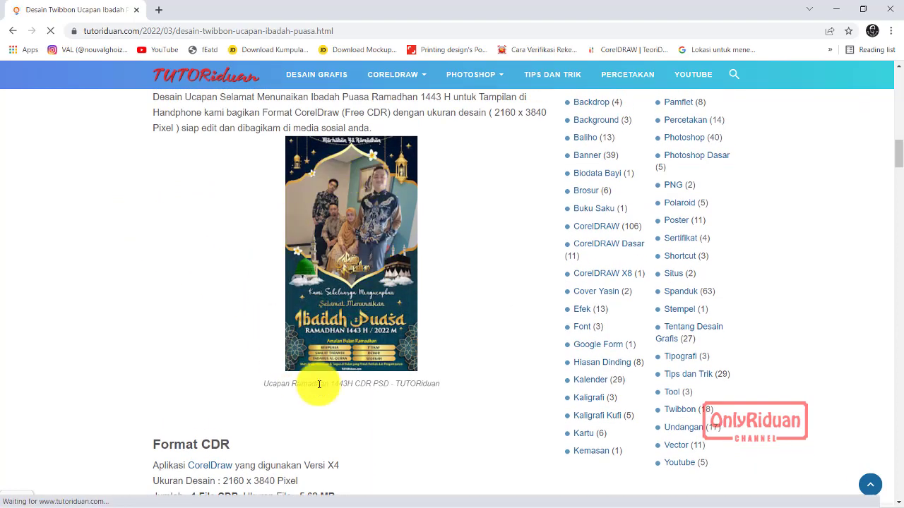
scroll(339, 289, "down", 2)
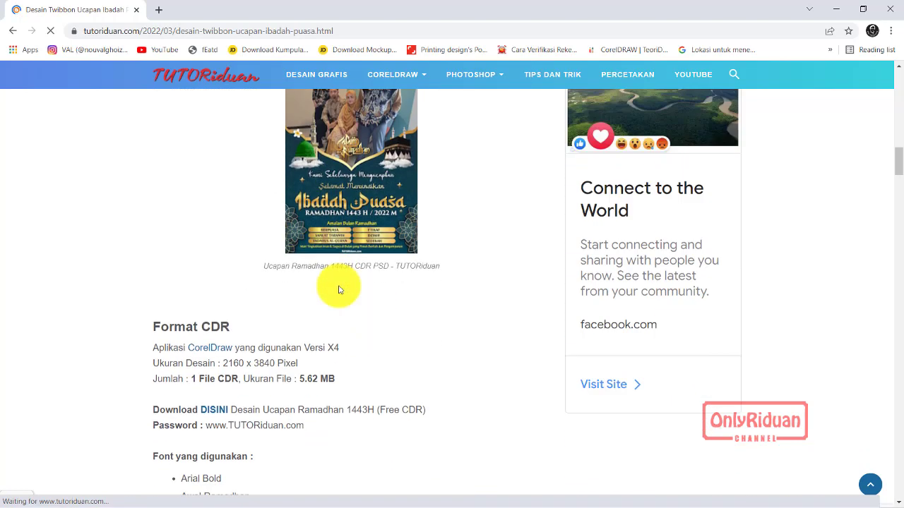
scroll(242, 346, "down", 1)
scroll(282, 258, "down", 2)
scroll(252, 266, "up", 2)
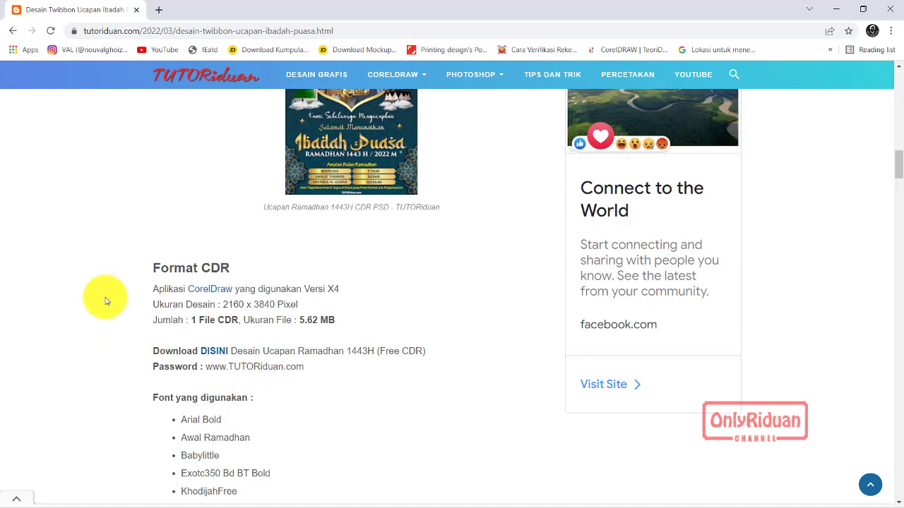
Open the MEGA download page for the phone-size CDR archive in a new tab, then return to the blog
left_click(216, 353)
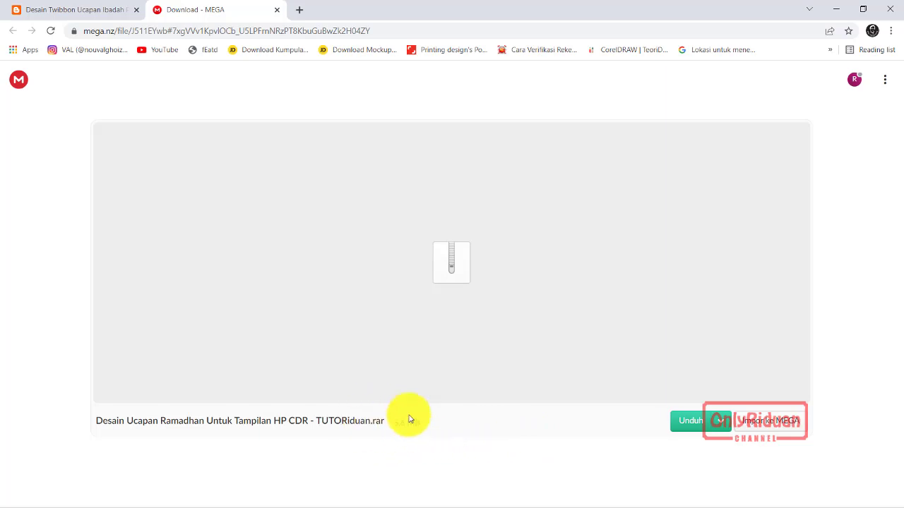
left_click(88, 9)
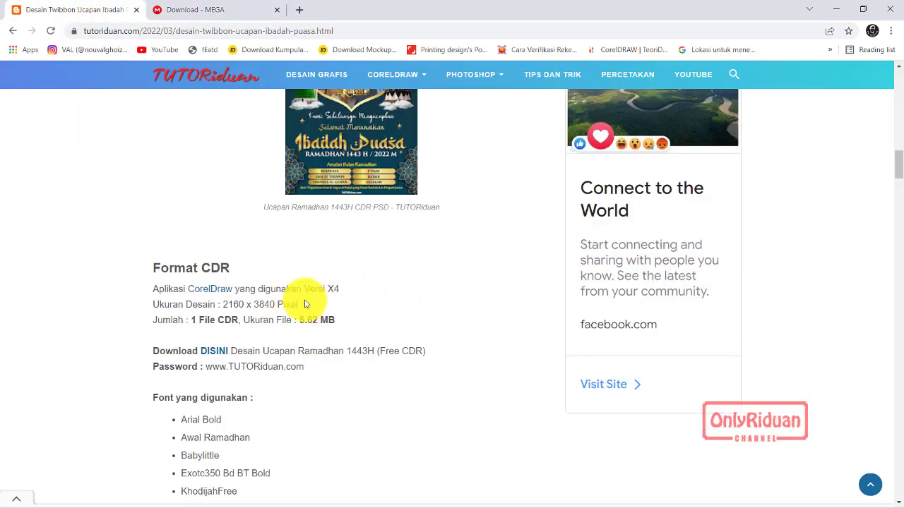
Scroll to design 2, Twibbon Ucapan Ramadhan 1443 H (01), 20 x 20 Cm, 6.13 MB CDR
scroll(288, 300, "down", 1)
scroll(290, 301, "down", 3)
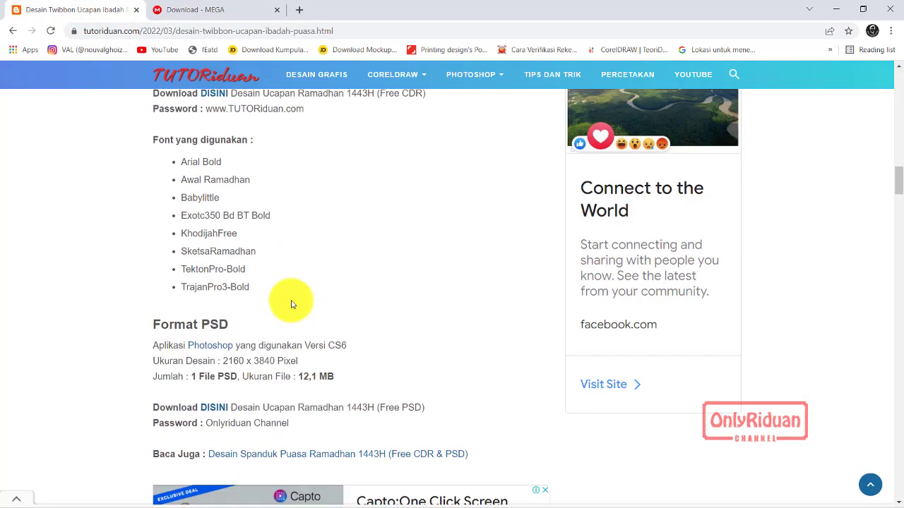
scroll(292, 303, "down", 2)
scroll(292, 298, "up", 2)
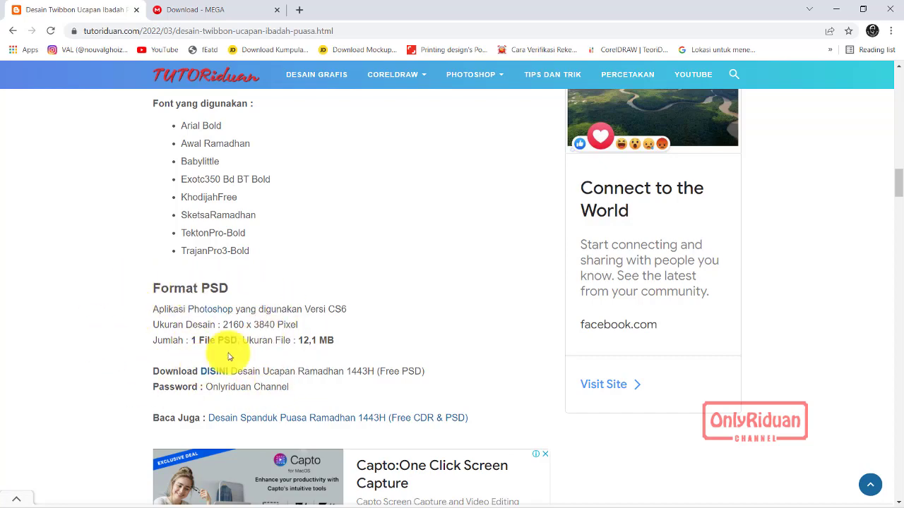
scroll(395, 267, "down", 3)
scroll(337, 266, "down", 1)
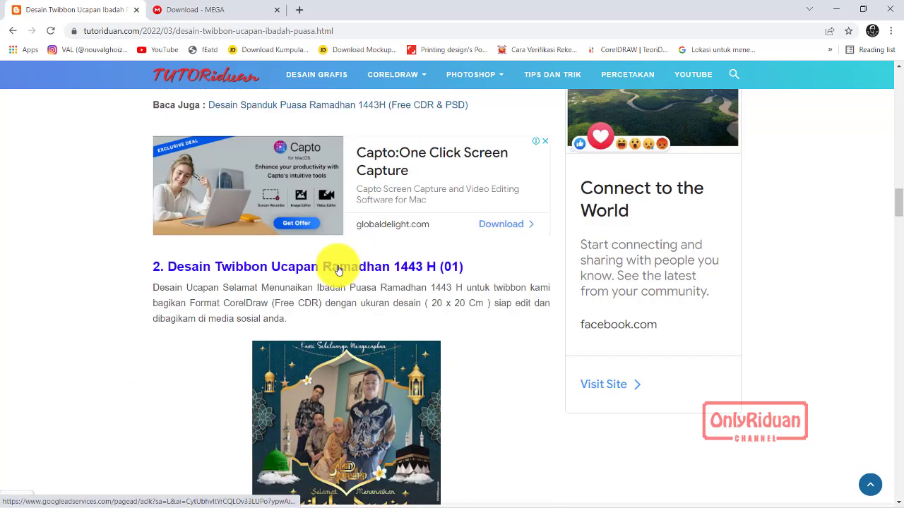
scroll(343, 262, "down", 1)
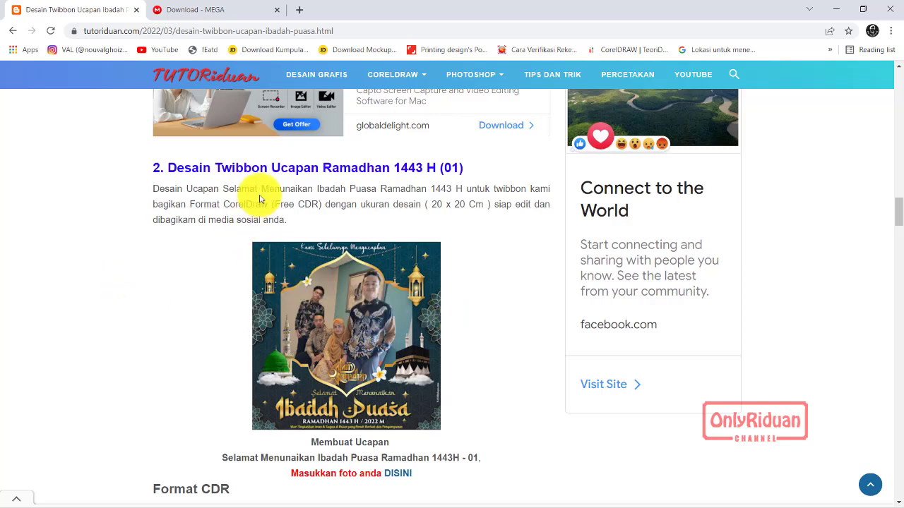
scroll(326, 322, "down", 3)
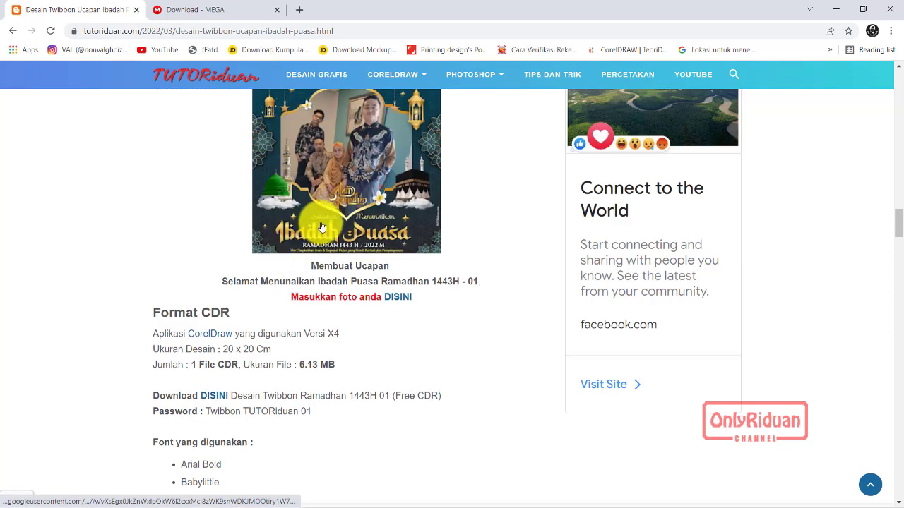
scroll(451, 313, "up", 2)
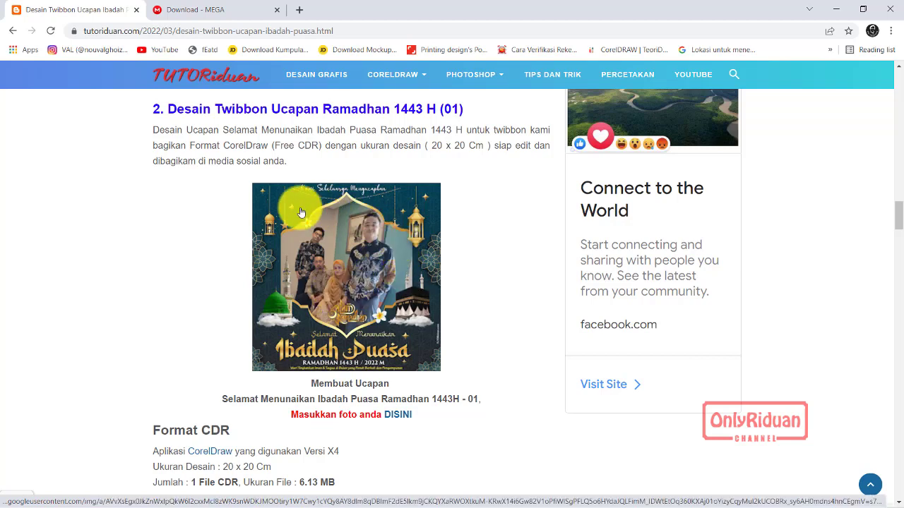
Open the Twibbonize campaign and upload photo '1' from Pictures into the frame
left_click(398, 417)
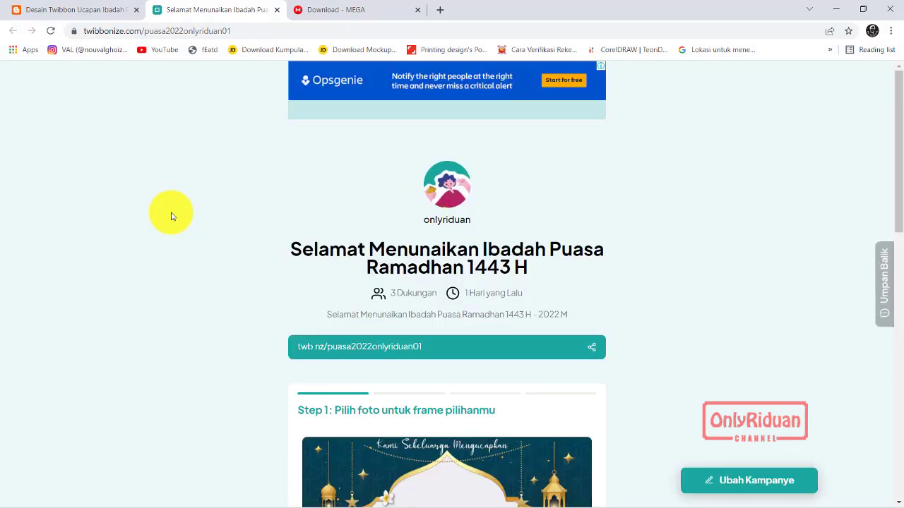
scroll(441, 205, "down", 3)
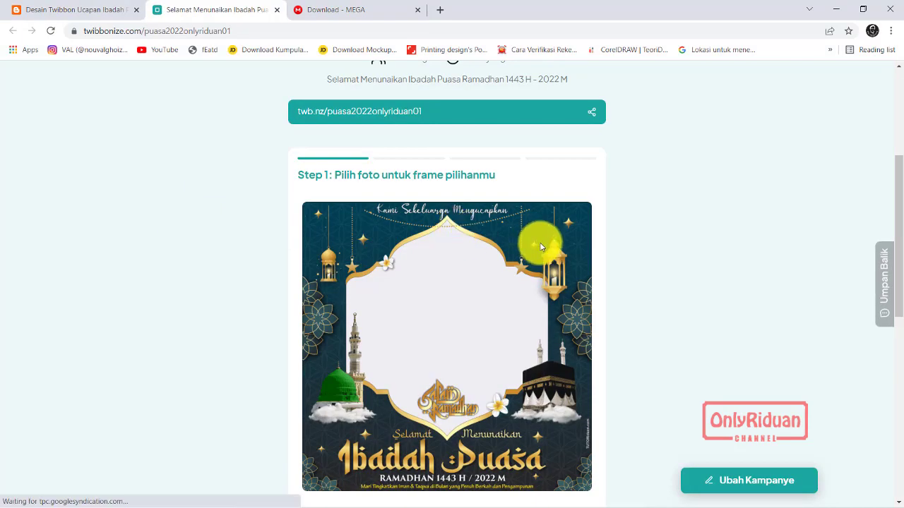
scroll(635, 283, "down", 2)
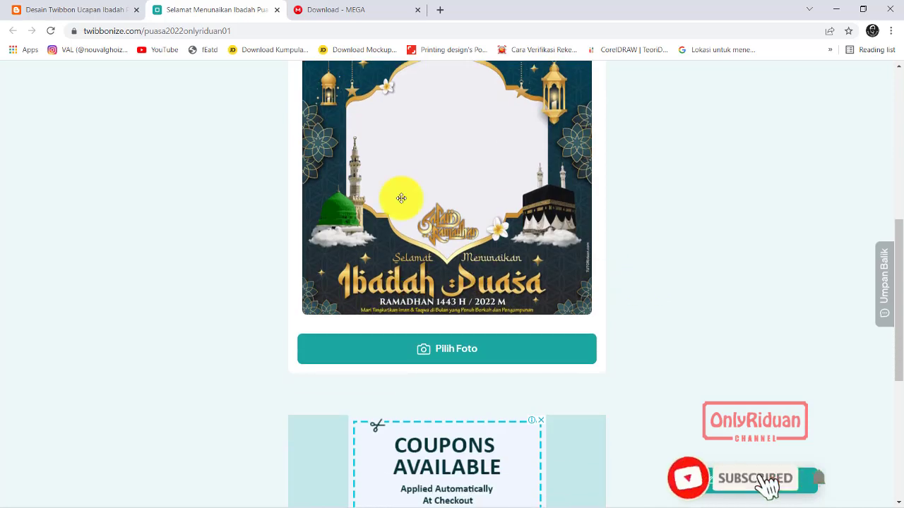
scroll(216, 283, "up", 1)
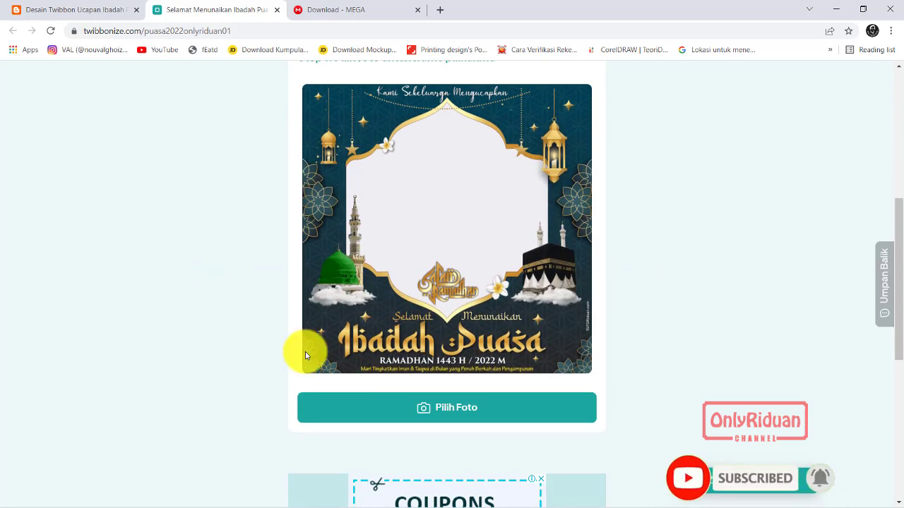
left_click(458, 415)
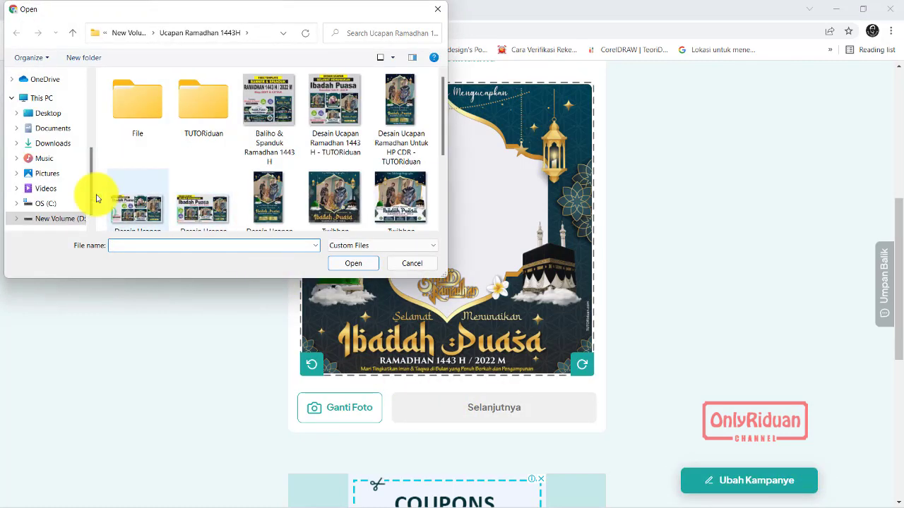
left_click(47, 174)
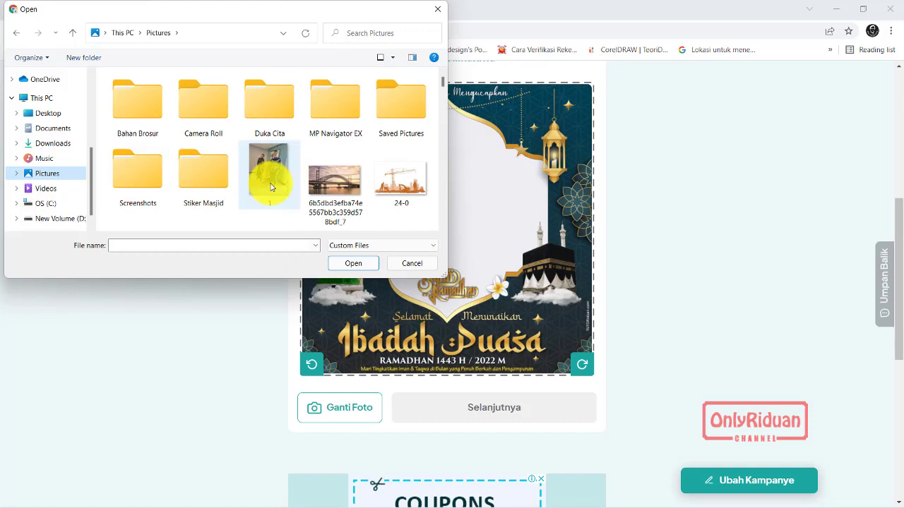
left_click(271, 185)
left_click(353, 263)
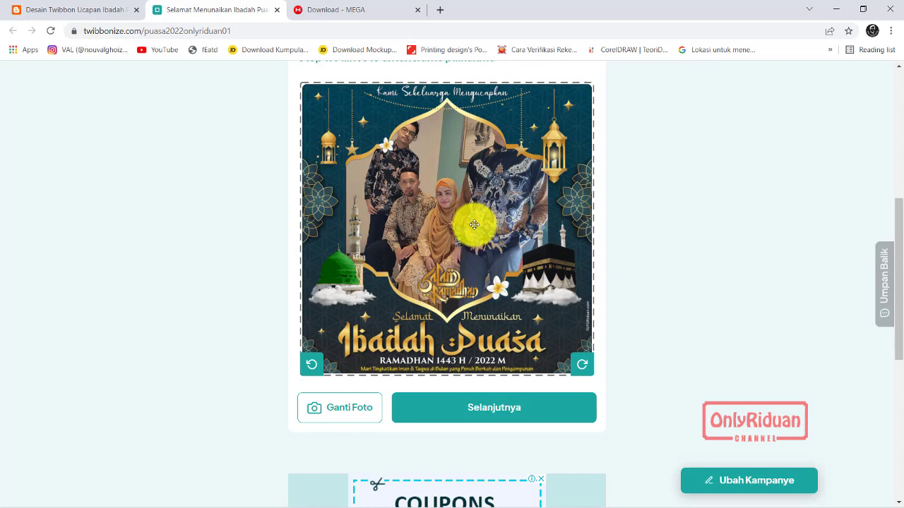
Zoom and drag the photo so all four people fit inside the arch
scroll(460, 197, "down", 1)
scroll(459, 195, "down", 1)
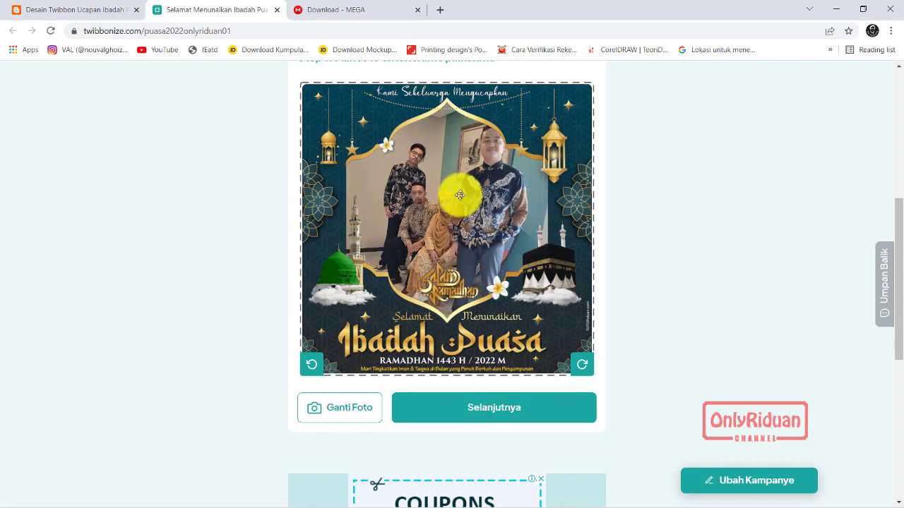
mouse_move(460, 192)
left_mouse_down()
mouse_move(438, 187)
mouse_move(485, 202)
mouse_move(450, 203)
left_mouse_up()
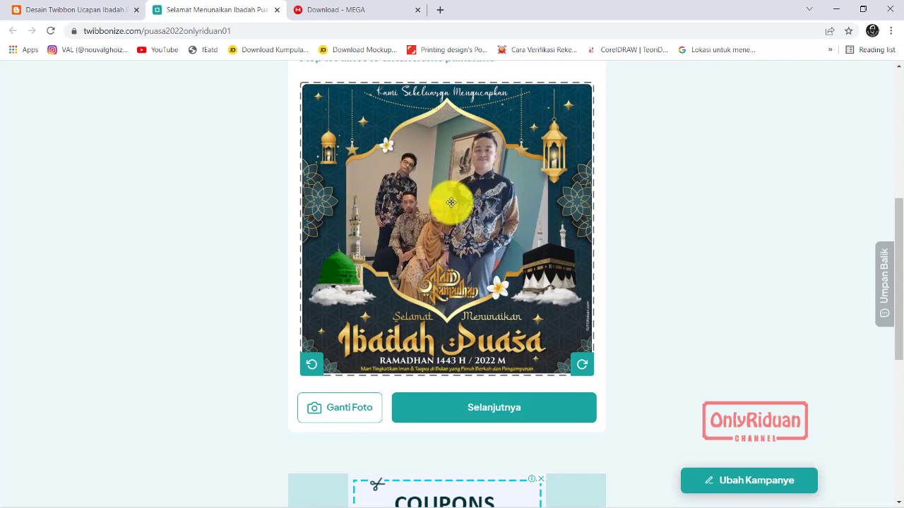
scroll(450, 202, "up", 1)
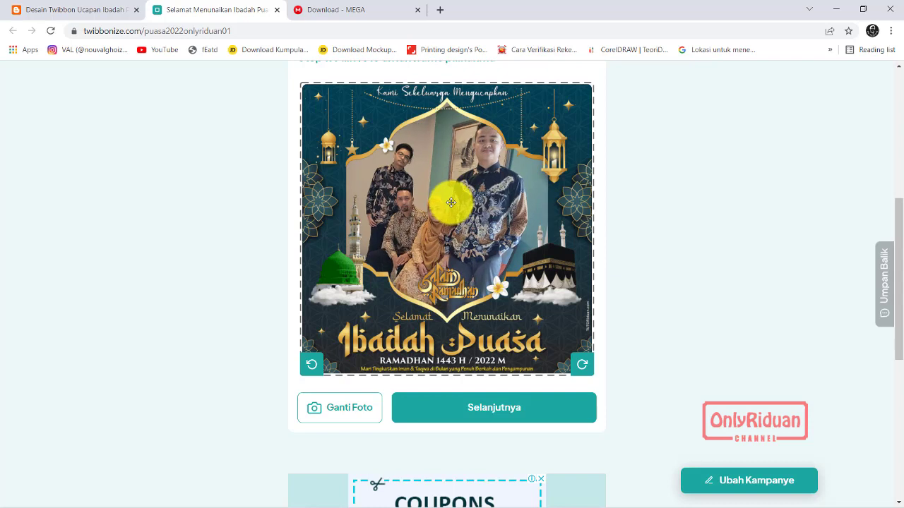
left_click_drag(450, 194, 449, 205)
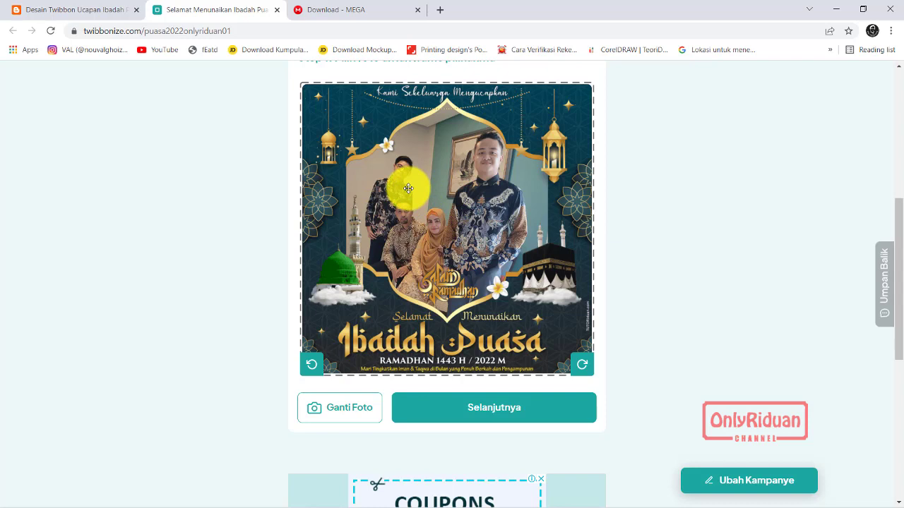
Download the framed photo as puasa2022onlyriduan01 (1).jpg and check it in Photos
left_click(496, 412)
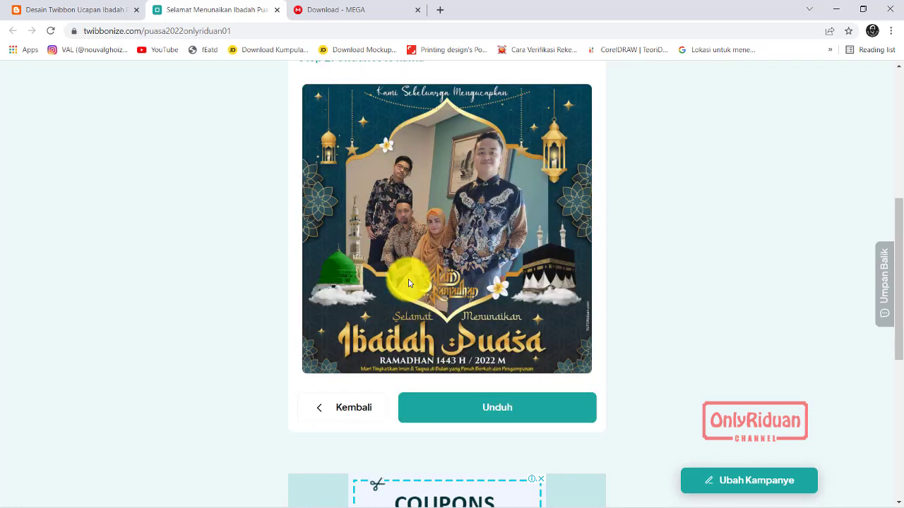
scroll(382, 261, "down", 1)
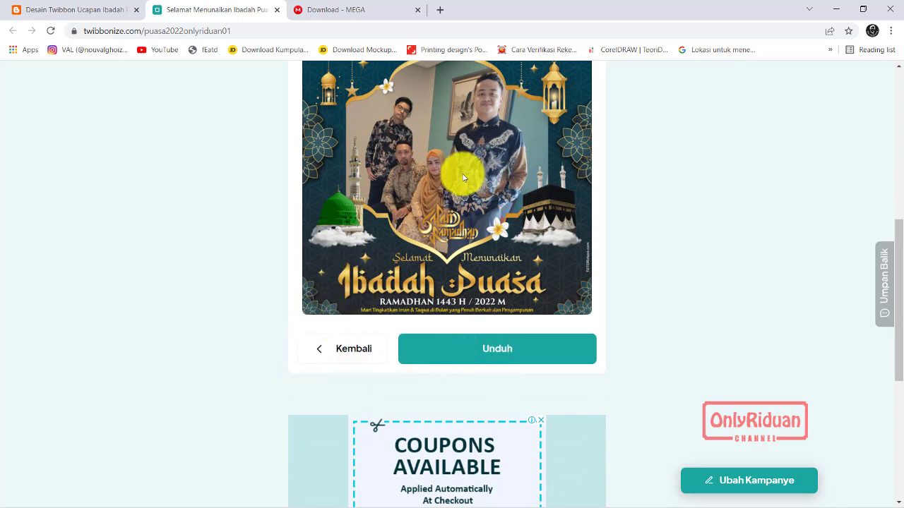
scroll(450, 186, "up", 1)
scroll(440, 244, "down", 1)
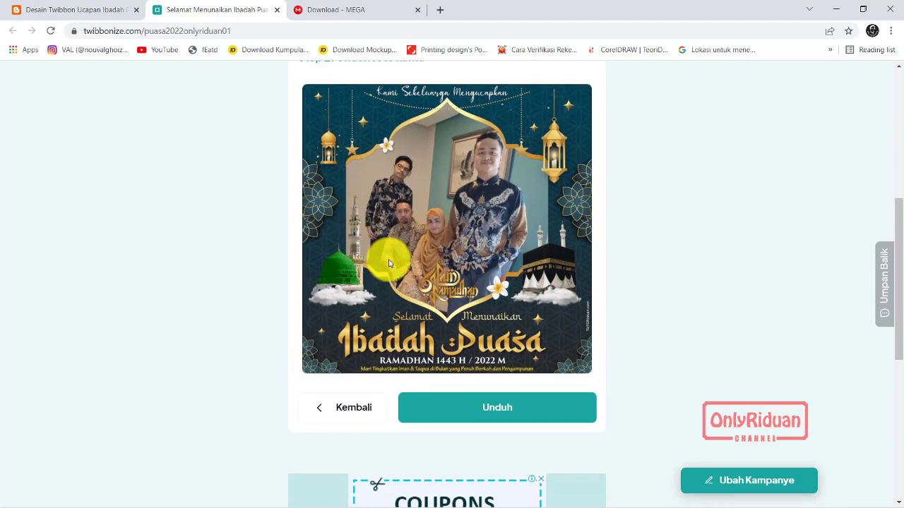
left_click(504, 413)
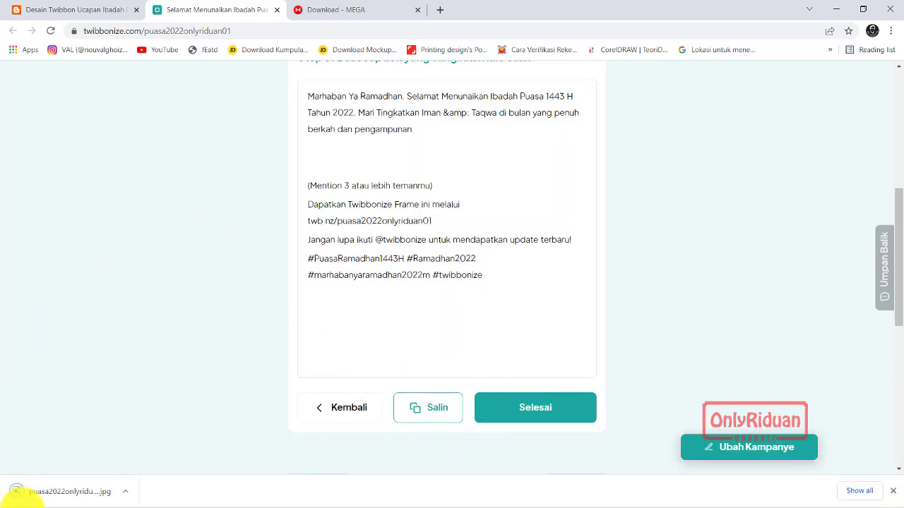
left_click(78, 493)
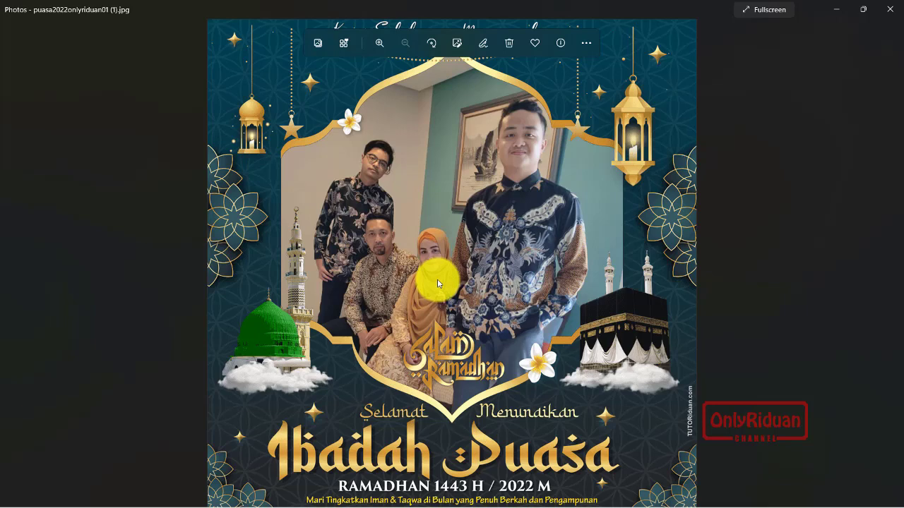
left_click(891, 9)
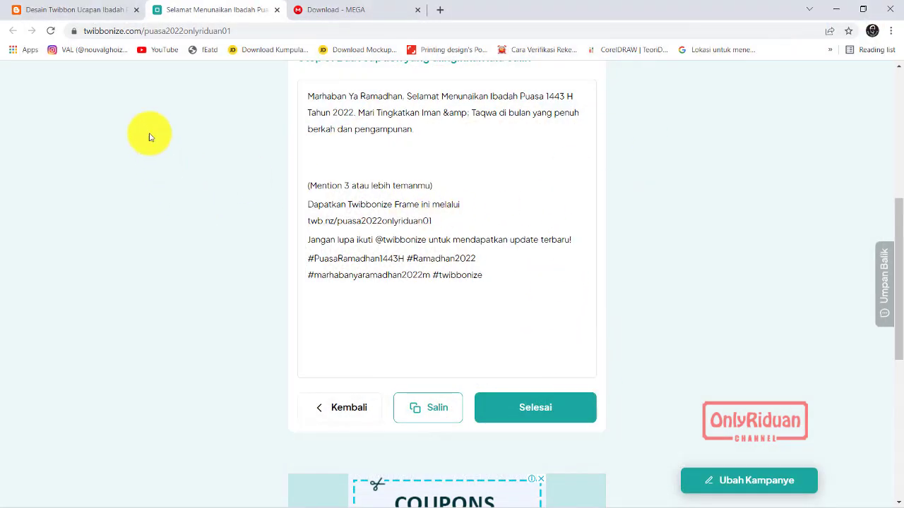
Return to the twibbon article and scroll through designs 01, 02 and 03
left_click(74, 10)
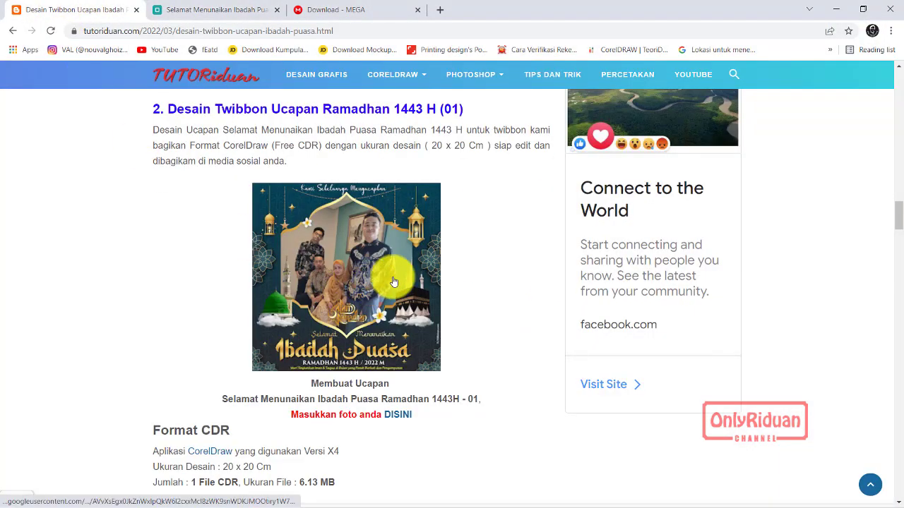
scroll(394, 281, "down", 3)
scroll(385, 203, "up", 1)
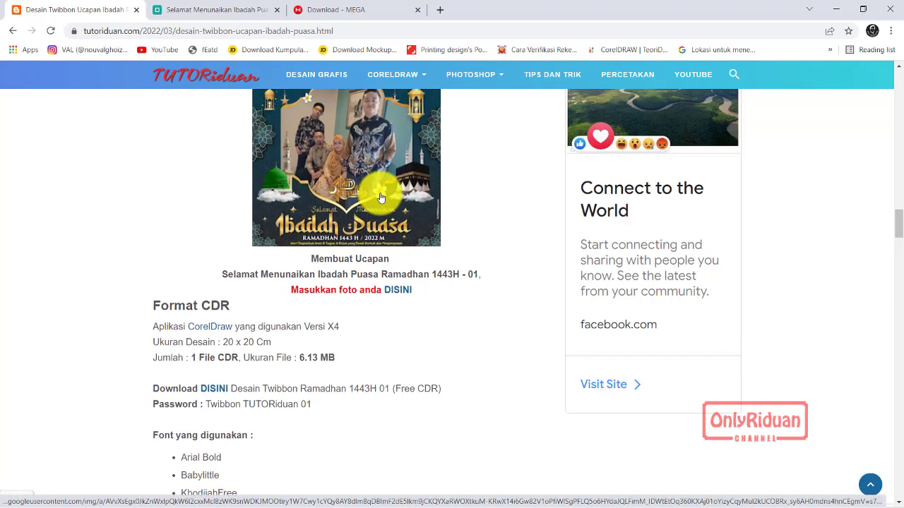
scroll(380, 198, "down", 1)
scroll(324, 205, "down", 1)
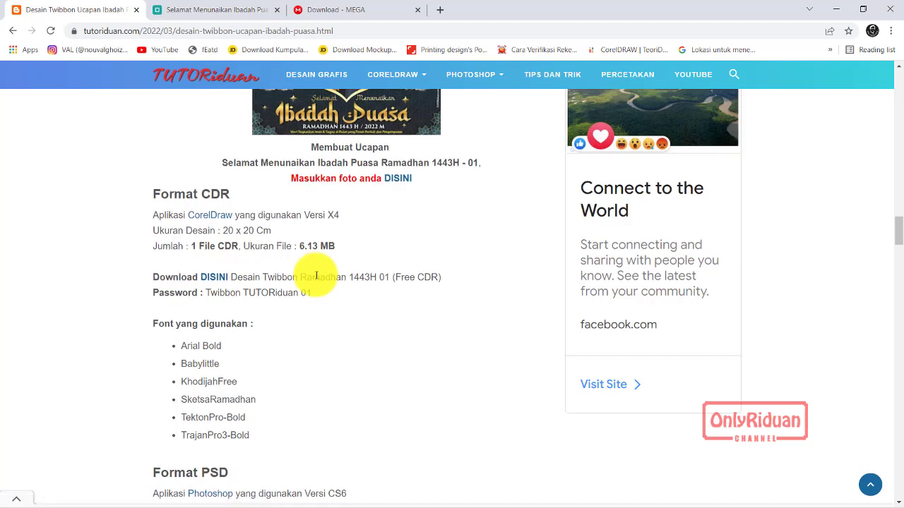
scroll(315, 271, "down", 1)
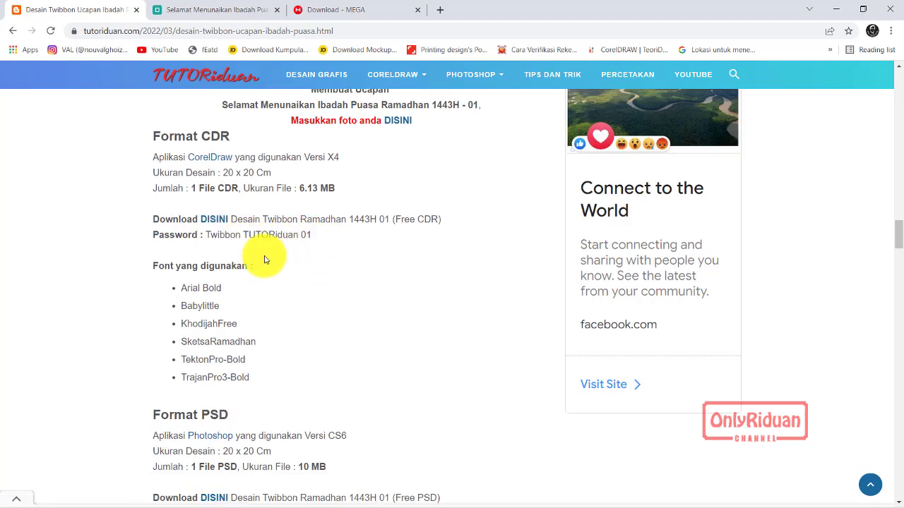
scroll(291, 268, "down", 4)
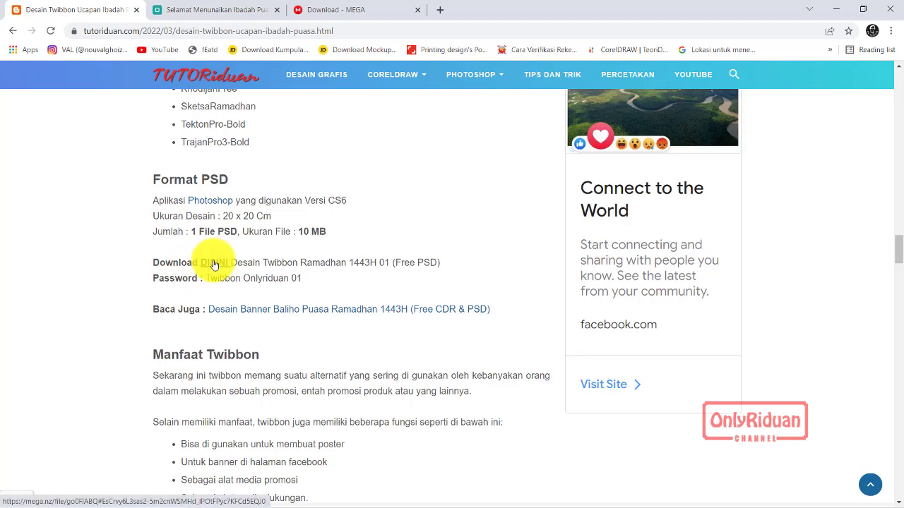
scroll(317, 264, "down", 4)
scroll(317, 264, "down", 3)
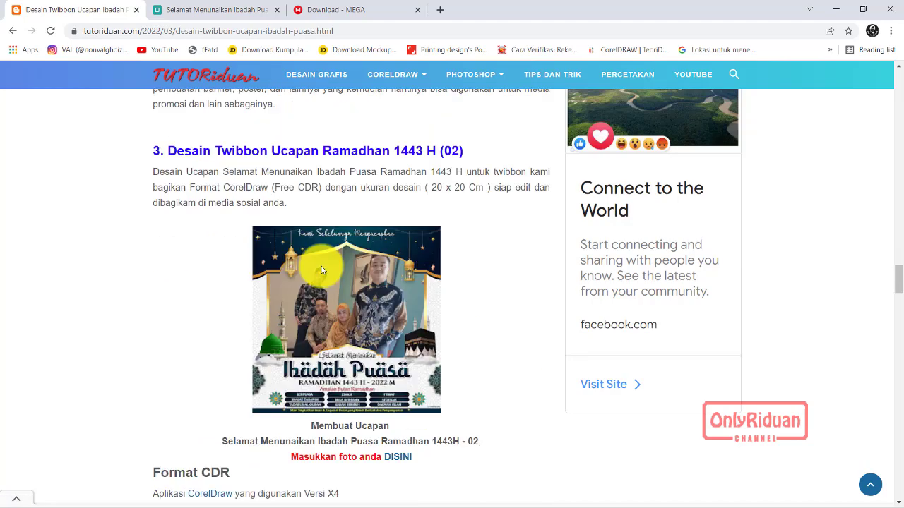
scroll(230, 315, "up", 1)
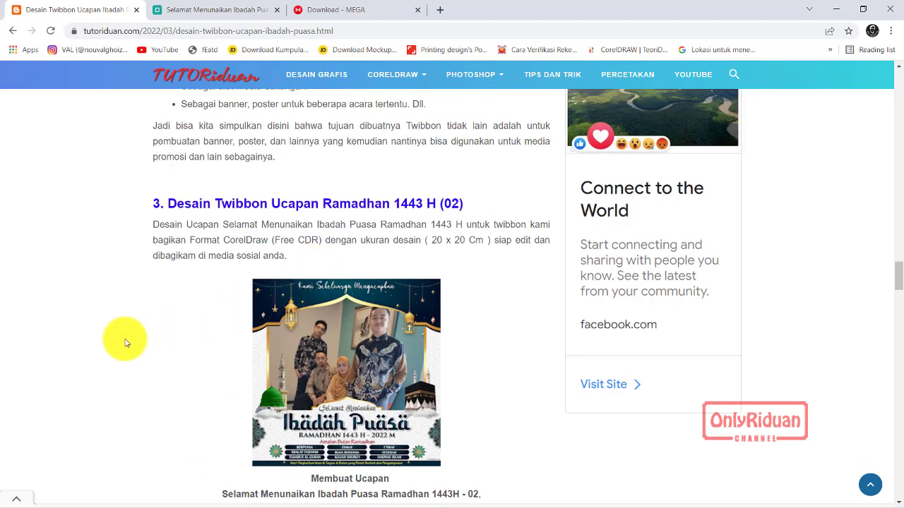
scroll(212, 325, "down", 2)
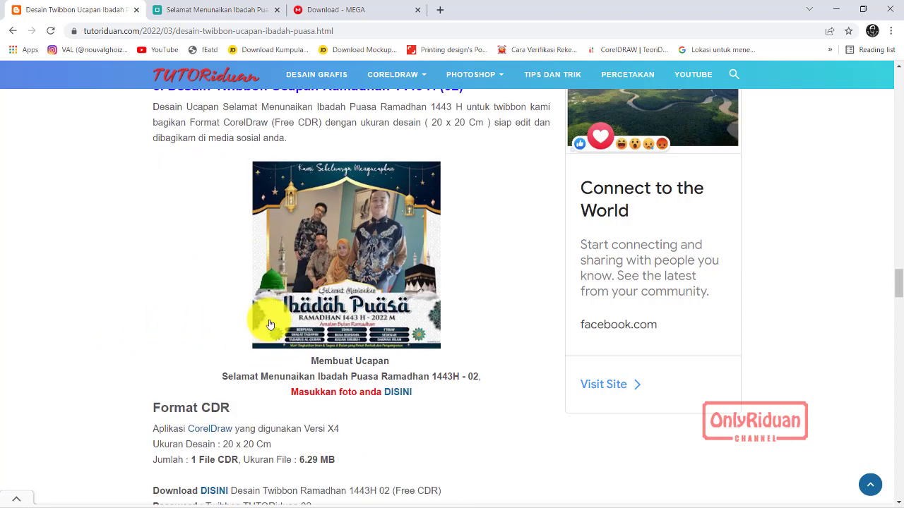
Enlarge the 02 design image, then scroll through the CDR and PSD download sections
left_click(359, 266)
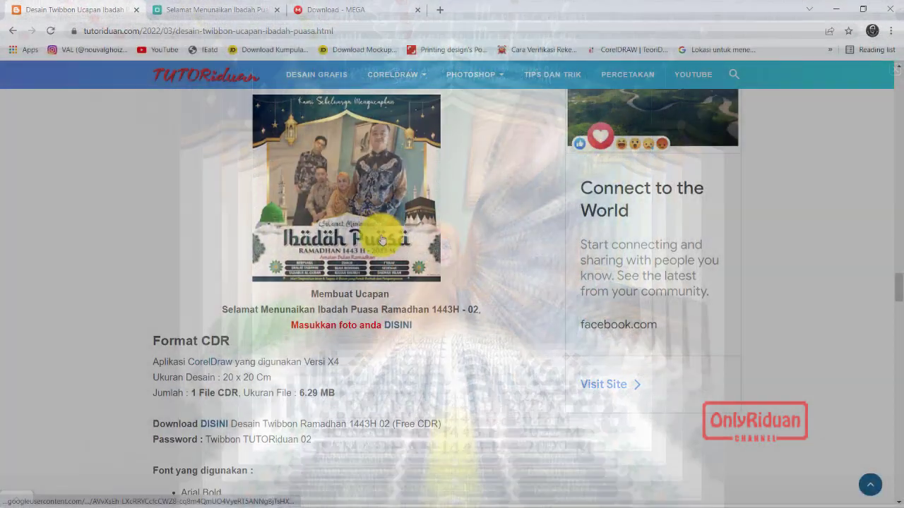
scroll(381, 240, "down", 2)
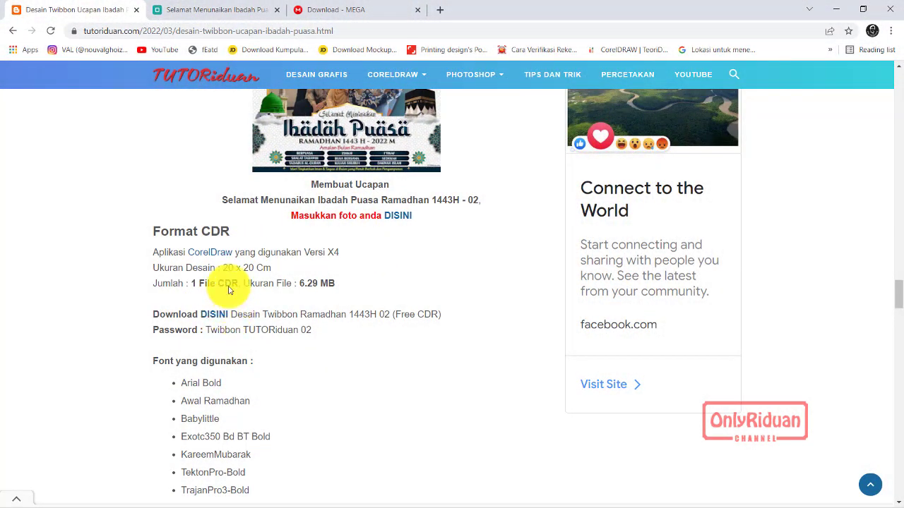
scroll(282, 303, "down", 1)
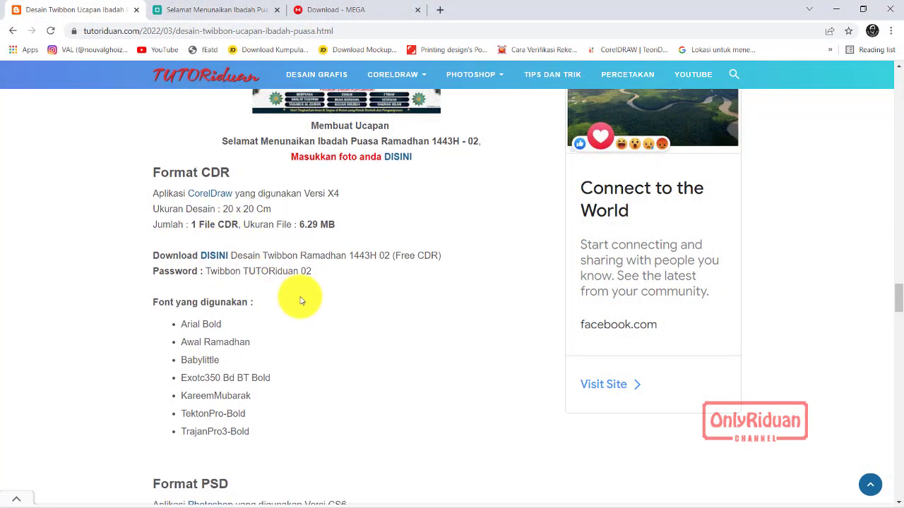
scroll(283, 289, "down", 1)
scroll(313, 293, "down", 5)
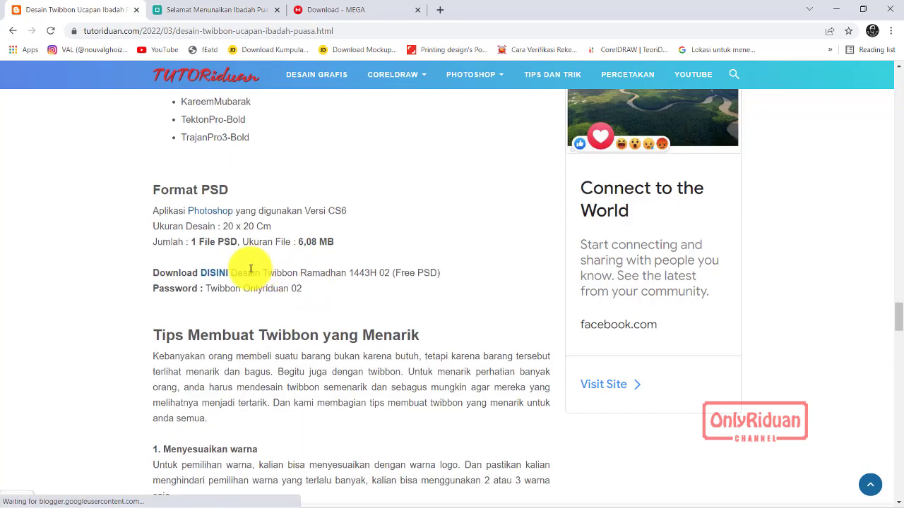
scroll(444, 288, "down", 4)
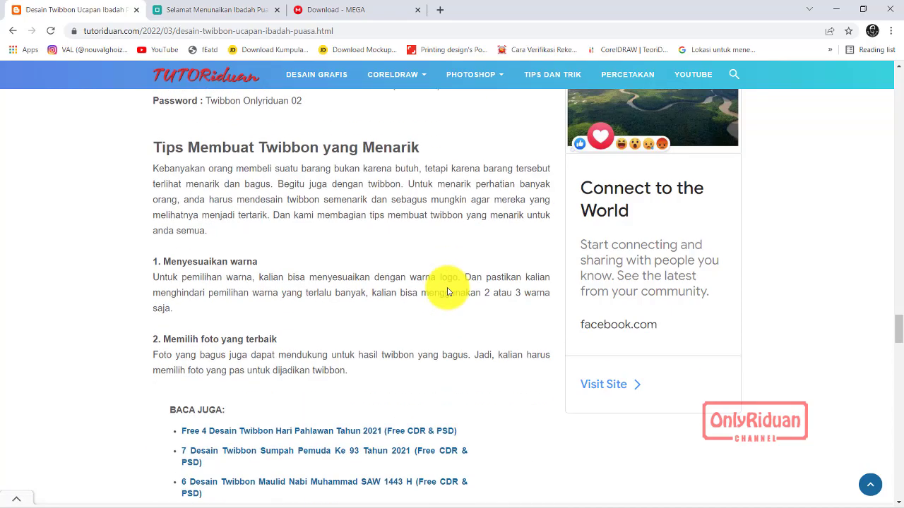
scroll(423, 284, "down", 1)
scroll(406, 286, "down", 4)
scroll(406, 286, "down", 3)
scroll(395, 289, "down", 1)
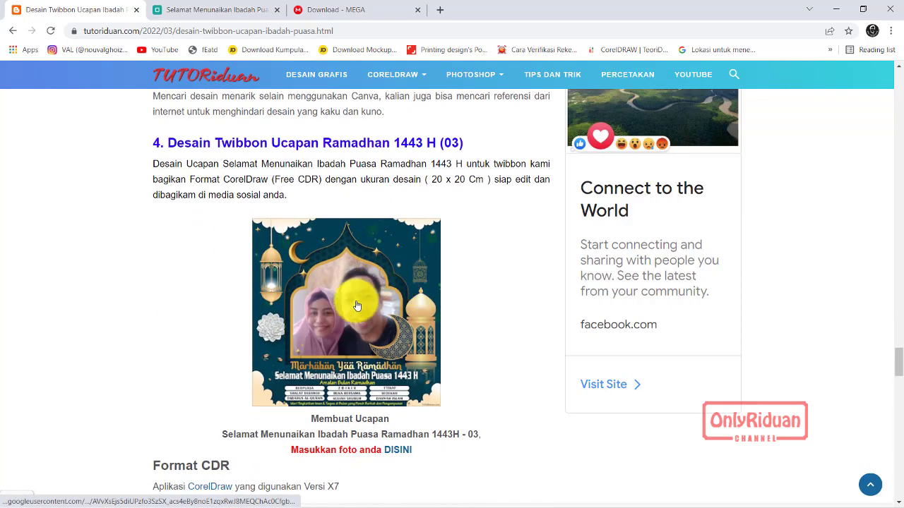
scroll(379, 293, "down", 2)
Scroll back up to the overview of the twibbon, phone and square versions
scroll(339, 282, "up", 1)
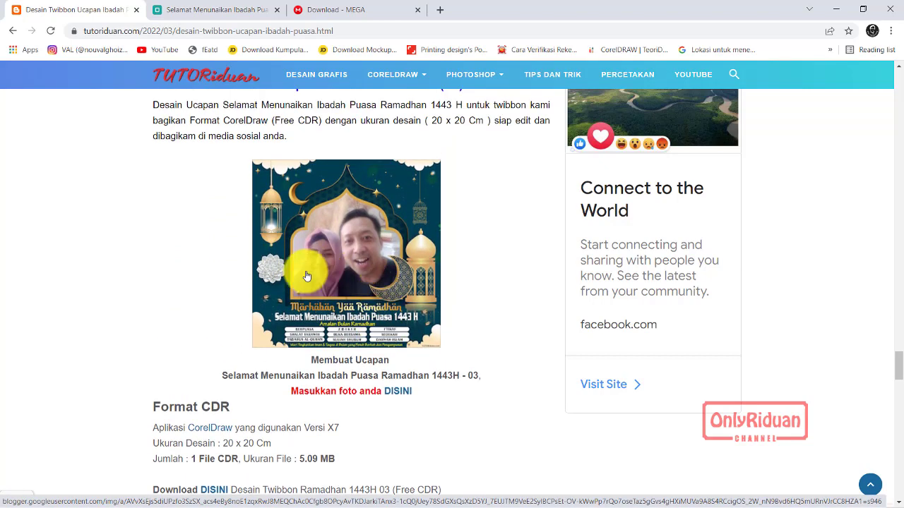
scroll(334, 272, "down", 2)
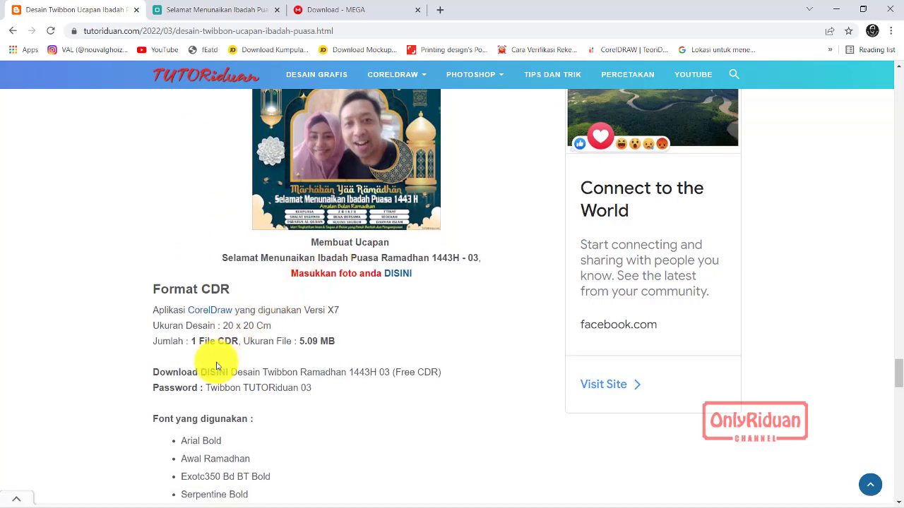
scroll(346, 329, "down", 5)
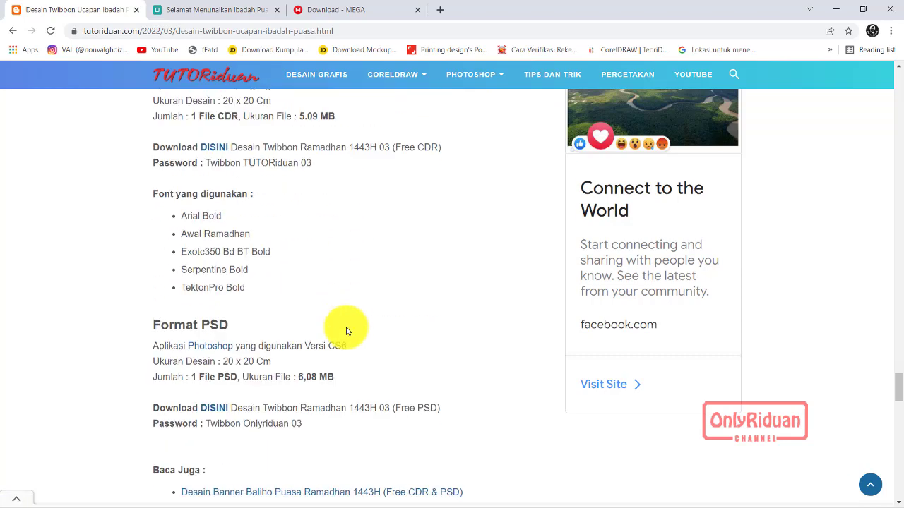
scroll(255, 305, "up", 3)
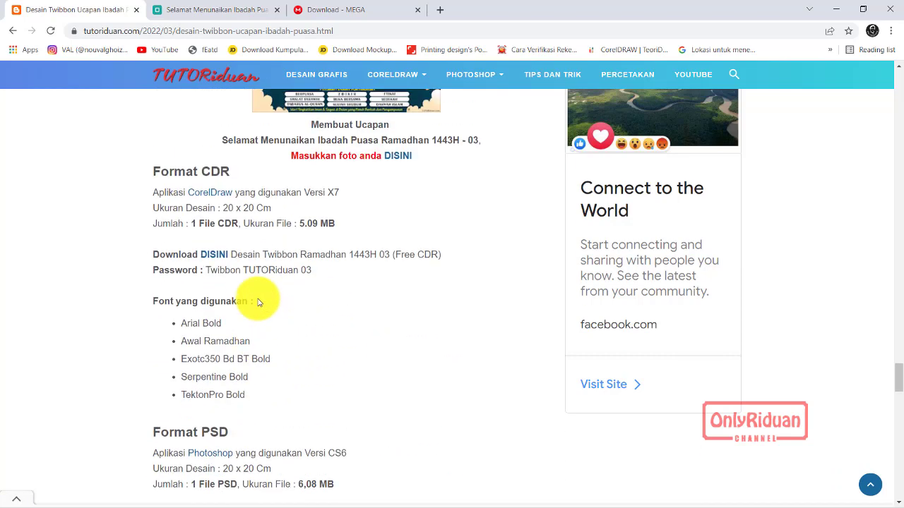
scroll(314, 276, "down", 4)
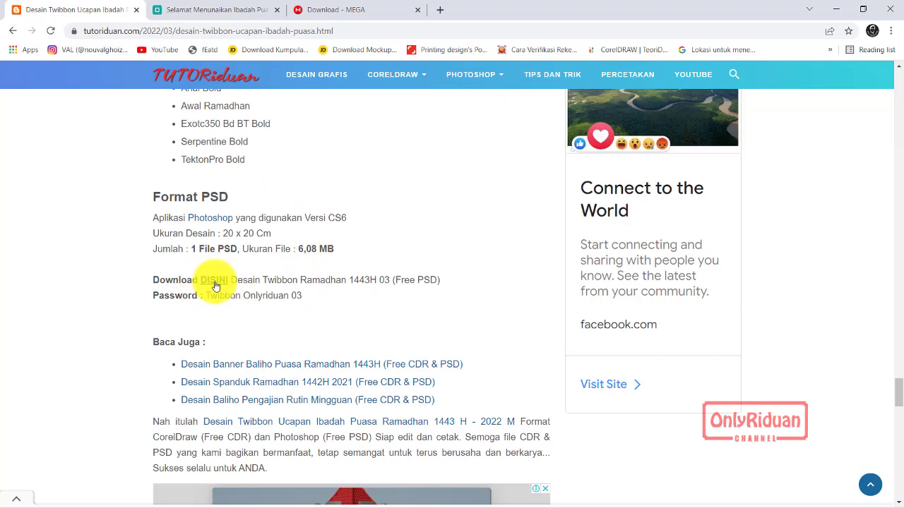
scroll(344, 262, "up", 4)
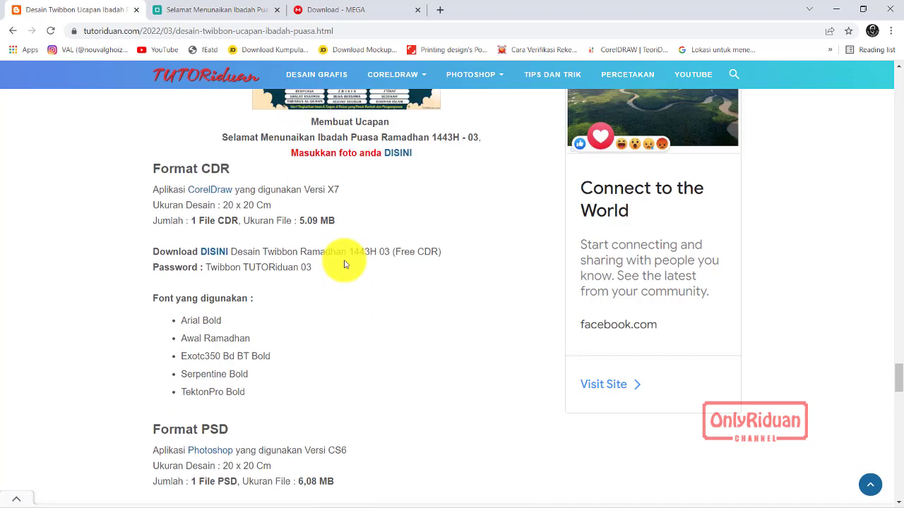
scroll(343, 262, "up", 2)
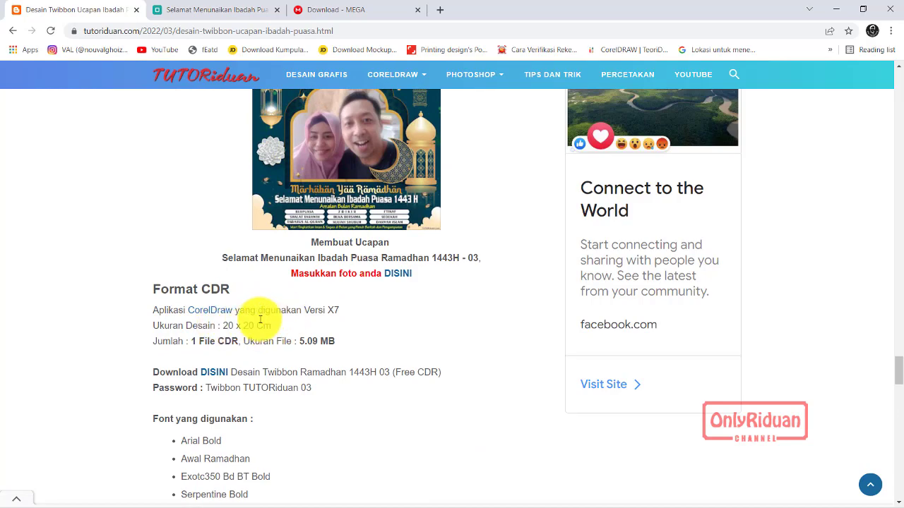
scroll(383, 343, "up", 1)
scroll(389, 340, "up", 4)
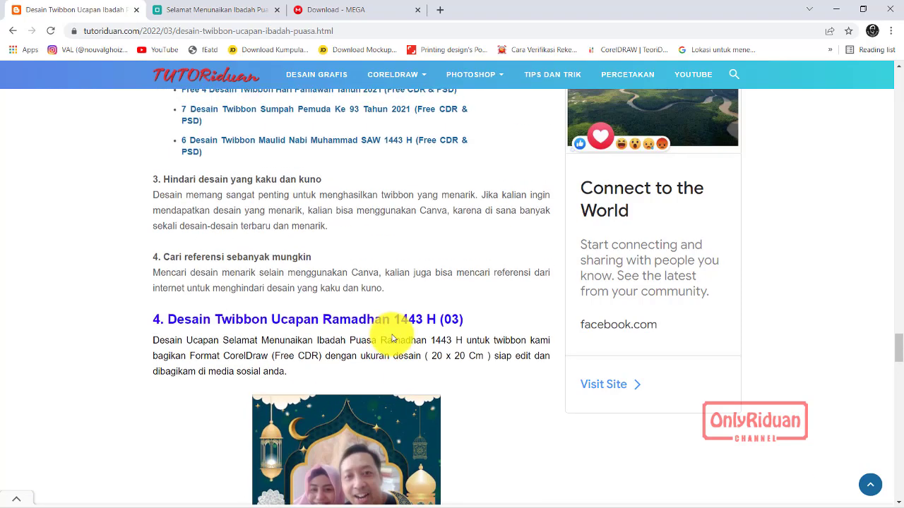
scroll(392, 339, "up", 4)
scroll(398, 337, "up", 5)
scroll(404, 329, "up", 5)
scroll(403, 329, "up", 5)
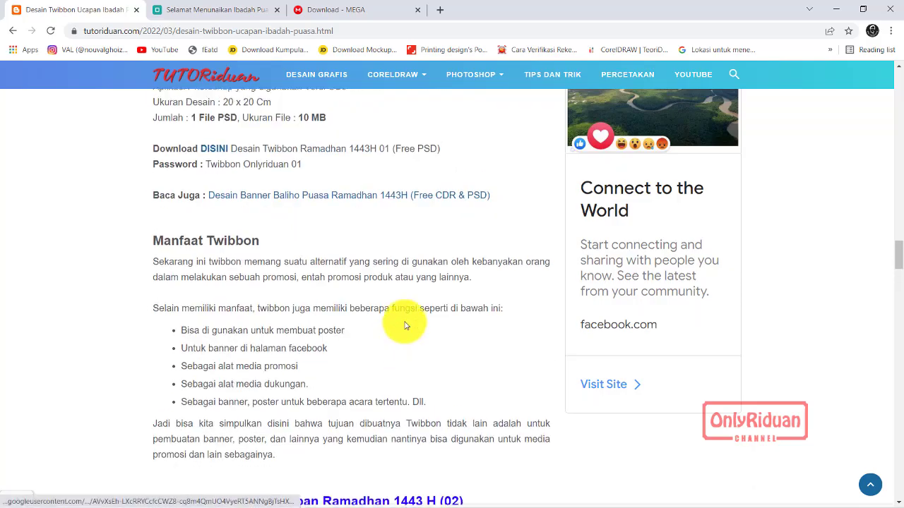
scroll(404, 324, "up", 4)
scroll(403, 322, "up", 5)
scroll(403, 322, "up", 4)
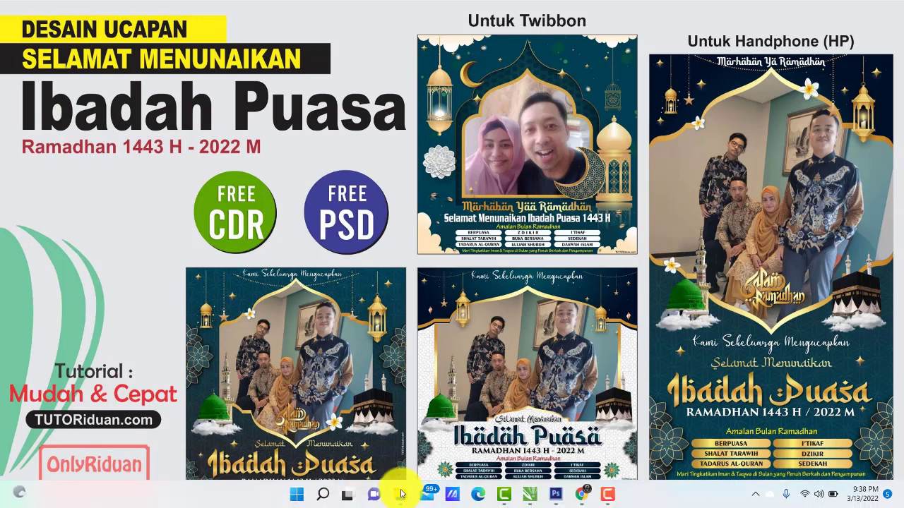
Browse the CDR and PSD folders, ending in the CDR folder with its four archives
left_click(401, 494)
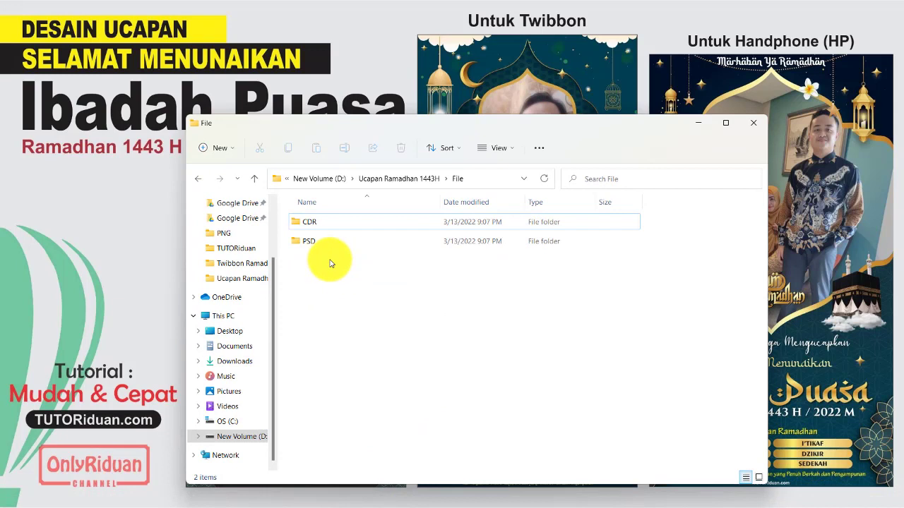
double_click(300, 226)
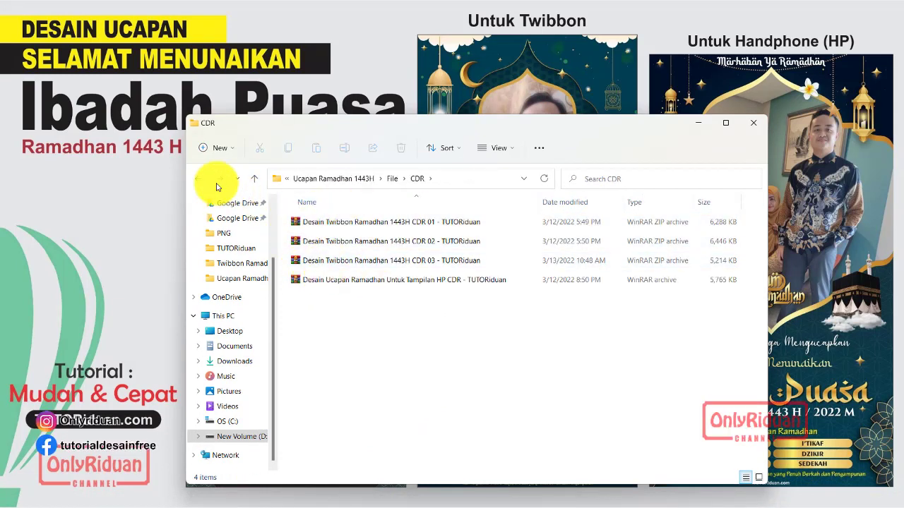
left_click(197, 179)
double_click(303, 243)
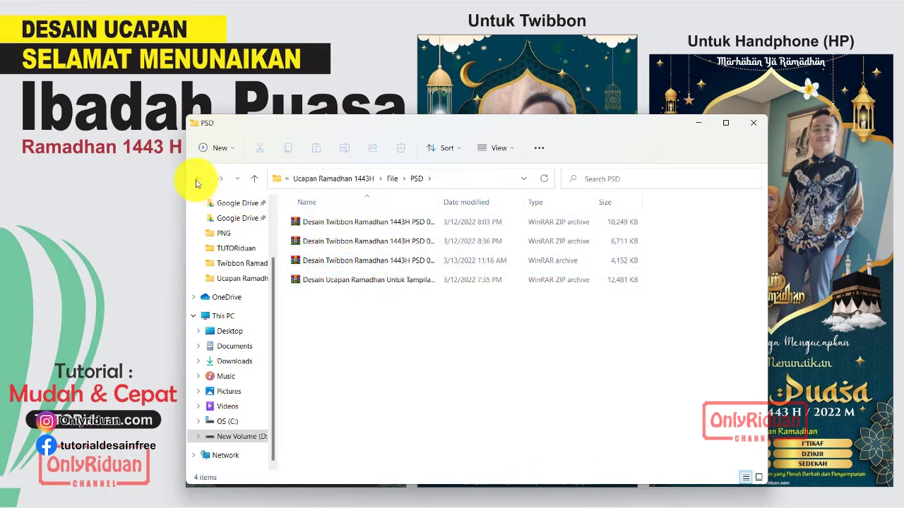
left_click(197, 178)
double_click(305, 223)
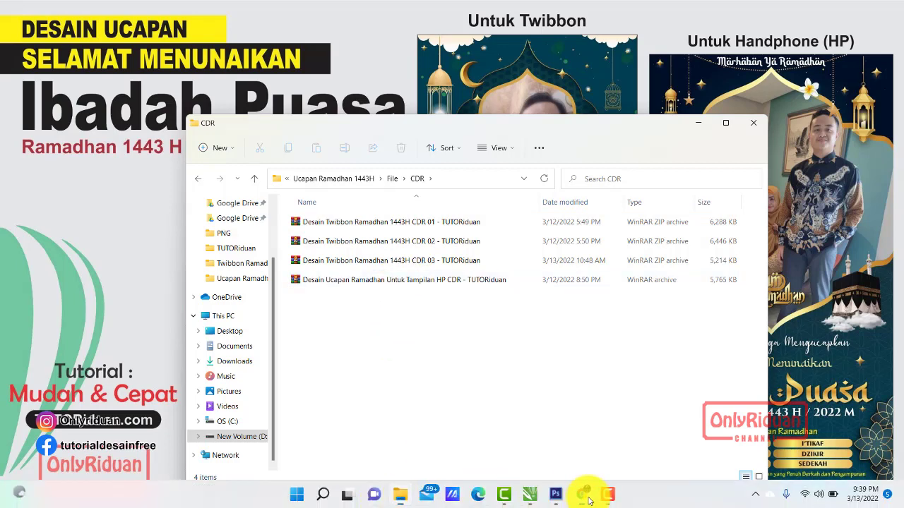
Copy the phone design's archive password from its Format CDR section, then return to the CDR folder
left_click(588, 500)
scroll(373, 336, "up", 4)
scroll(372, 335, "up", 6)
scroll(372, 336, "down", 4)
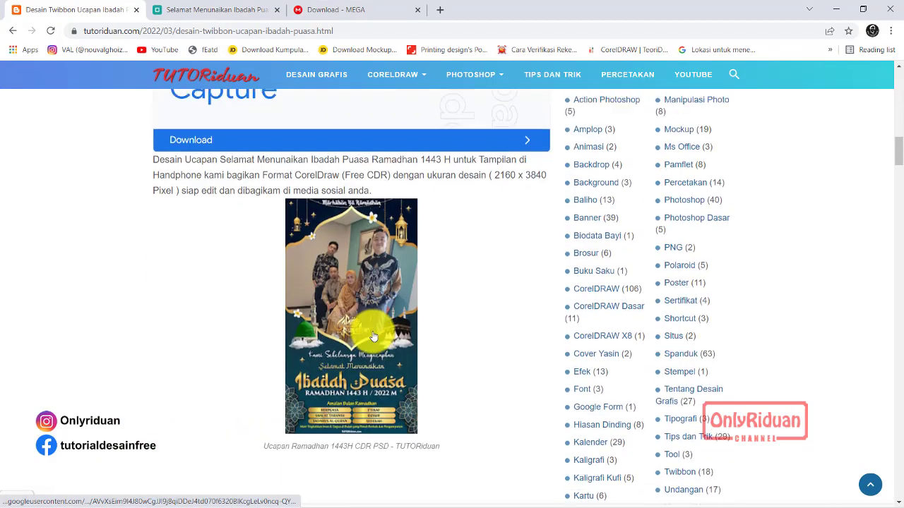
scroll(373, 337, "down", 4)
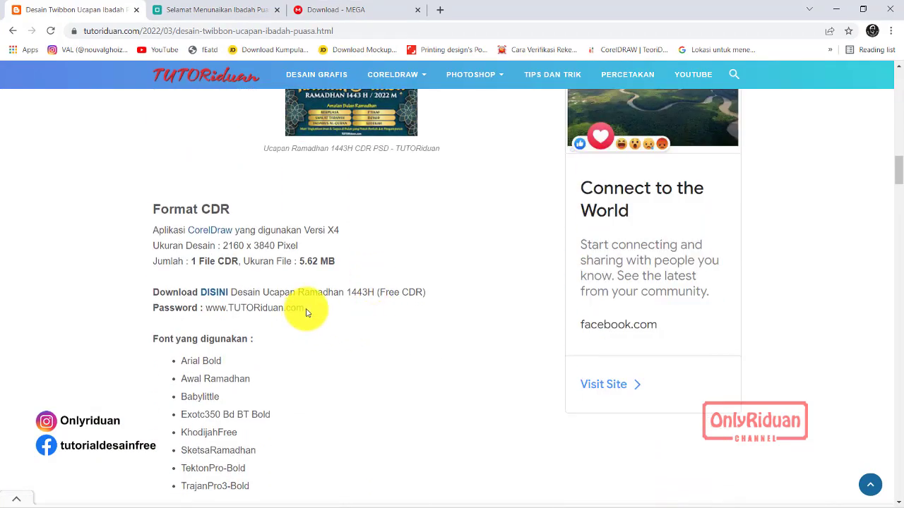
left_click_drag(304, 308, 220, 305)
right_click(224, 309)
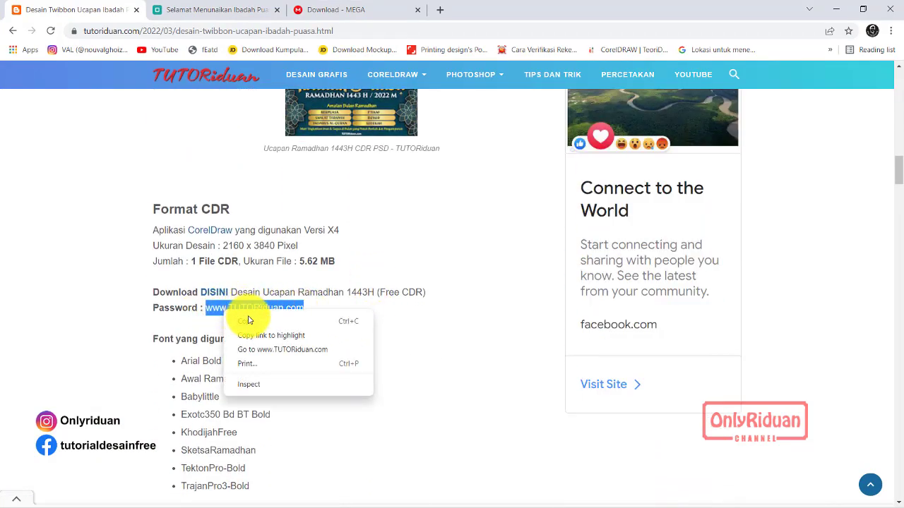
left_click(263, 323)
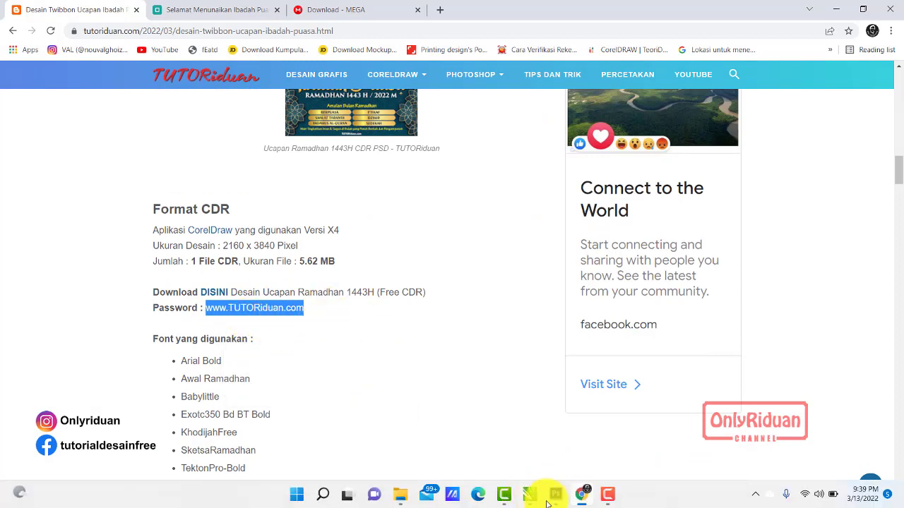
left_click(401, 496)
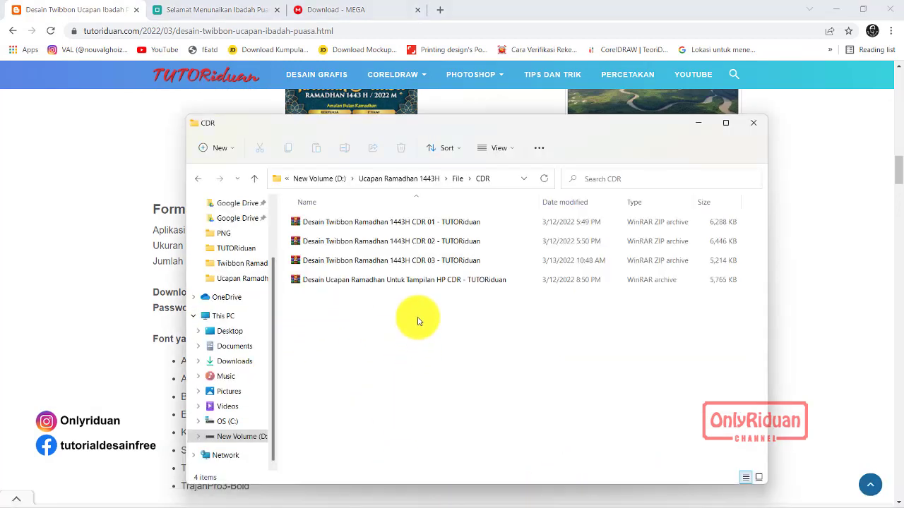
Extract the Tampilan HP CDR archive here with the copied password, yielding the 6,289 KB CorelDRAW file
left_click(404, 283)
right_click(404, 285)
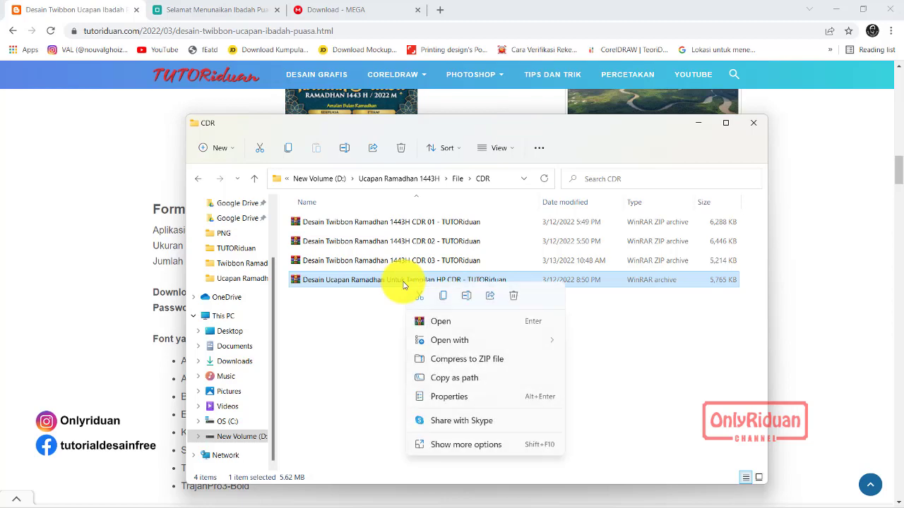
left_click(450, 449)
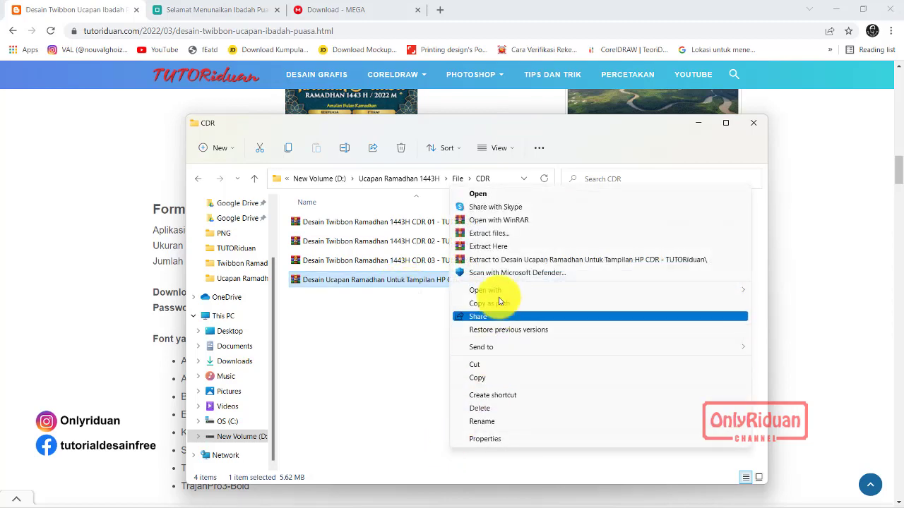
left_click(502, 246)
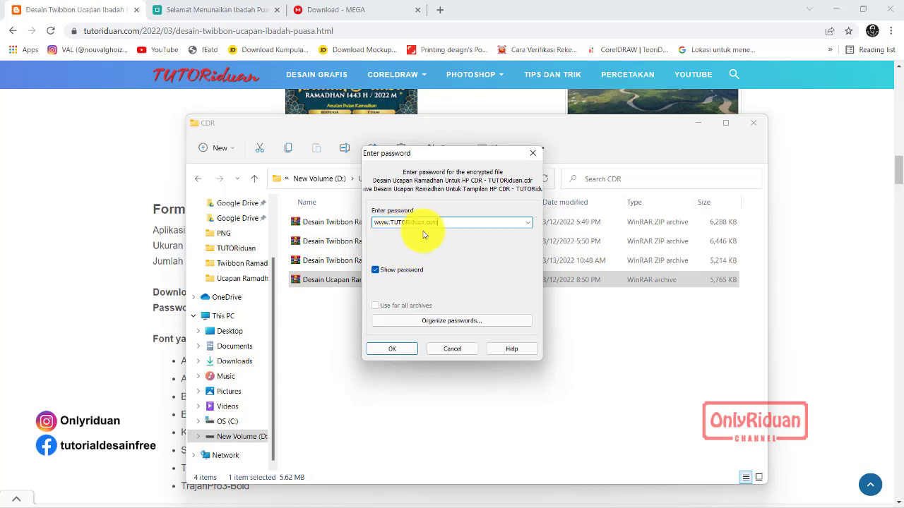
left_click(390, 351)
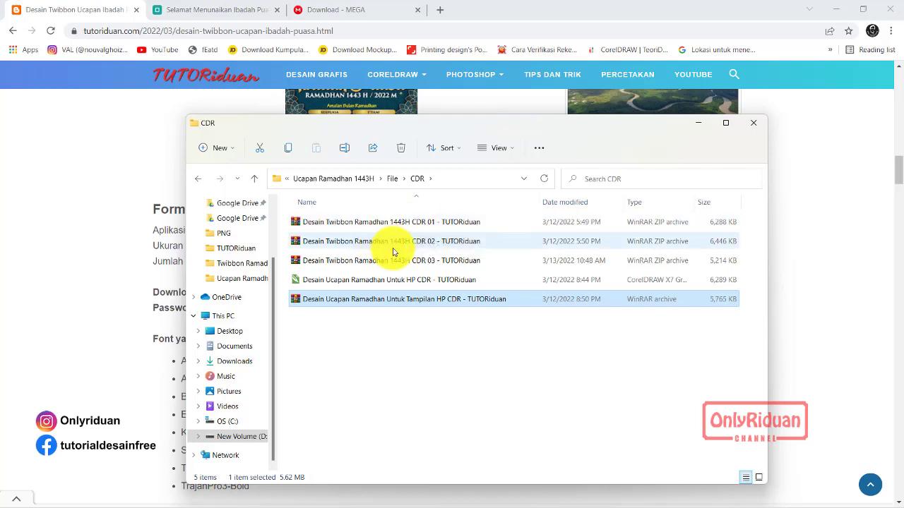
left_click(50, 318)
scroll(216, 300, "down", 3)
Scroll to design 01's Format CDR details (CorelDraw X4, 20 x 20 Cm, 6.13 MB) and select its password
scroll(327, 282, "down", 3)
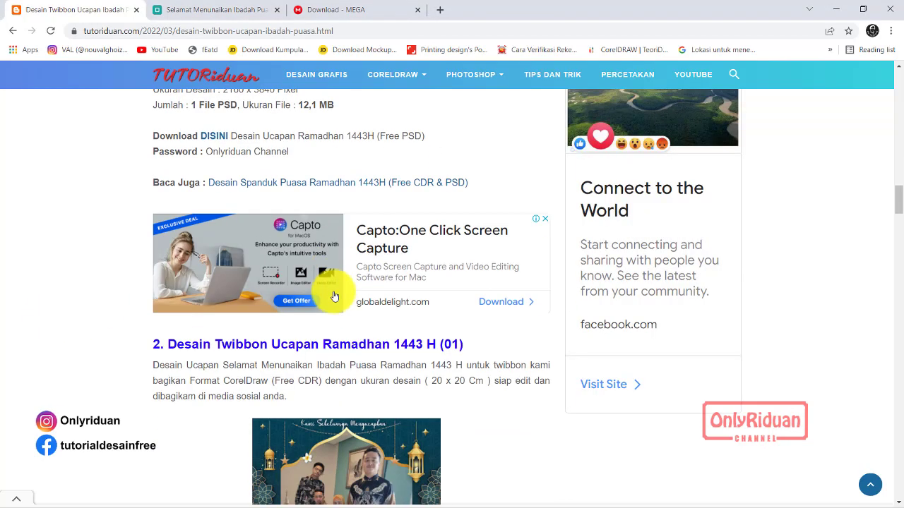
scroll(332, 296, "down", 1)
scroll(332, 292, "down", 4)
scroll(335, 295, "down", 2)
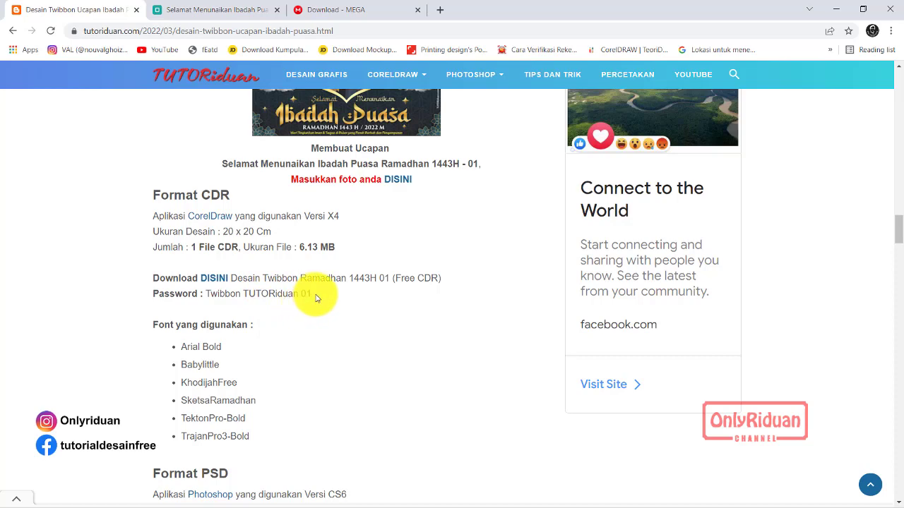
scroll(296, 314, "down", 1)
scroll(289, 317, "down", 3)
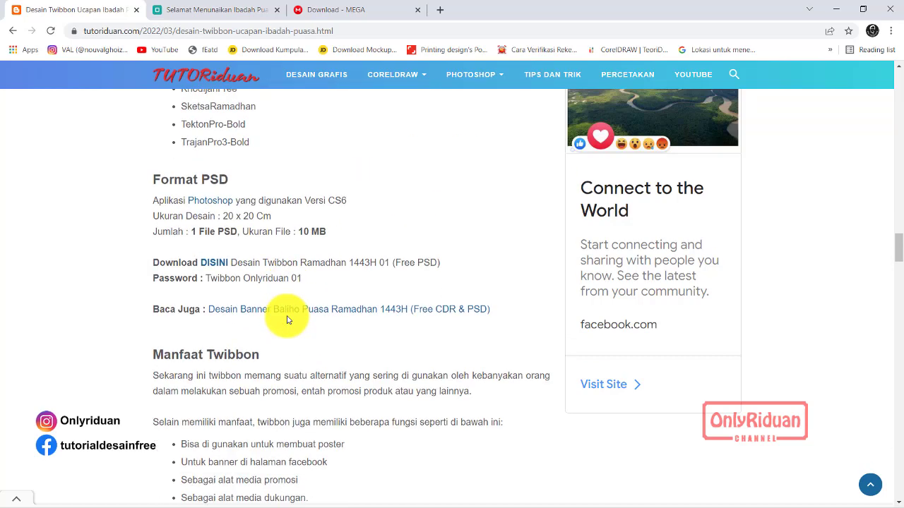
scroll(289, 317, "down", 3)
scroll(288, 315, "down", 1)
scroll(288, 316, "down", 5)
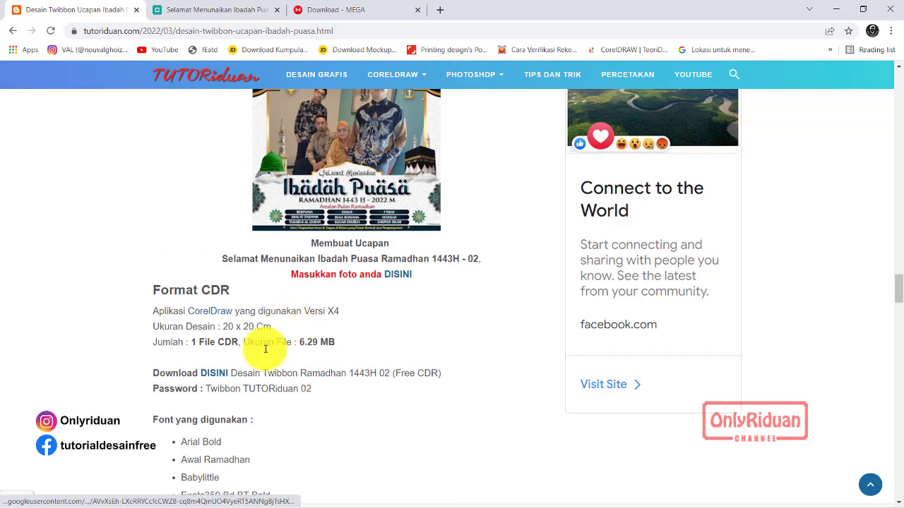
scroll(304, 388, "down", 3)
scroll(303, 384, "down", 2)
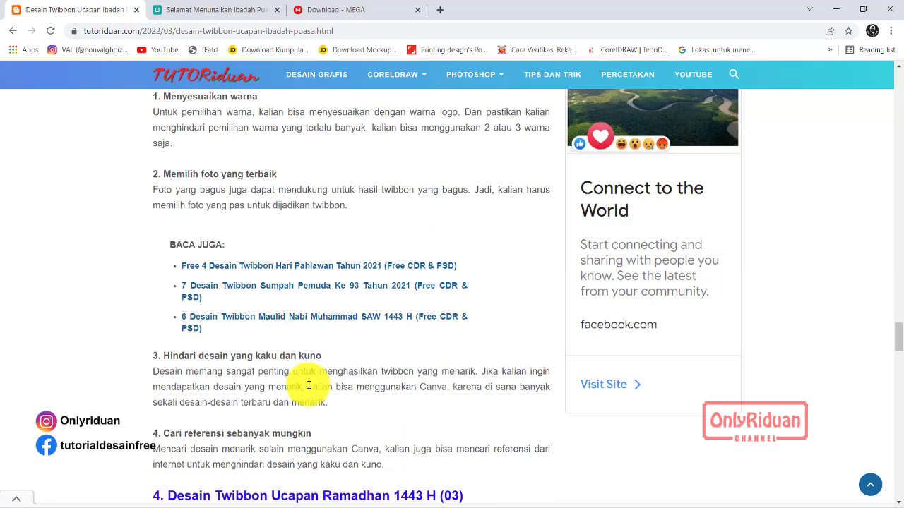
scroll(303, 383, "down", 2)
scroll(309, 384, "down", 2)
scroll(303, 399, "down", 2)
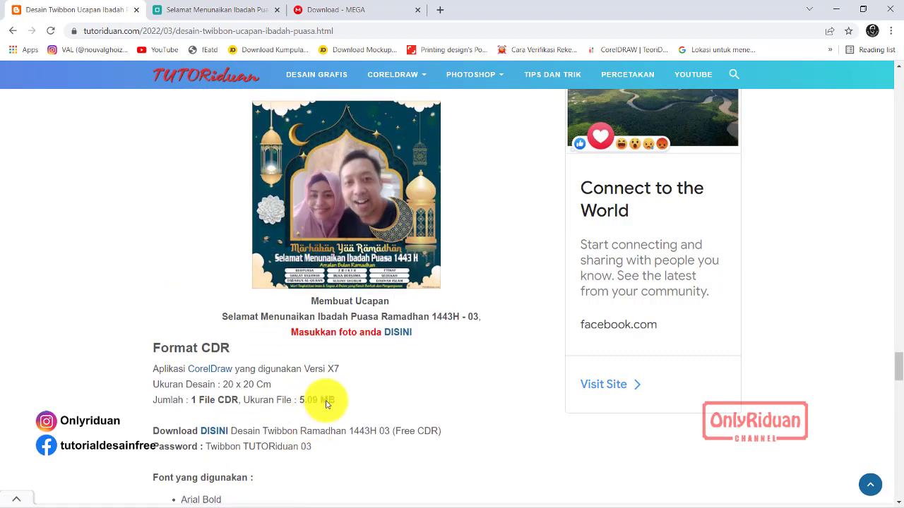
scroll(332, 381, "up", 5)
scroll(344, 355, "up", 4)
scroll(346, 357, "up", 5)
scroll(343, 359, "up", 1)
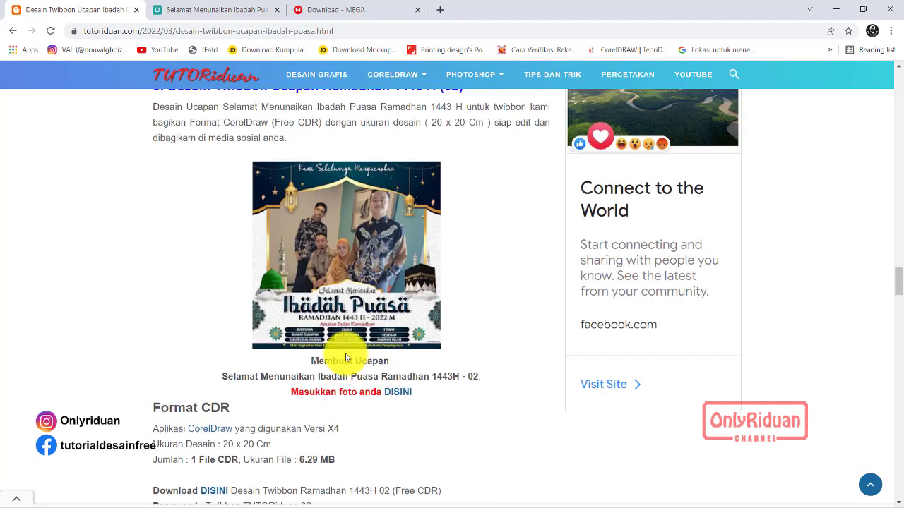
scroll(347, 358, "down", 3)
scroll(321, 270, "up", 5)
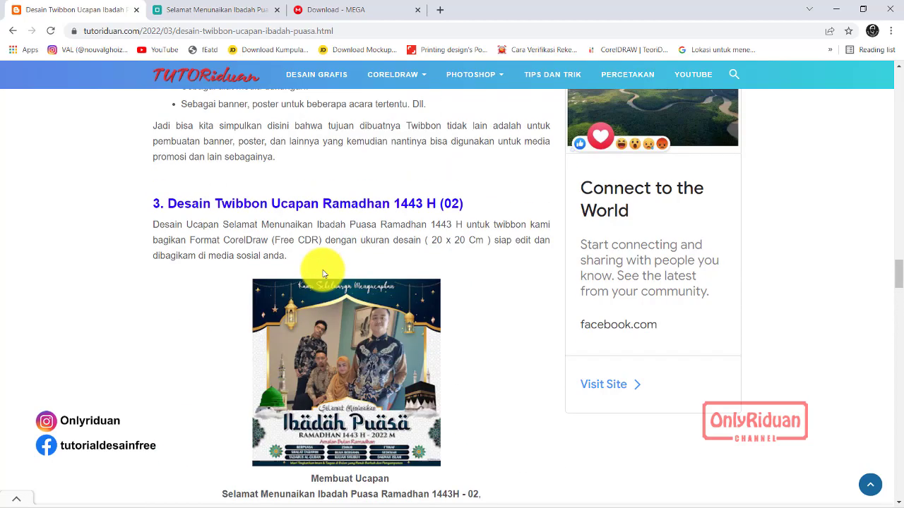
scroll(323, 273, "up", 3)
scroll(323, 272, "up", 4)
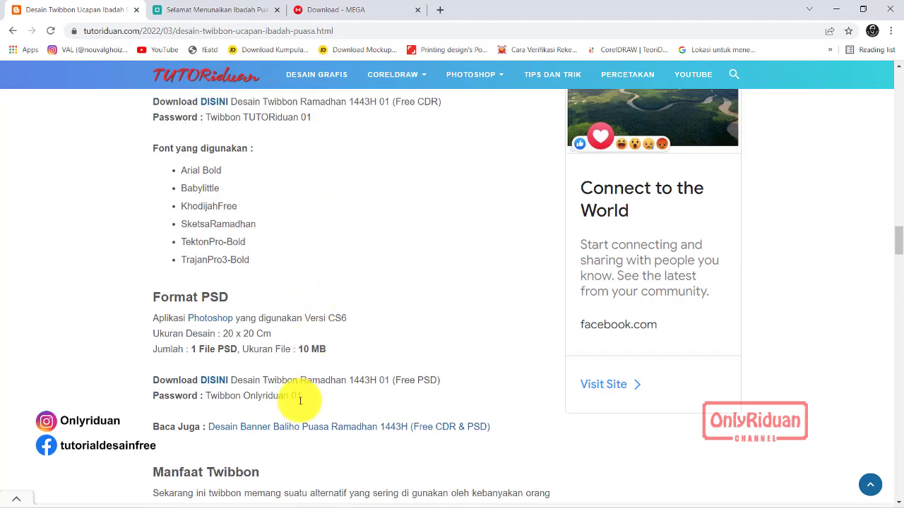
scroll(303, 392, "up", 3)
left_click_drag(316, 355, 231, 352)
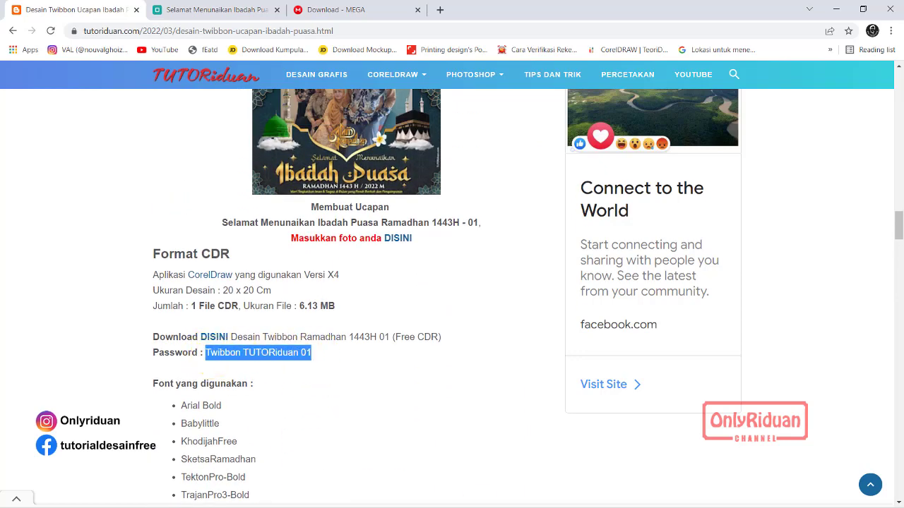
Extract the Twibbon Ramadhan 1443H CDR 01 archive into the CDR folder using its password
left_click(397, 501)
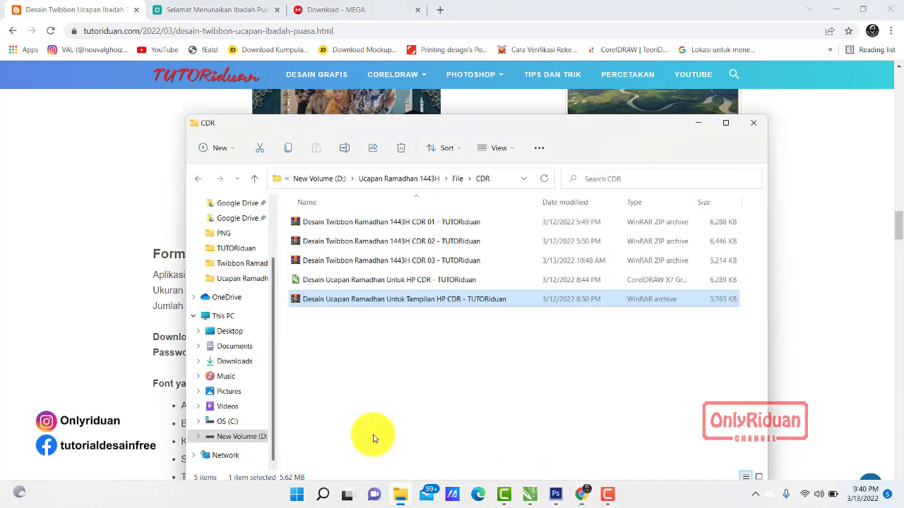
left_click(392, 226)
right_click(392, 228)
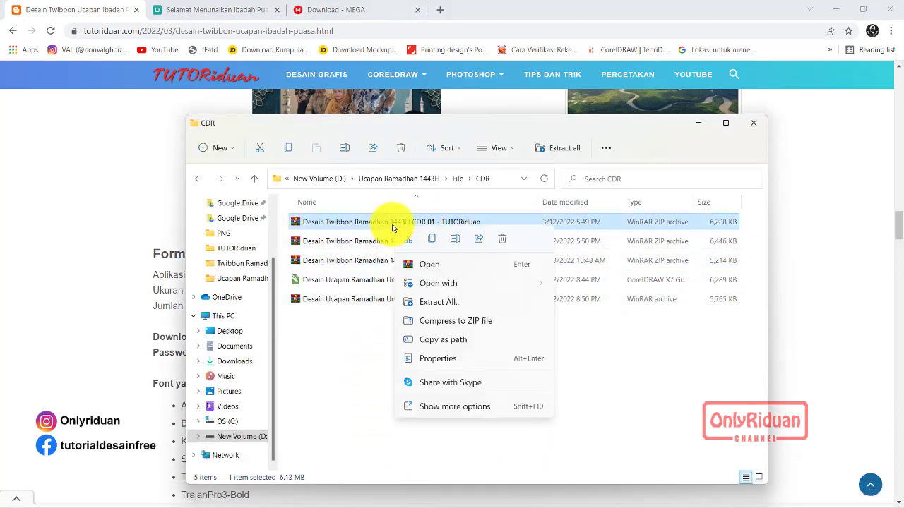
left_click(445, 406)
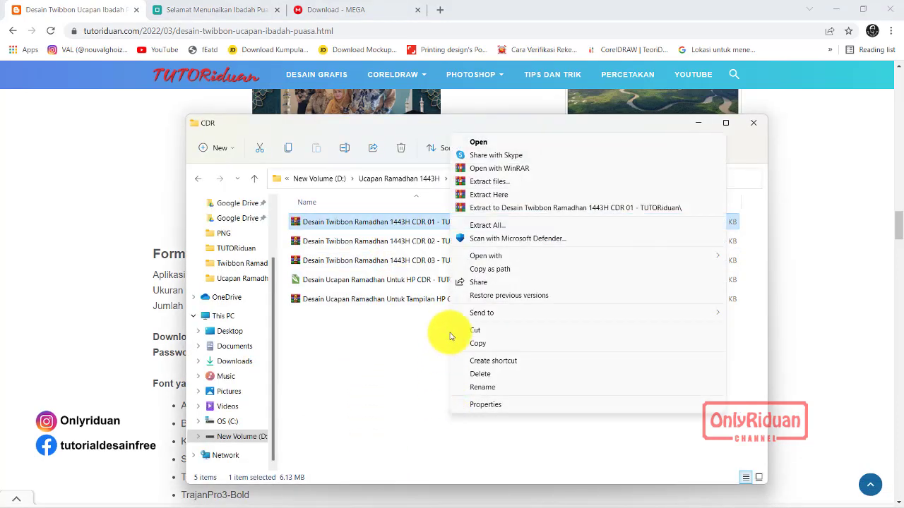
left_click(494, 208)
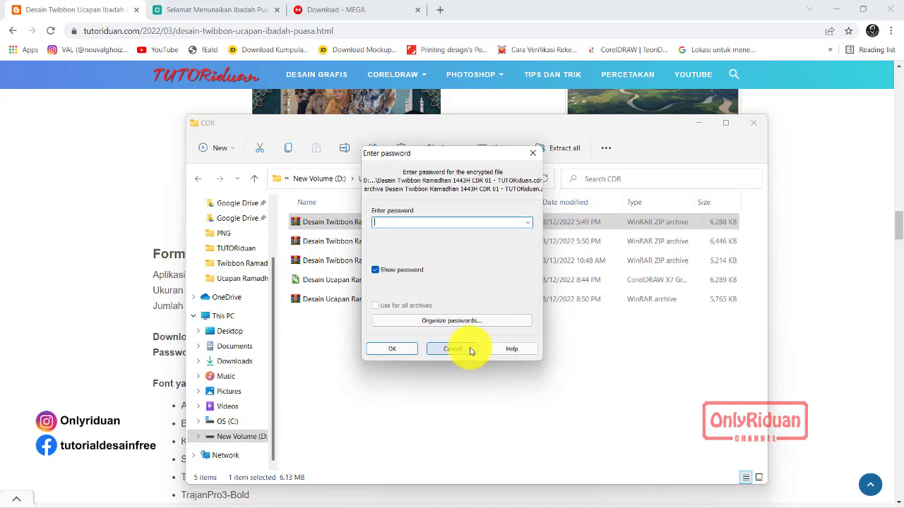
left_click(392, 349)
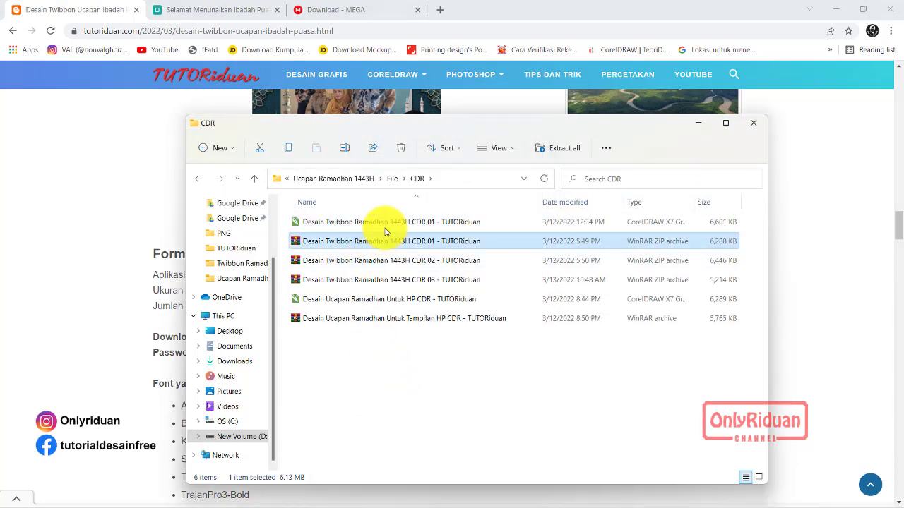
Extract the CDR 02 and CDR 03 archives here, entering the password for each
right_click(366, 261)
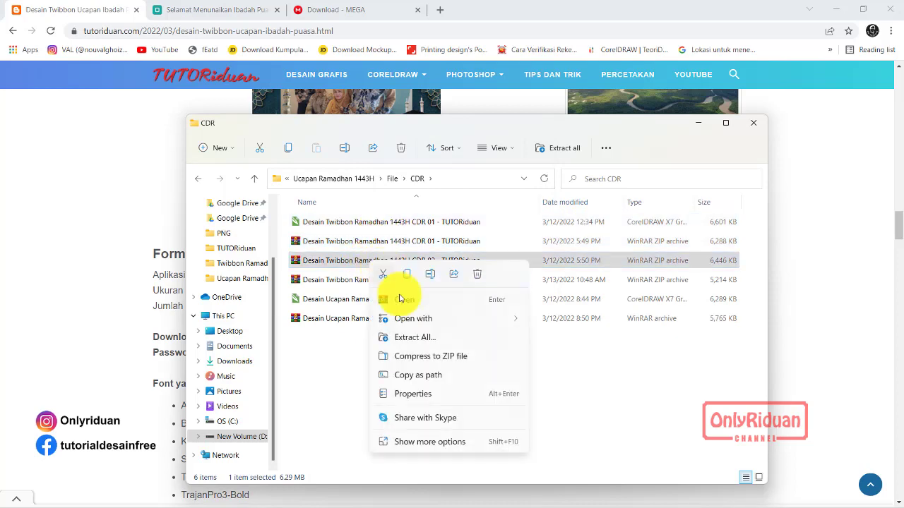
left_click(408, 441)
left_click(459, 235)
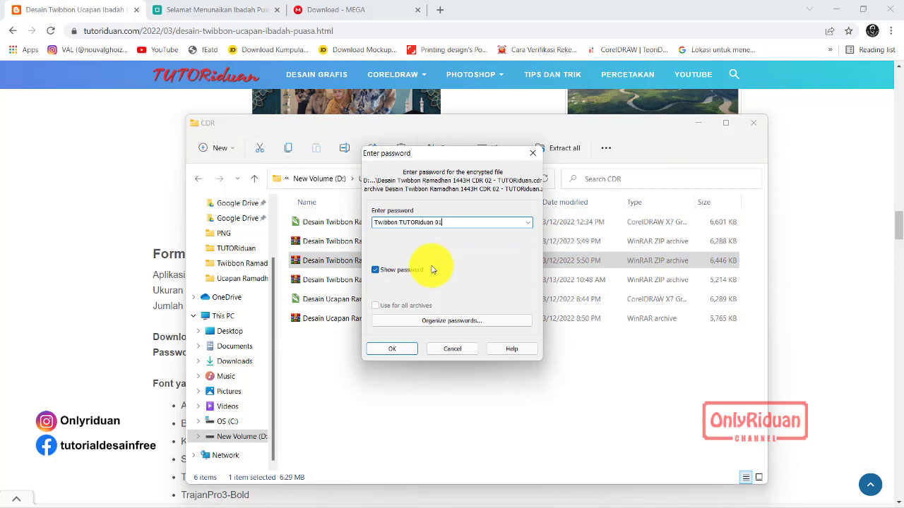
left_click(400, 351)
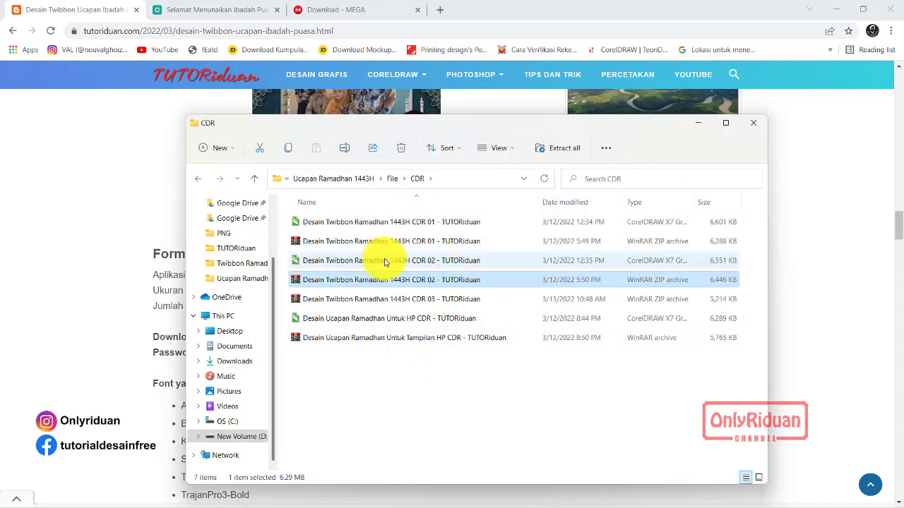
left_click(363, 375)
left_click(358, 304)
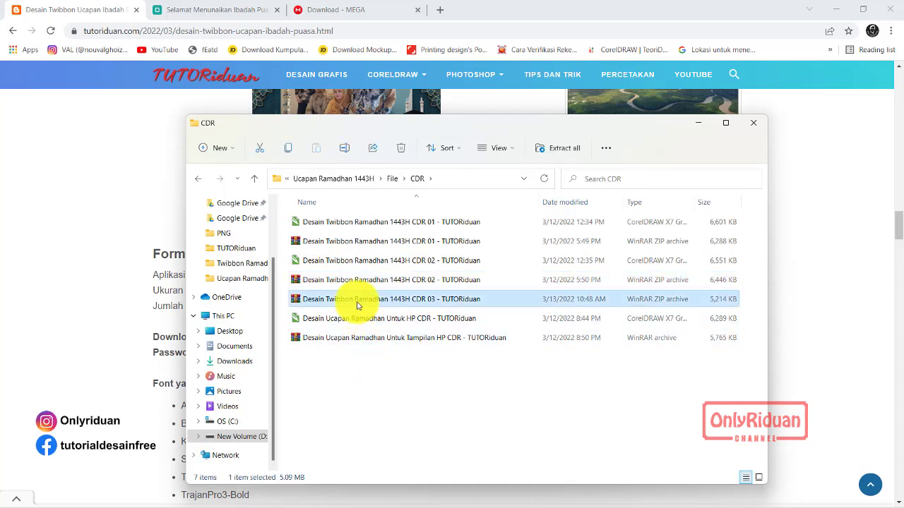
right_click(357, 303)
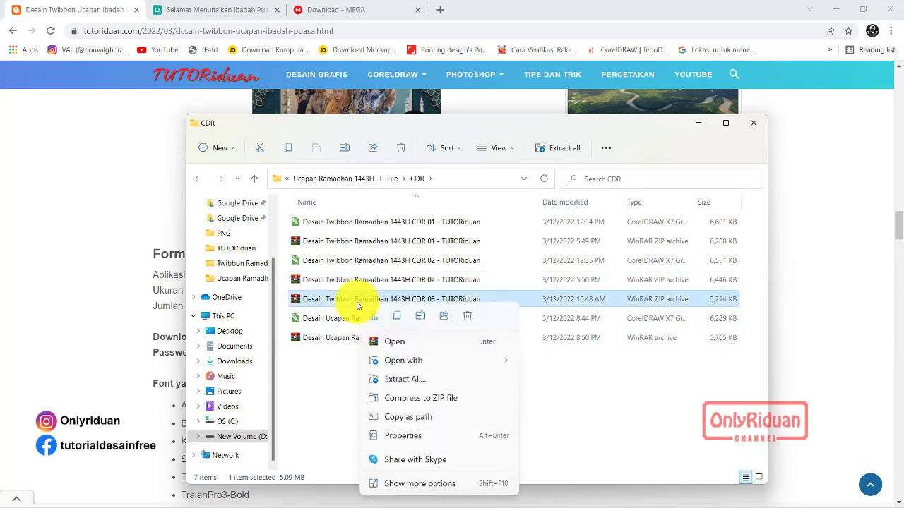
left_click(404, 484)
left_click(460, 270)
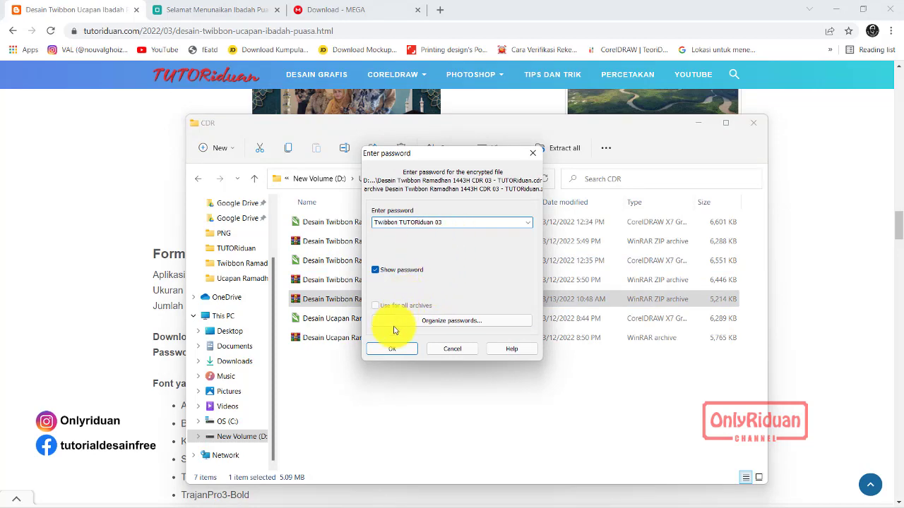
left_click(388, 351)
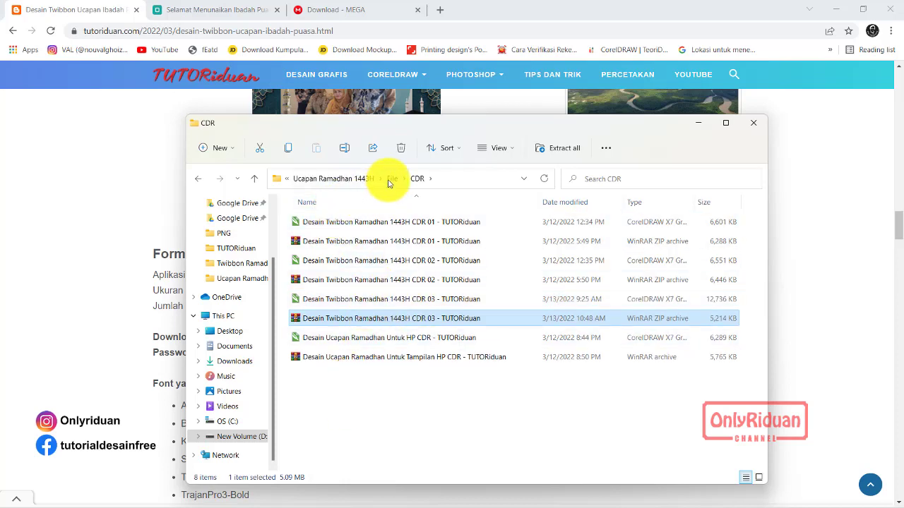
left_click(390, 180)
Open the PSD folder and copy the archive password from the download article
double_click(308, 240)
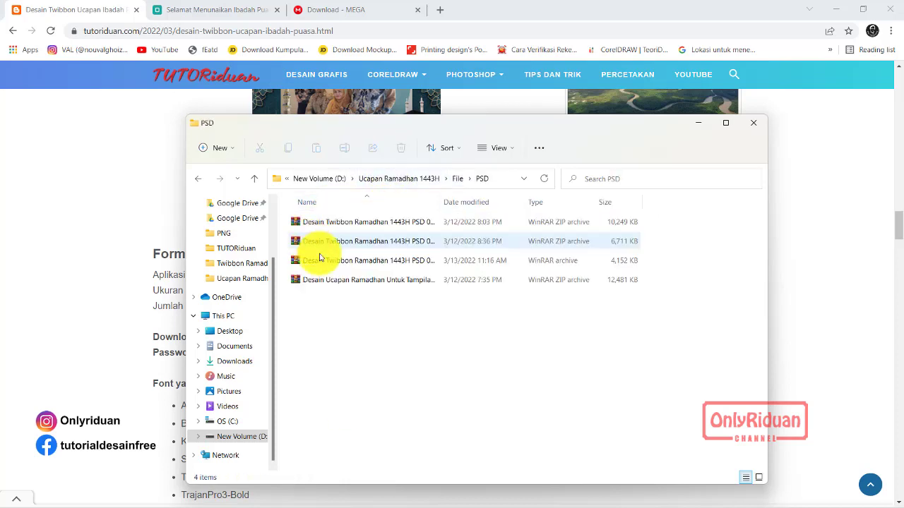
left_click(128, 268)
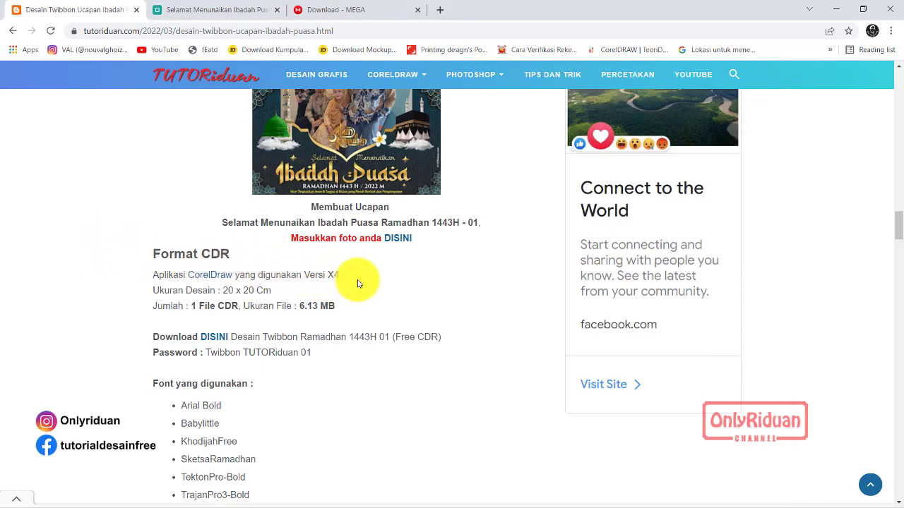
scroll(357, 283, "down", 3)
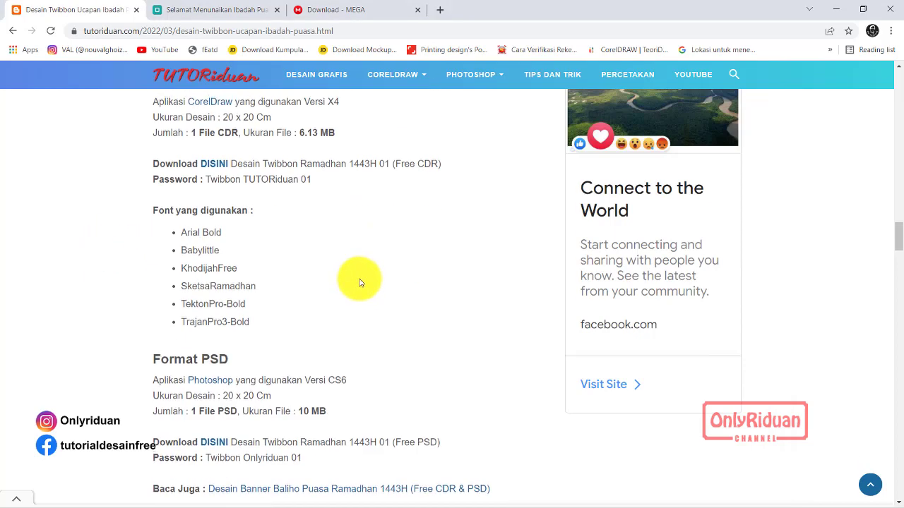
scroll(357, 283, "up", 7)
scroll(359, 281, "up", 3)
scroll(360, 280, "up", 3)
scroll(362, 280, "up", 2)
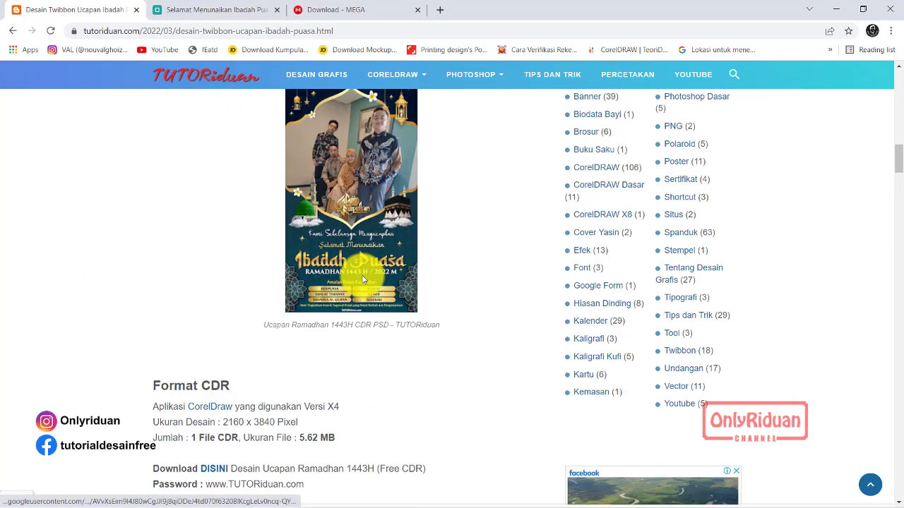
scroll(362, 279, "down", 3)
scroll(362, 280, "down", 3)
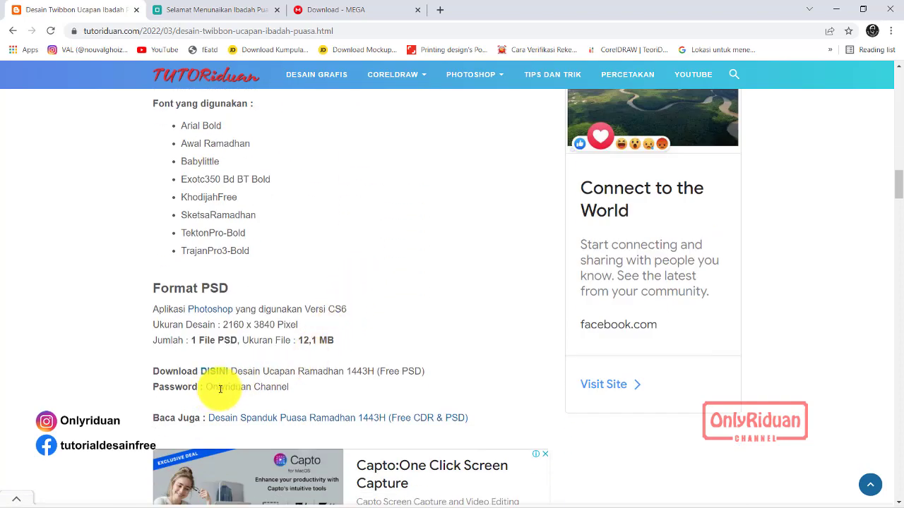
left_click_drag(290, 387, 211, 389)
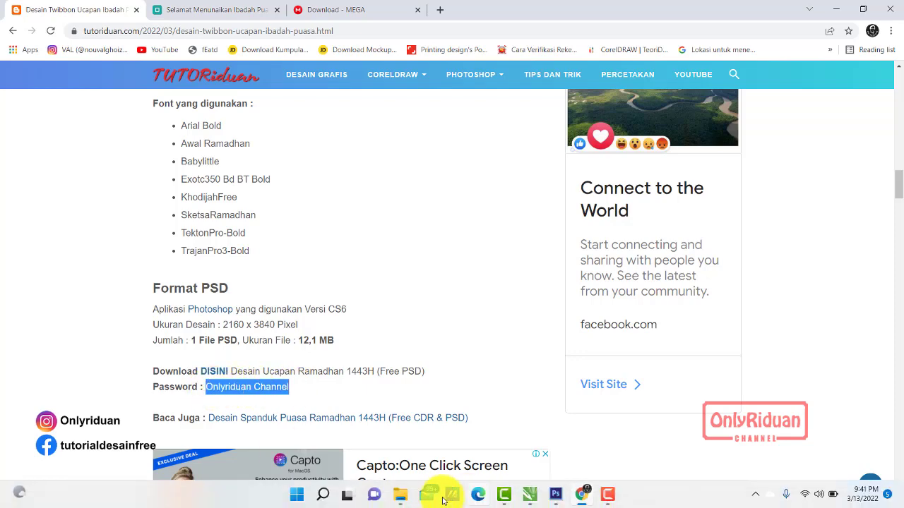
Extract the 'Untuk Tampilan HP' greeting archive into the PSD folder with the copied password
left_click(406, 500)
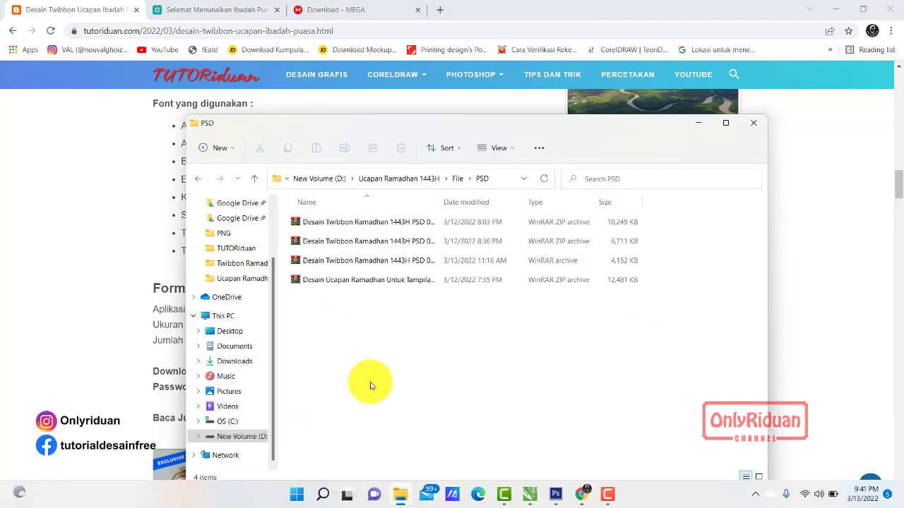
right_click(373, 285)
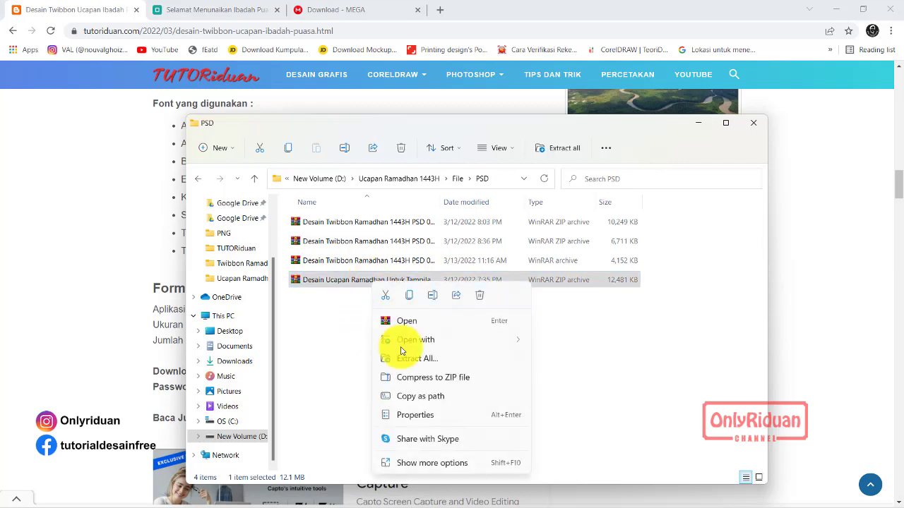
left_click(404, 459)
right_click(409, 442)
left_click(460, 238)
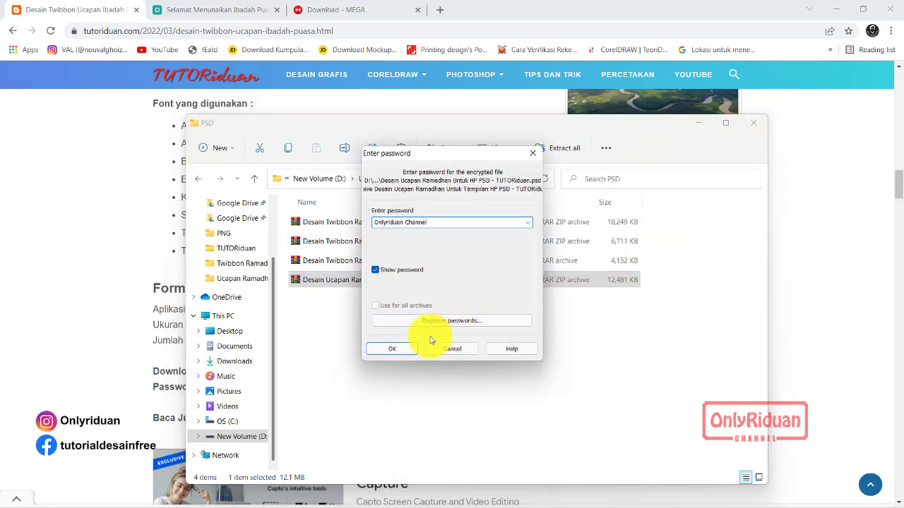
left_click(396, 349)
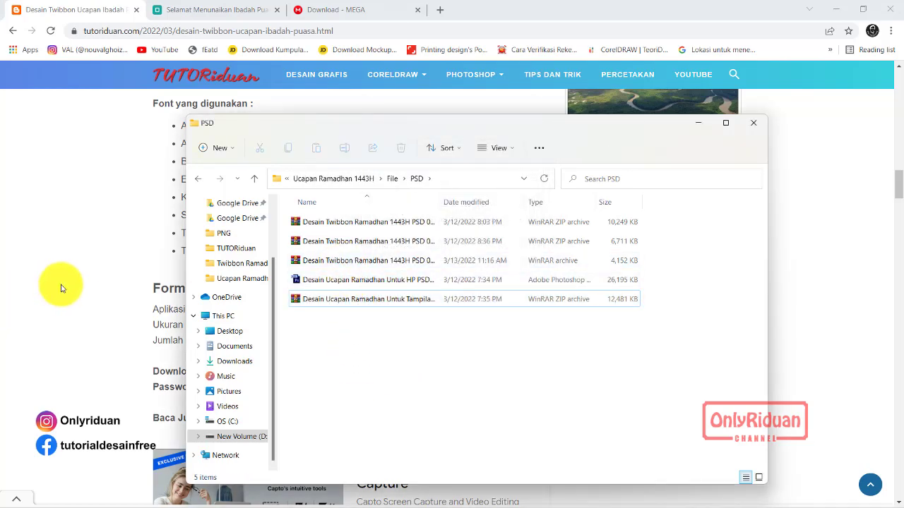
left_click(100, 282)
Copy the PSD 01 download password and widen the folder's Name column
scroll(107, 298, "down", 4)
scroll(108, 298, "down", 6)
scroll(108, 301, "down", 3)
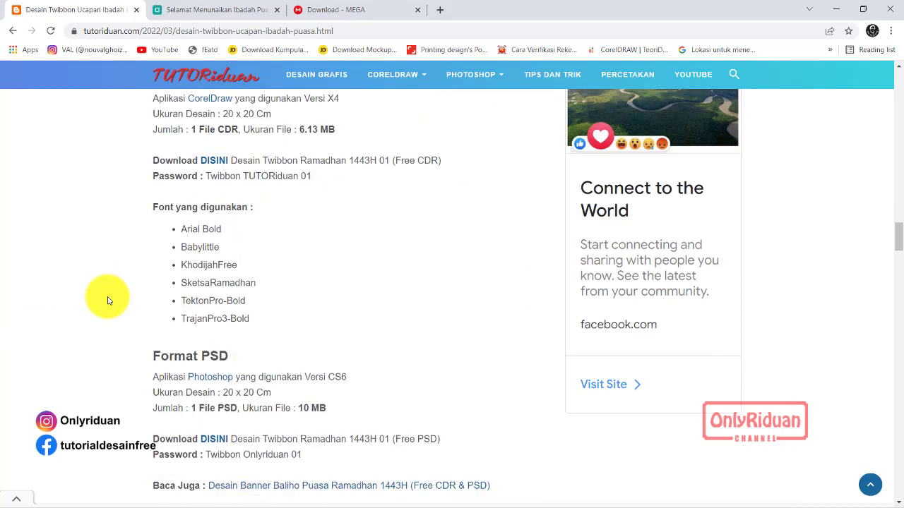
scroll(238, 256, "down", 2)
scroll(262, 298, "down", 1)
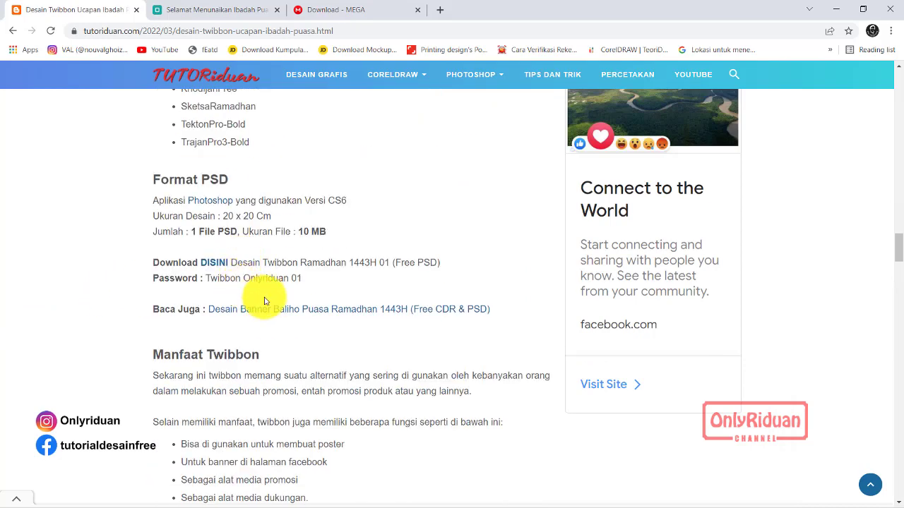
left_click_drag(305, 281, 240, 280)
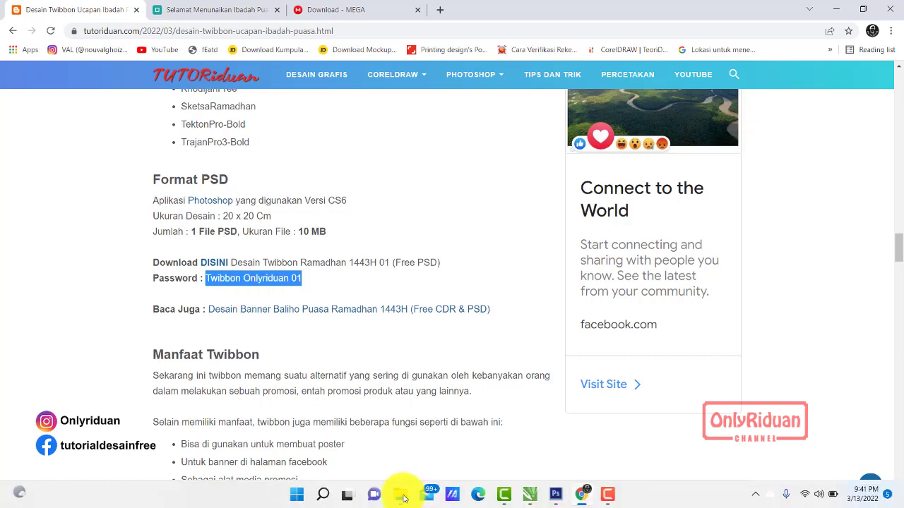
left_click(405, 496)
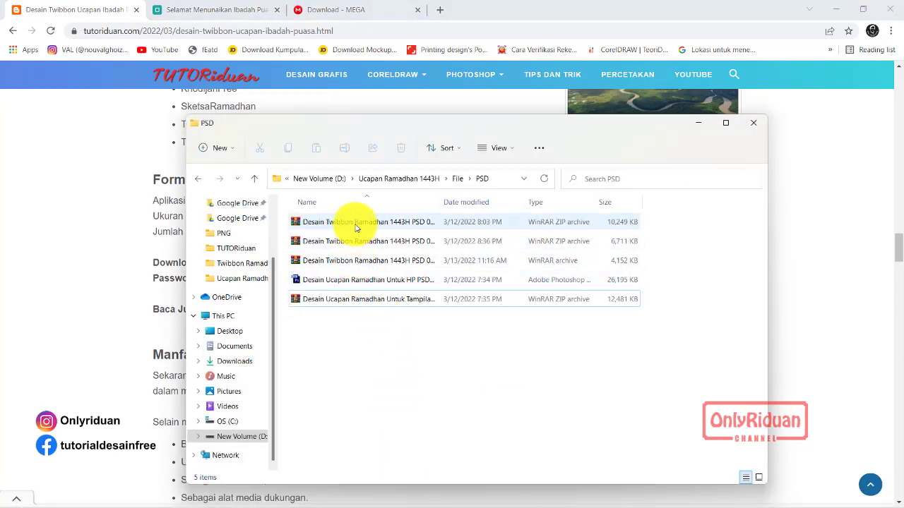
left_click_drag(450, 205, 483, 205)
Extract the Twibbon Ramadhan 1443H PSD 01 archive into the PSD folder
left_click(442, 222)
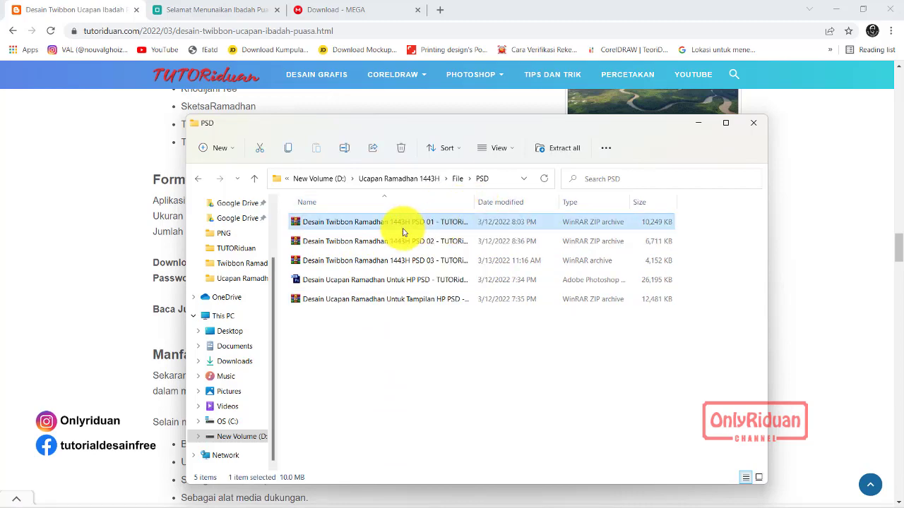
right_click(404, 232)
left_click(427, 411)
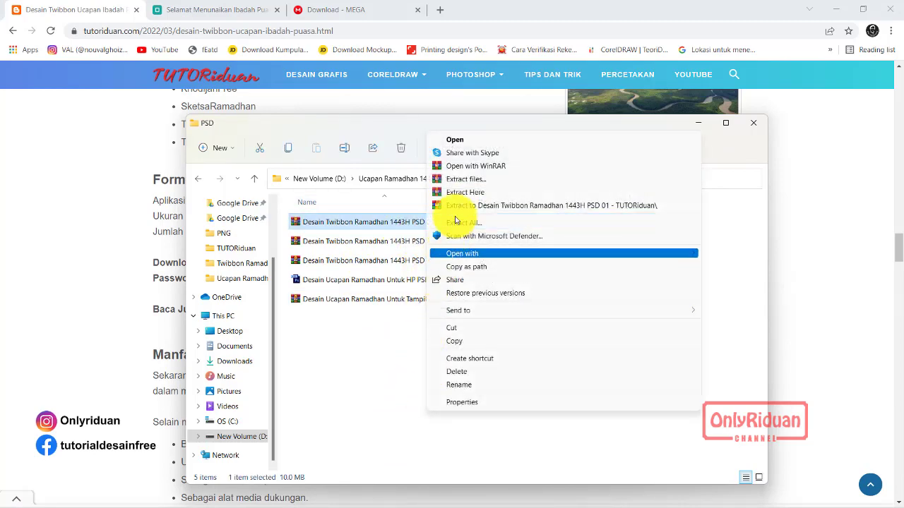
left_click(460, 192)
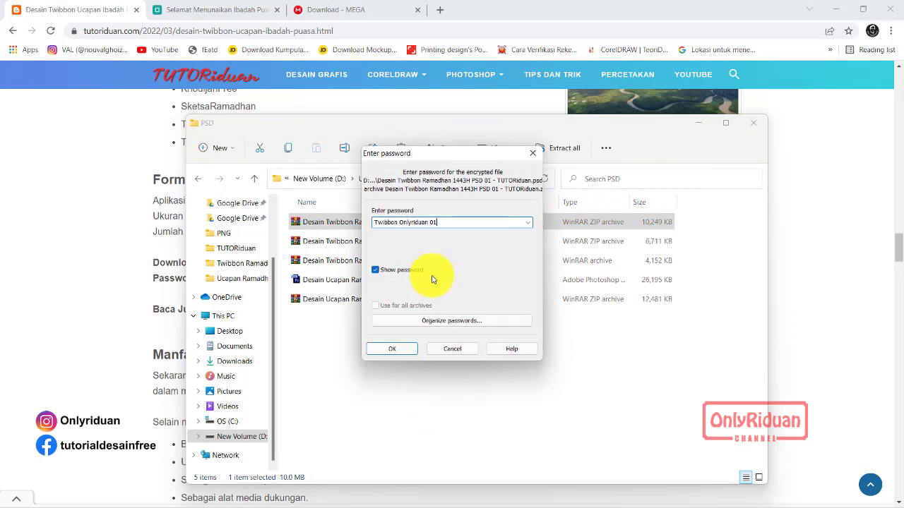
left_click(392, 349)
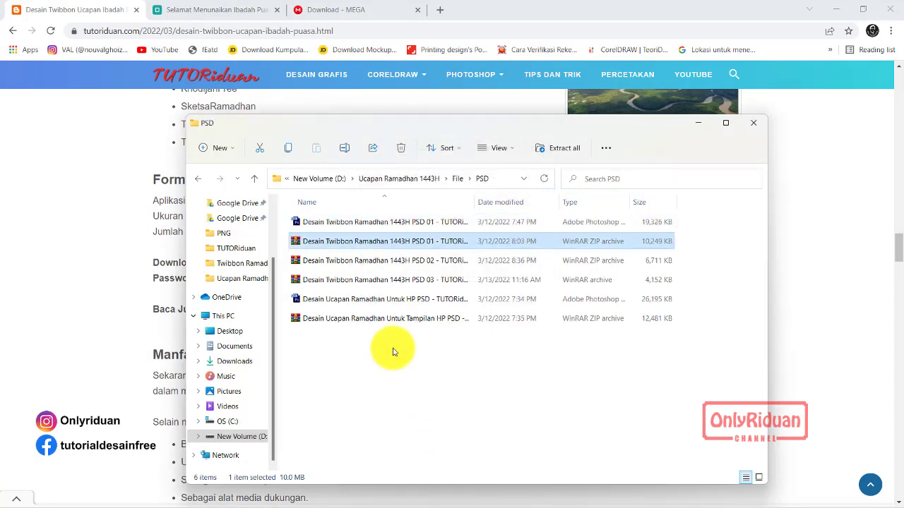
Extract the PSD 02 and PSD 03 archives here, confirming the password for each
left_click(347, 263)
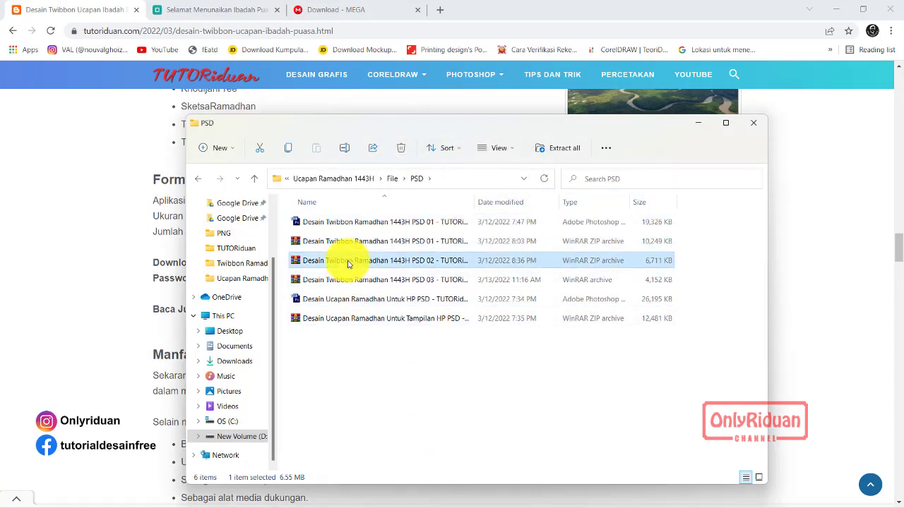
right_click(347, 262)
left_click(389, 440)
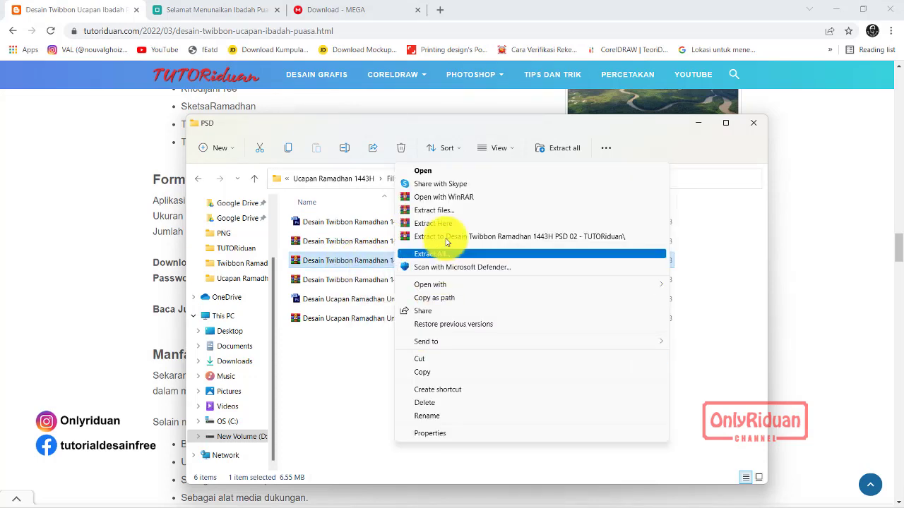
left_click(446, 239)
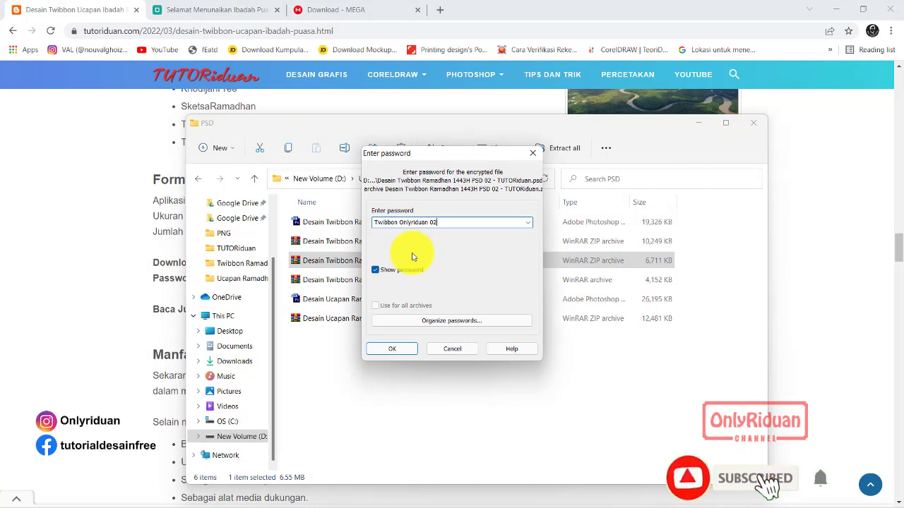
left_click(391, 349)
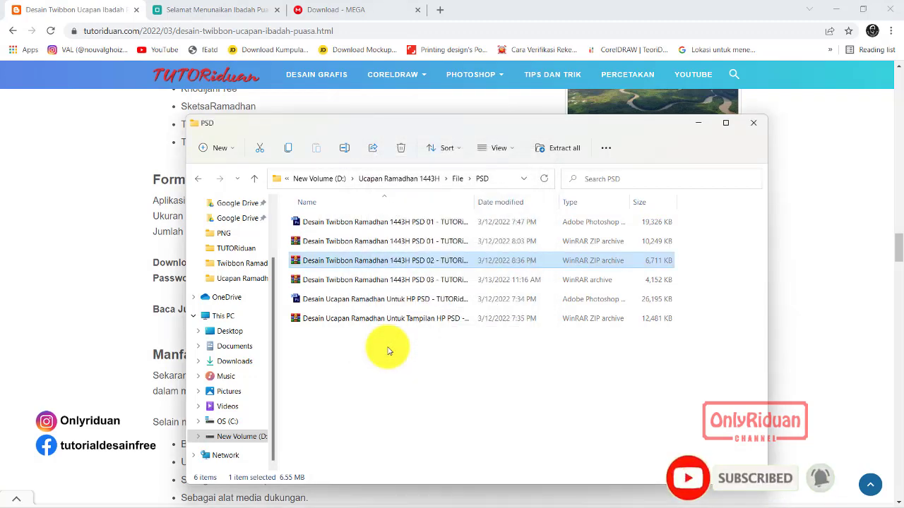
left_click(358, 305)
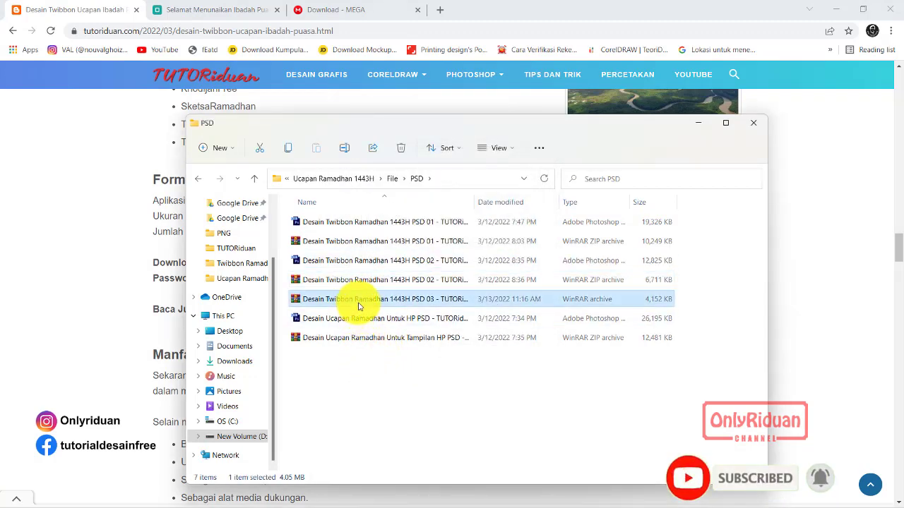
right_click(358, 305)
left_click(397, 464)
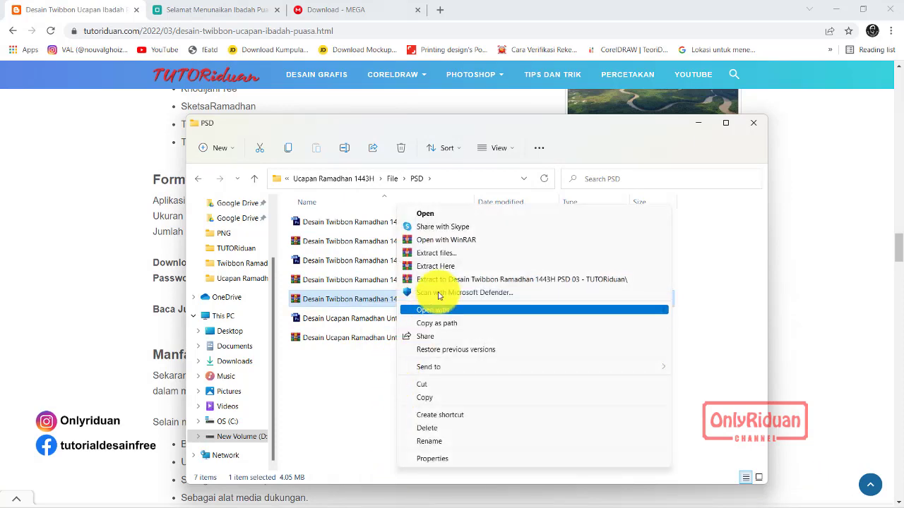
left_click(438, 266)
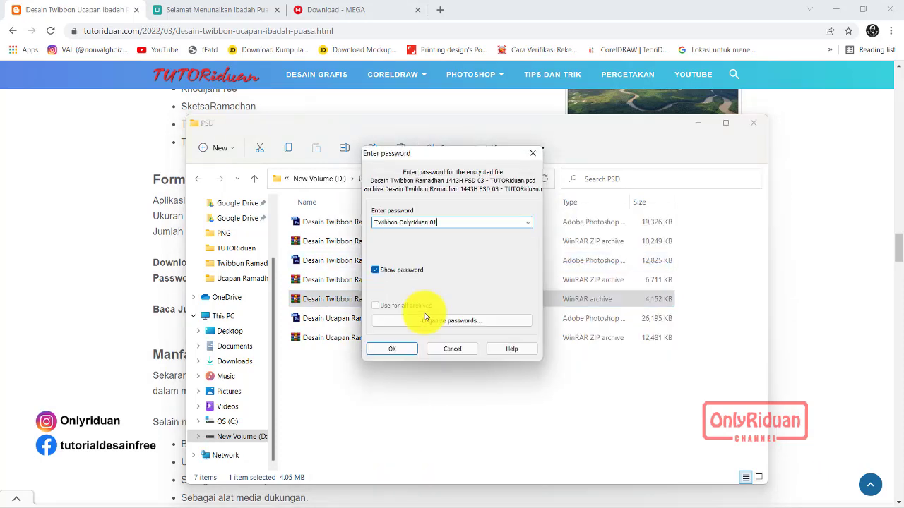
left_click(396, 350)
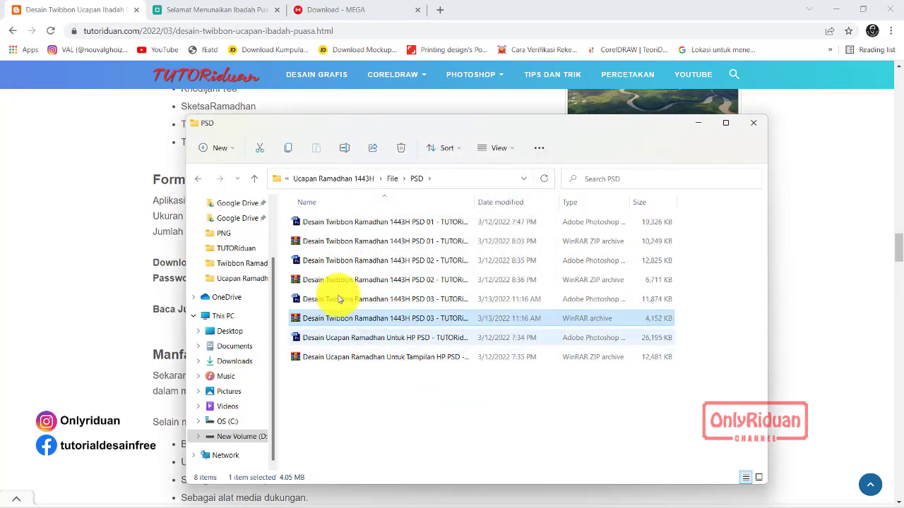
Open the CDR folder and load the phone-format greeting design in CorelDRAW
left_click(199, 183)
left_click(316, 225)
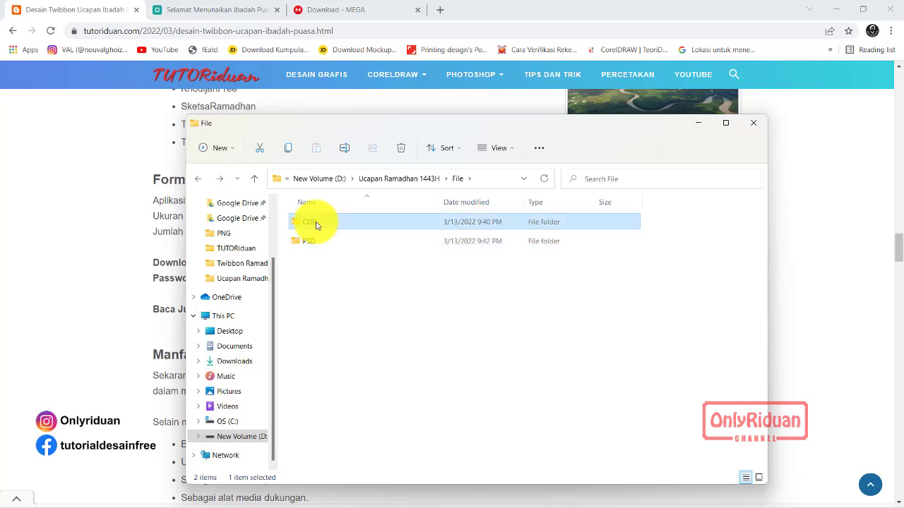
double_click(316, 225)
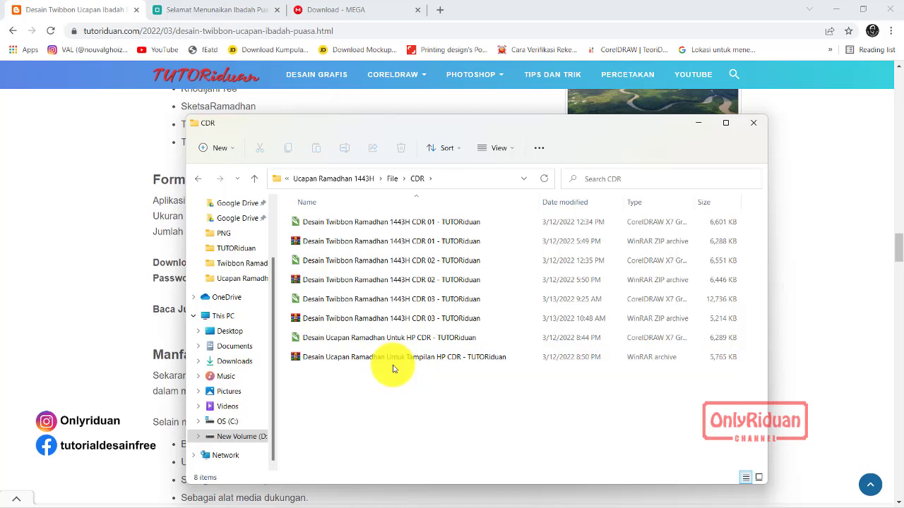
double_click(393, 339)
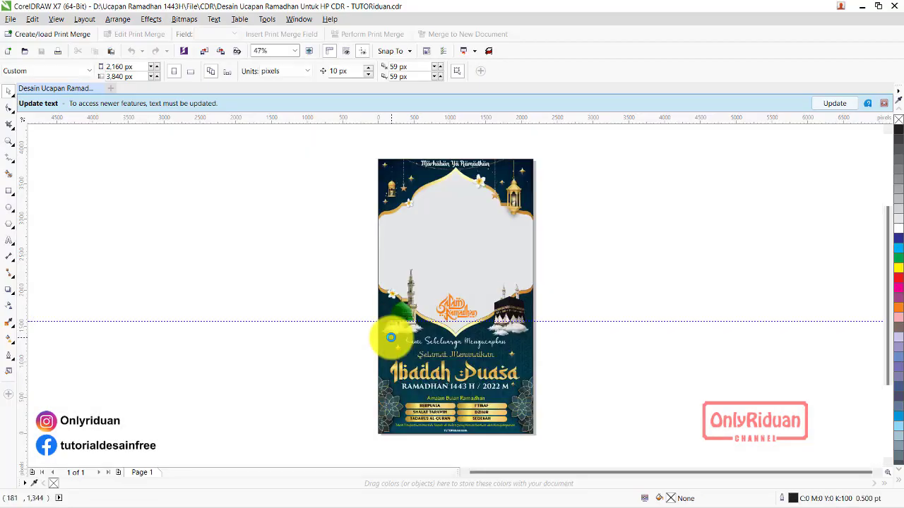
left_click(881, 105)
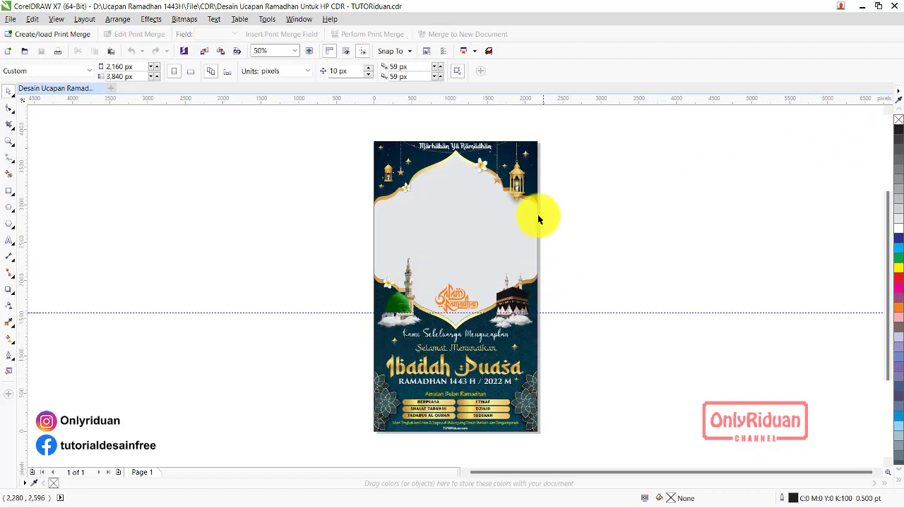
mouse_move(395, 504)
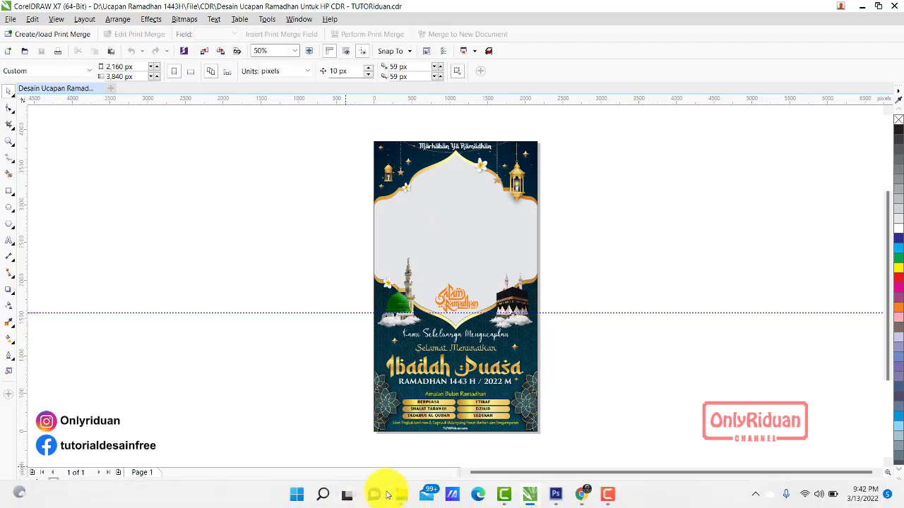
Open the remaining Twibbon Ramadhan 1443H designs, including CDR 03
left_click(406, 497)
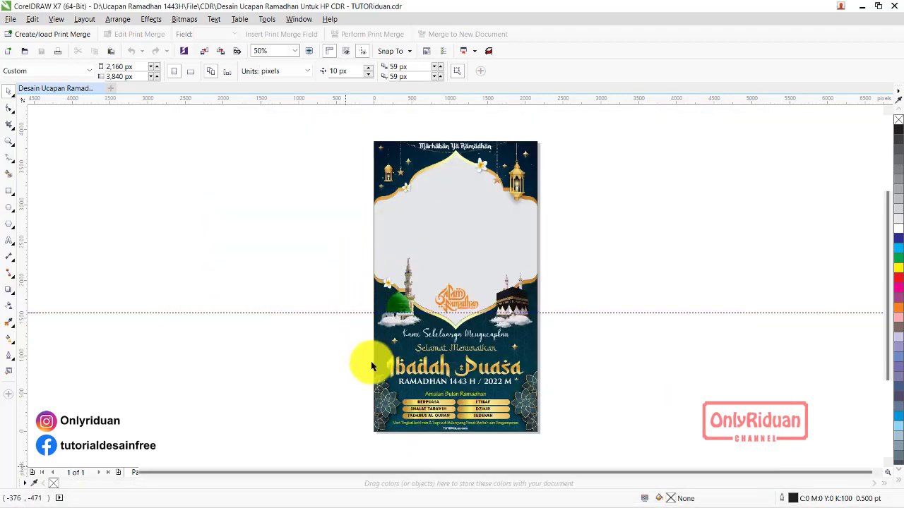
left_click(403, 497)
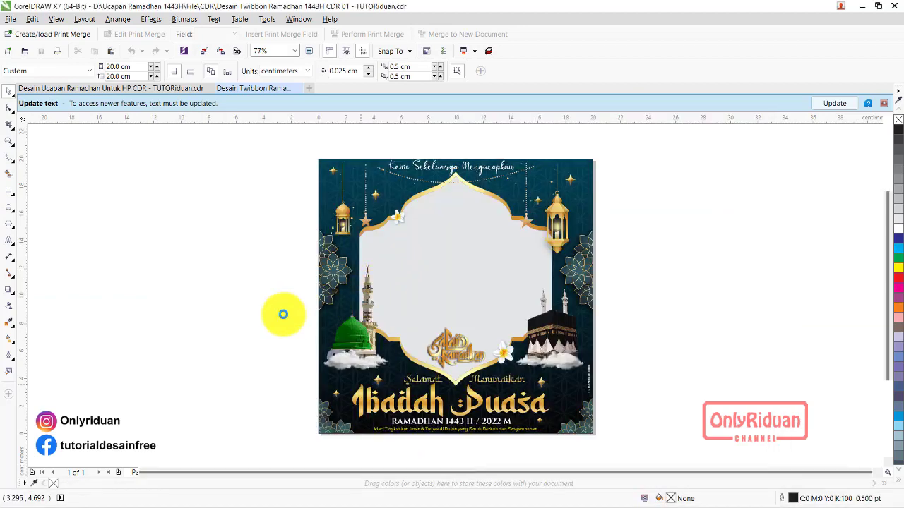
left_click(423, 502)
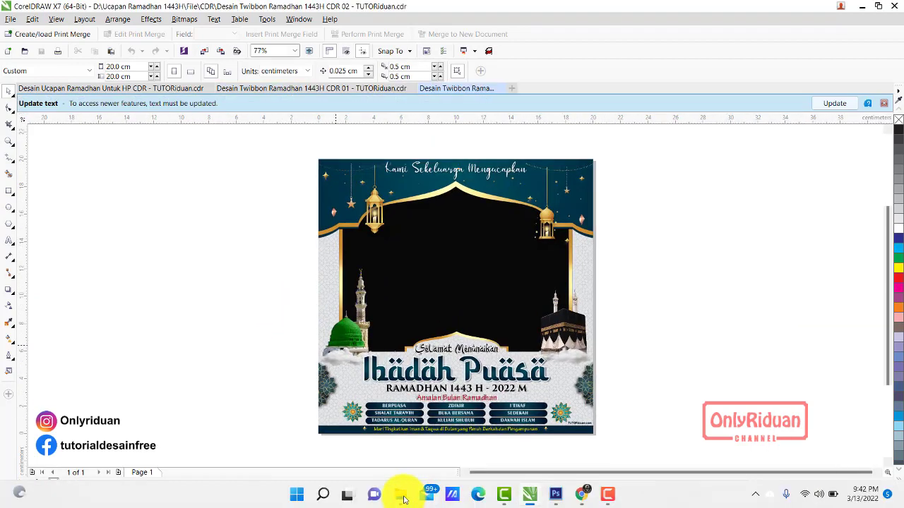
left_click(386, 299)
double_click(385, 299)
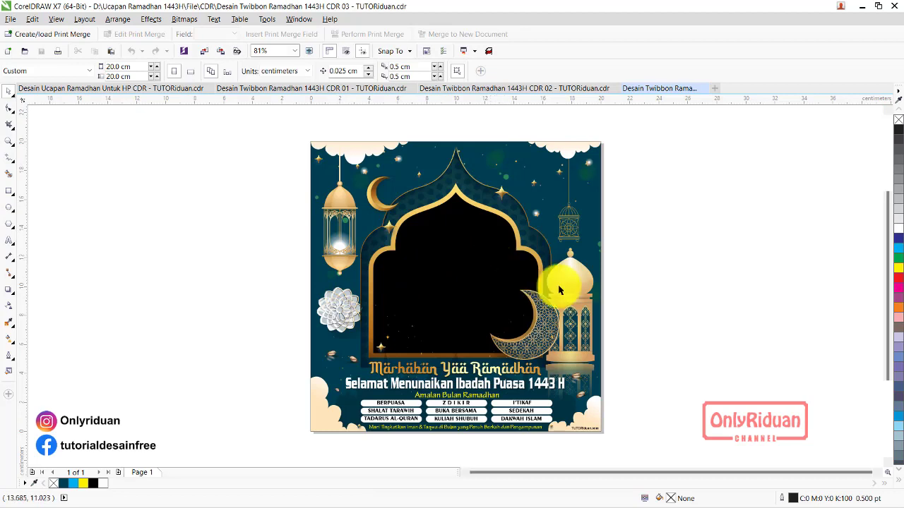
Switch back to the Ucapan Ramadhan Untuk HP design and check its arched photo frame
key("ctrl+Tab")
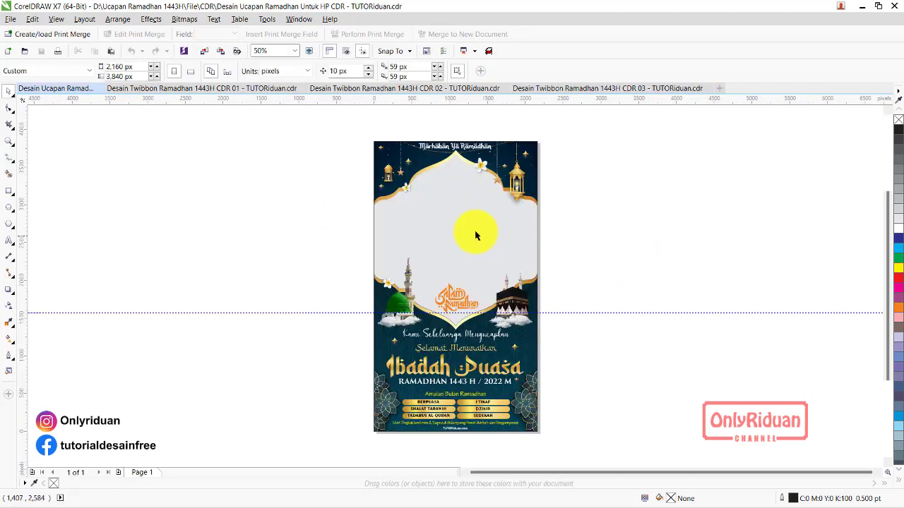
left_click(480, 235)
left_click(579, 238)
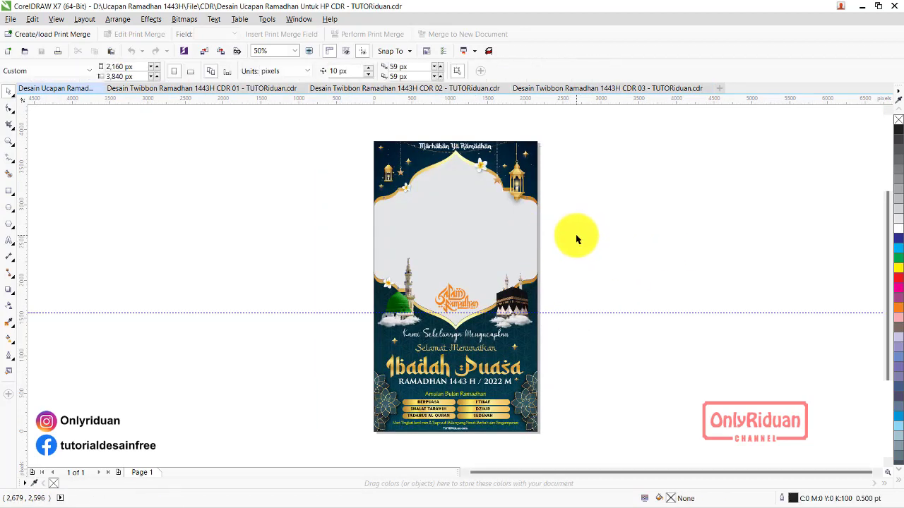
scroll(458, 223, "up", 2)
scroll(458, 223, "down", 1)
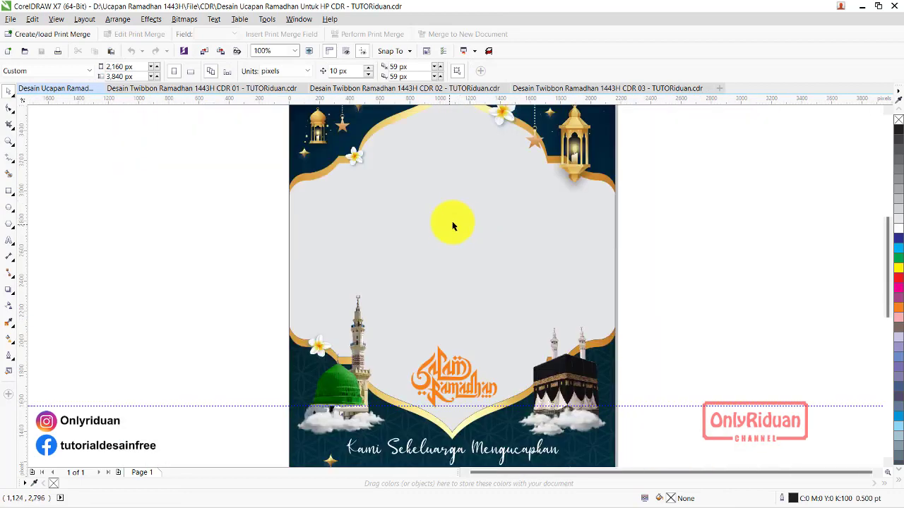
left_click(430, 228)
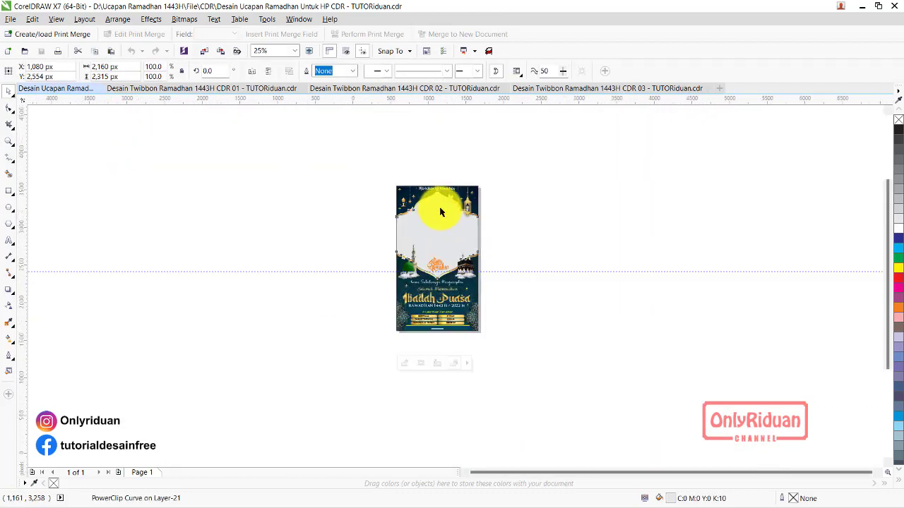
scroll(439, 211, "up", 2)
left_click(688, 240)
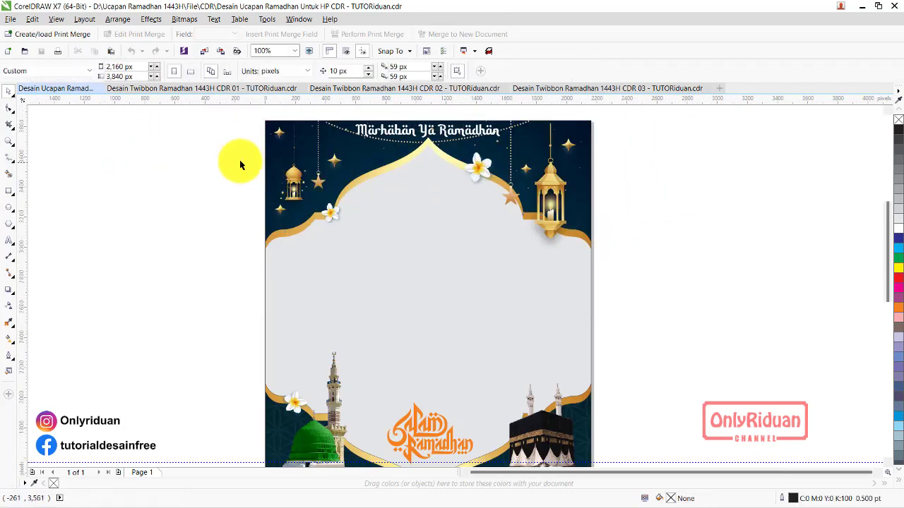
left_click(11, 19)
left_click(30, 189)
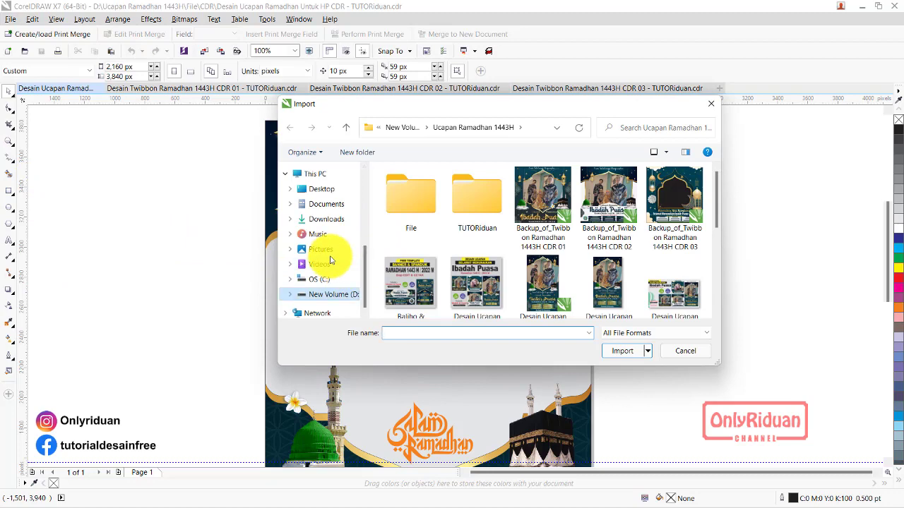
Import the photo '1' from Pictures and place it beside the design
left_click(326, 251)
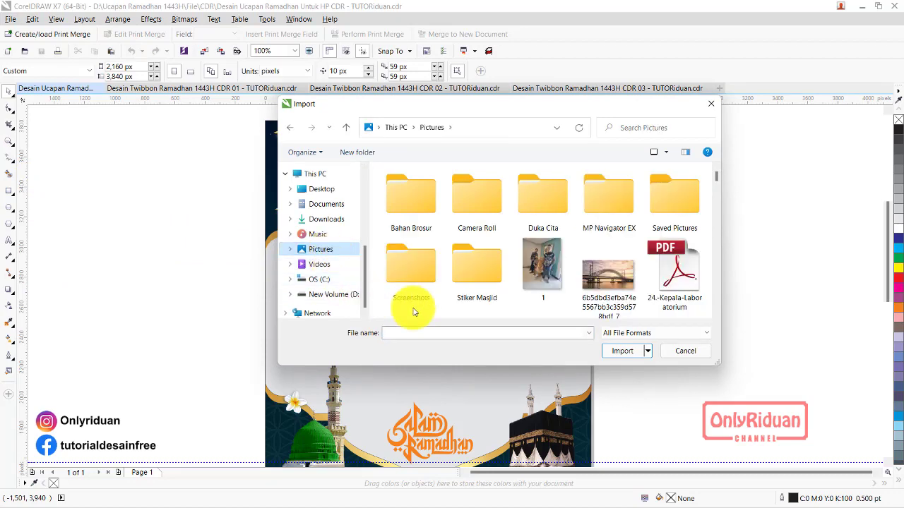
left_click(544, 276)
left_click(622, 360)
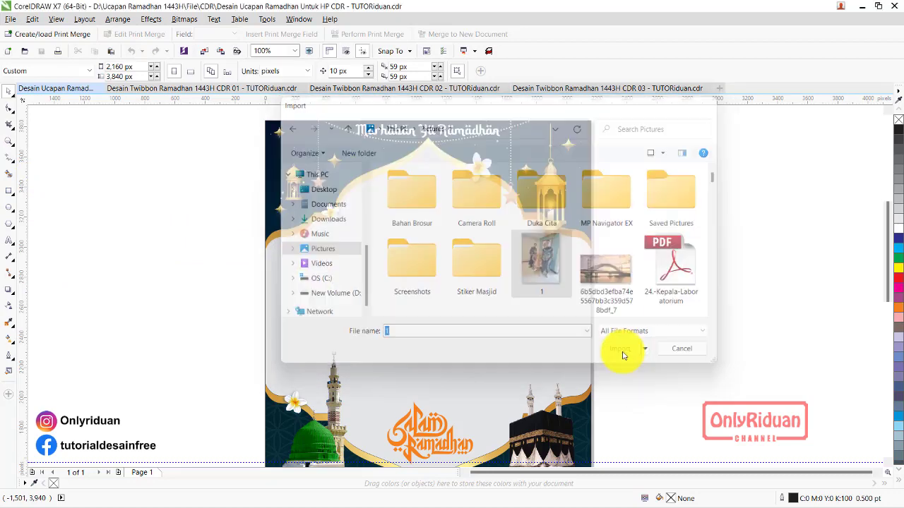
mouse_move(256, 140)
left_mouse_down()
mouse_move(660, 485)
mouse_move(598, 413)
left_mouse_up()
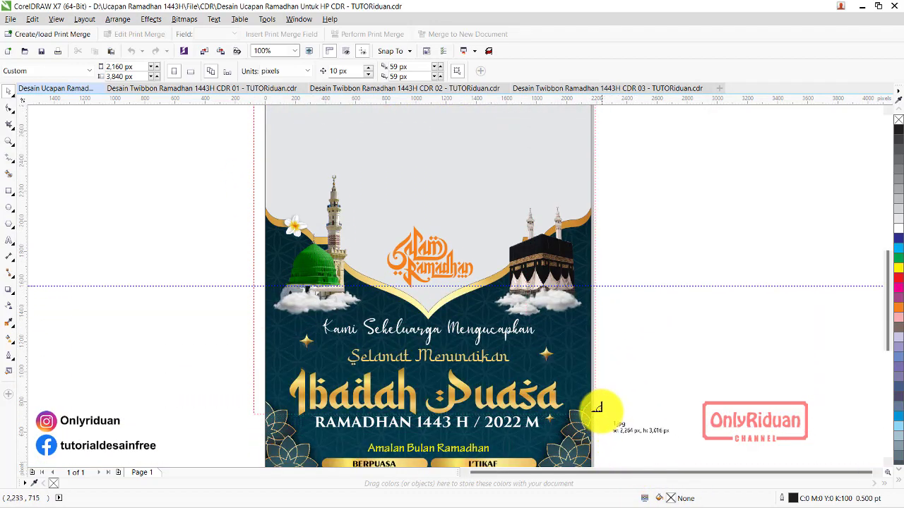
left_click_drag(598, 413, 588, 414)
scroll(590, 416, "down", 2)
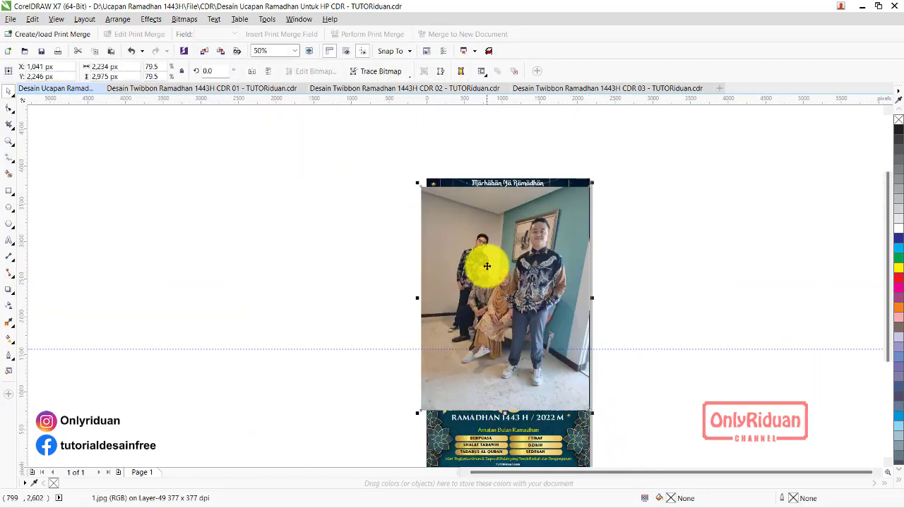
left_click_drag(470, 258, 665, 255)
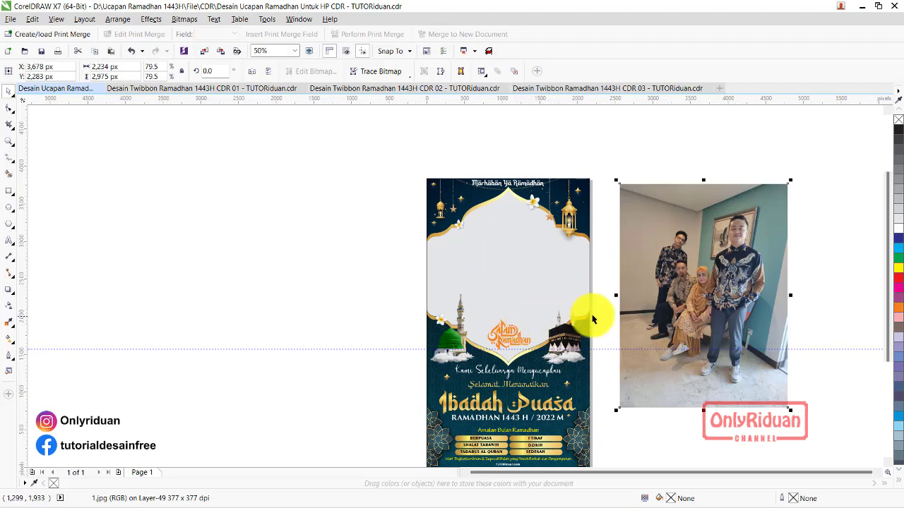
PowerClip the family photo inside the arched frame
right_click(692, 251)
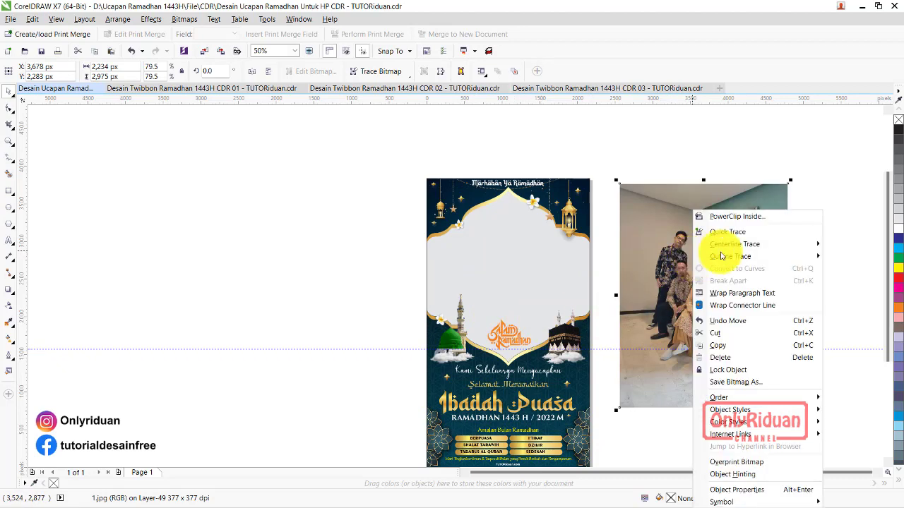
left_click(727, 216)
left_click(512, 269)
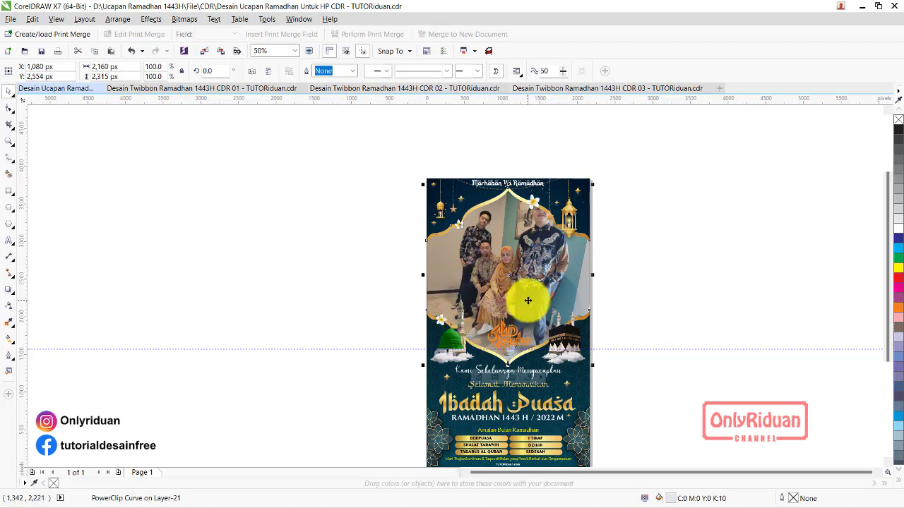
scroll(523, 263, "up", 2)
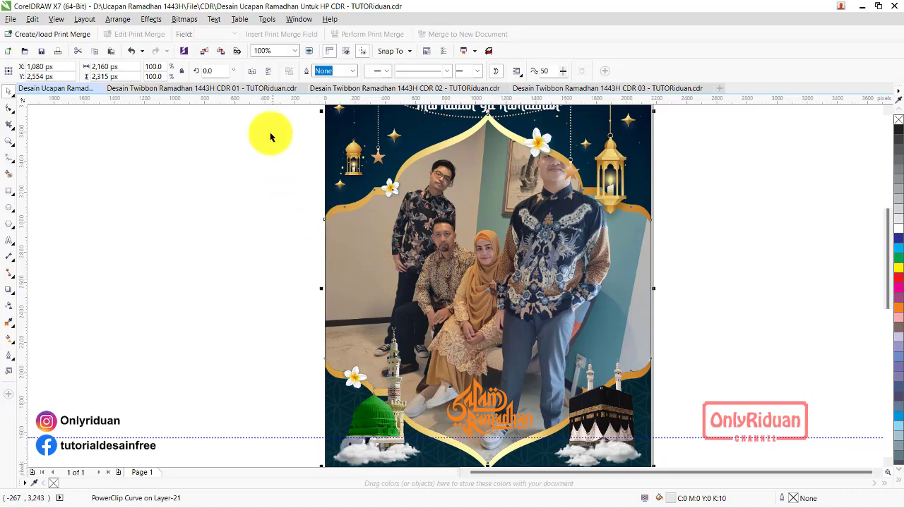
left_click(266, 19)
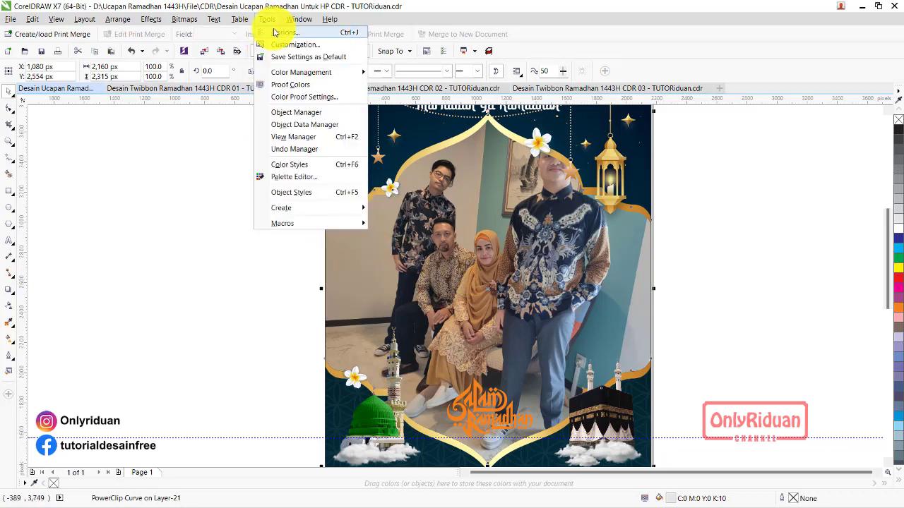
Set Workspace > PowerClip Frame to auto-center 'When content is completely outside frame'
left_click(275, 33)
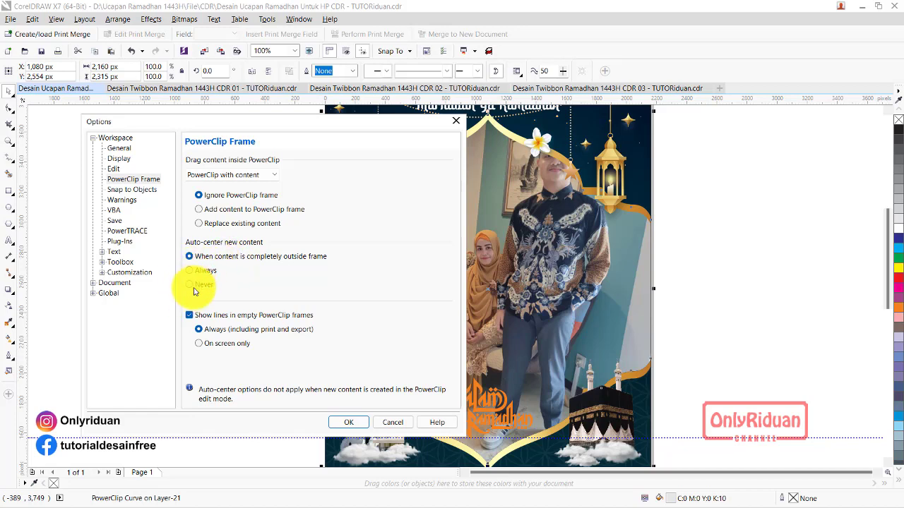
left_click(93, 139)
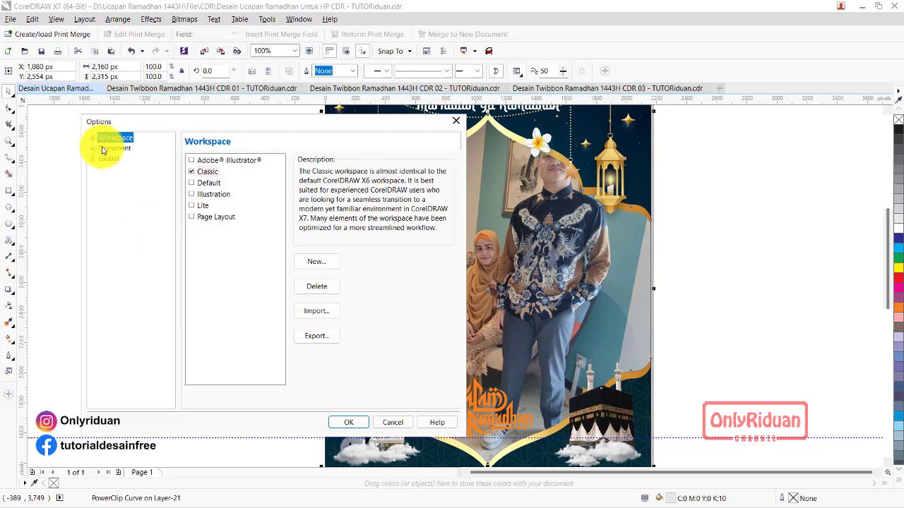
left_click(93, 138)
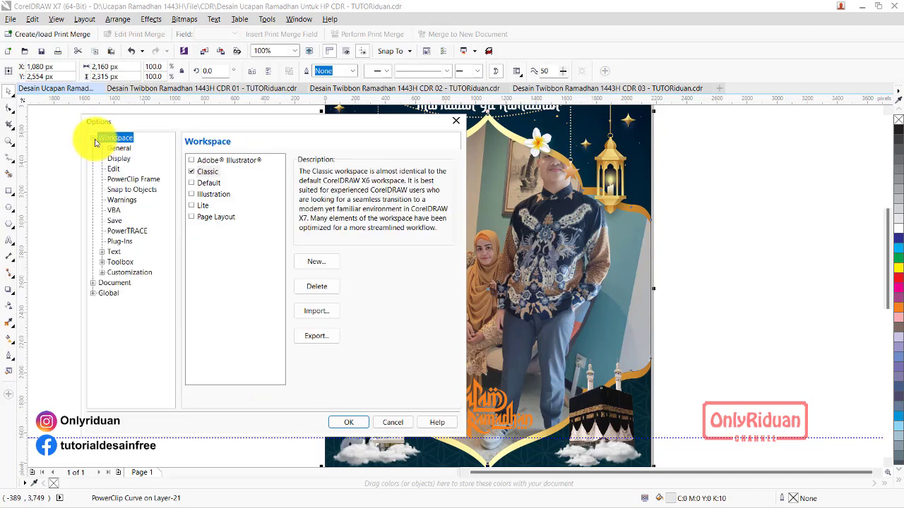
left_click(128, 181)
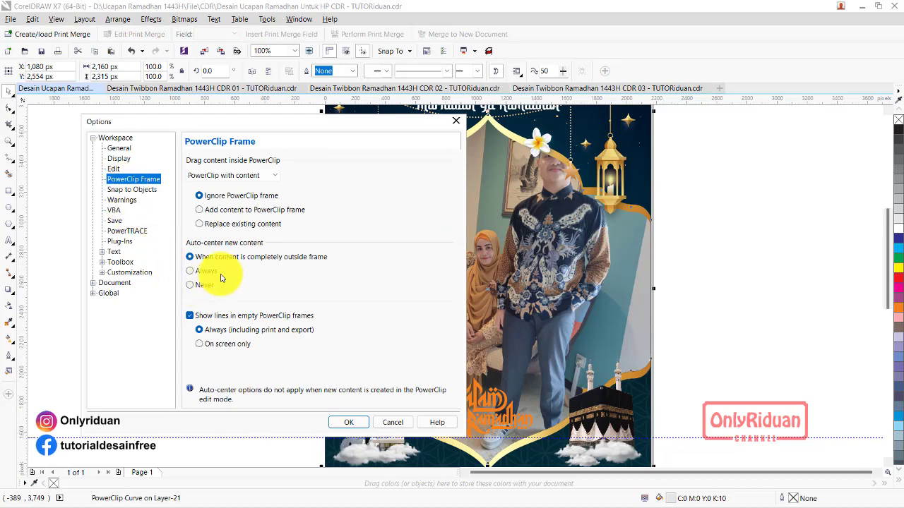
left_click(195, 259)
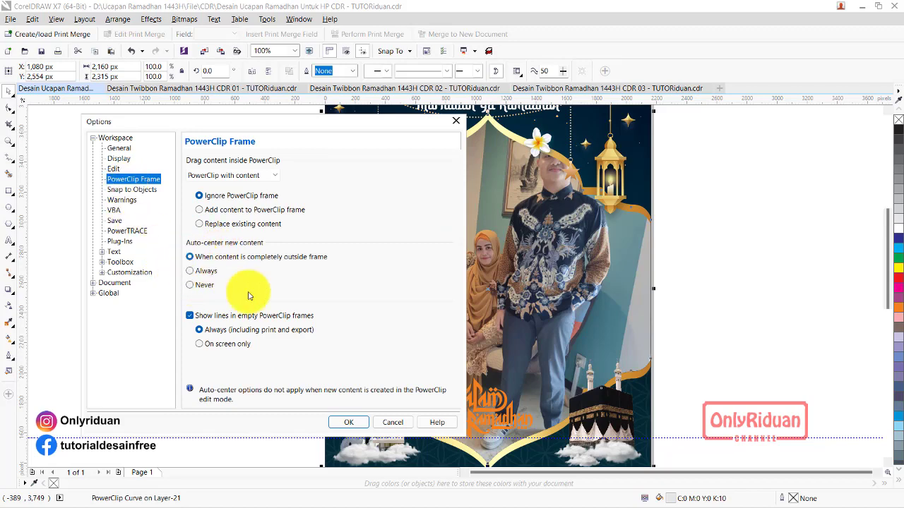
left_click(347, 423)
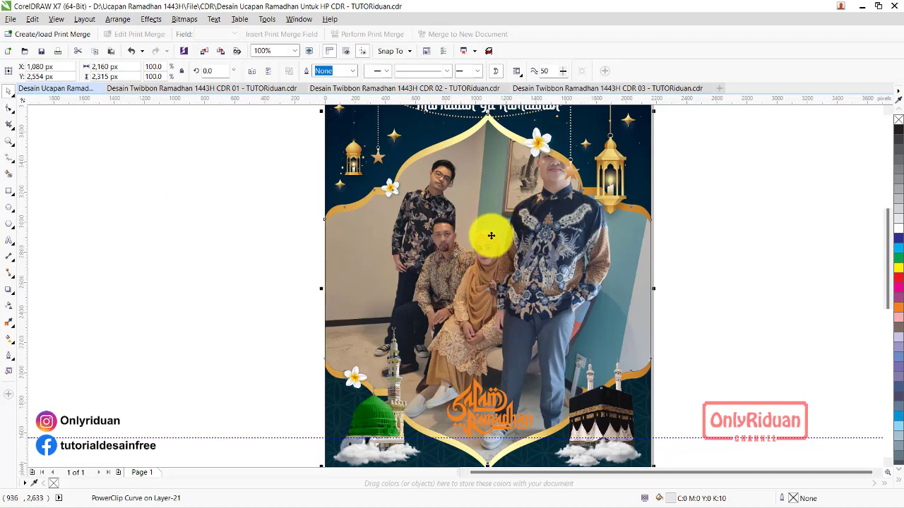
Edit the PowerClip to nudge the family photo slightly up-left, then select the whole design
right_click(490, 234)
left_click(514, 229)
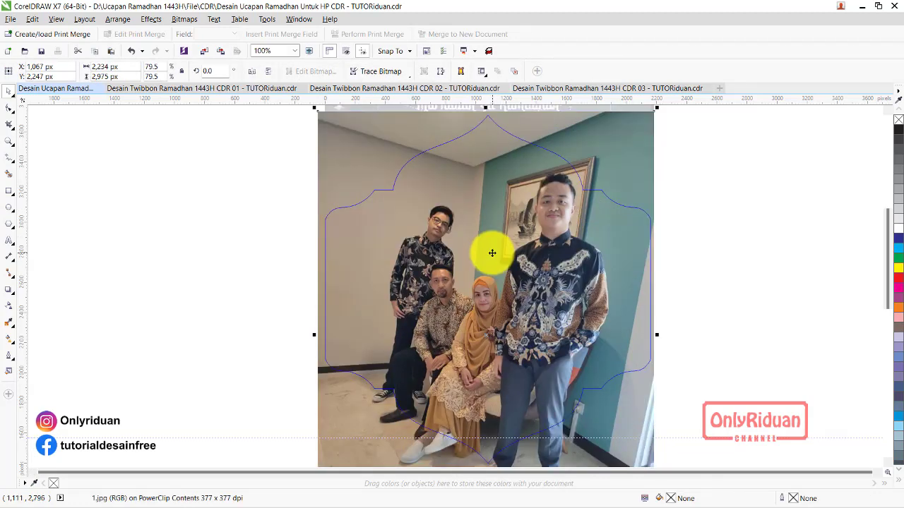
left_click_drag(491, 252, 489, 247)
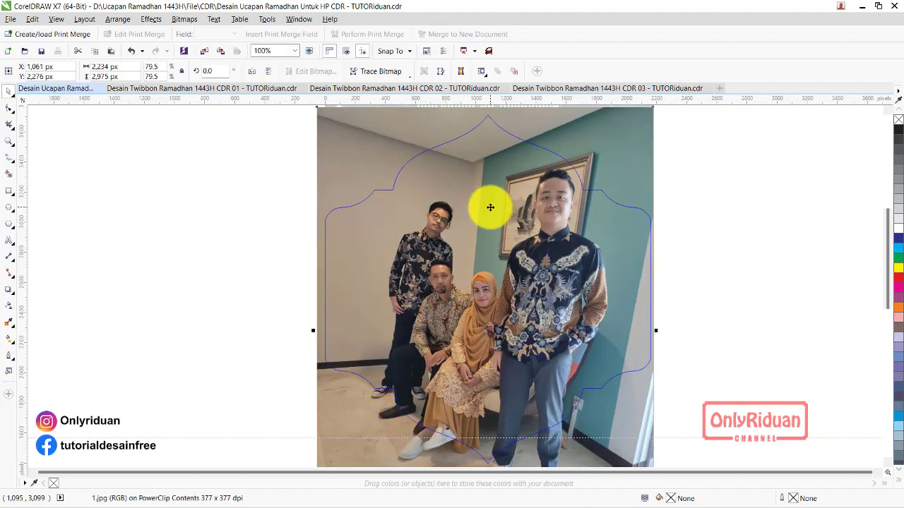
right_click(487, 196)
left_click(511, 261)
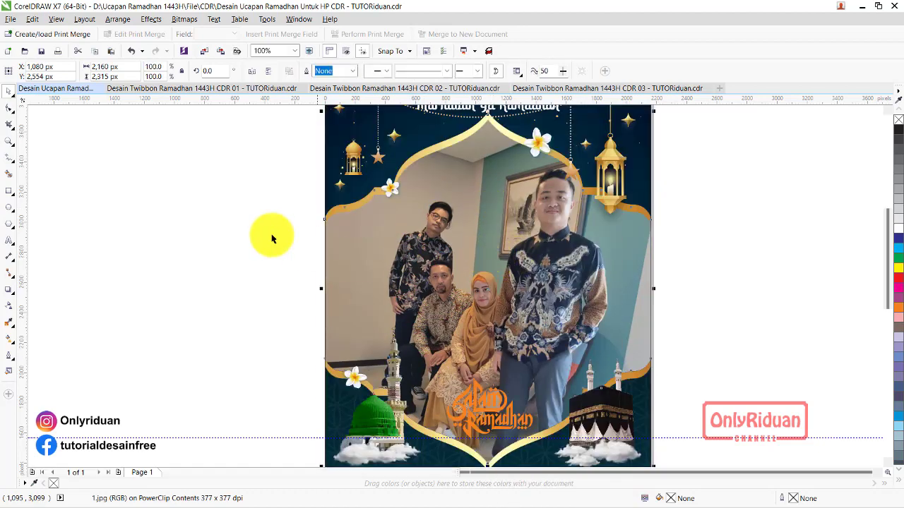
scroll(254, 226, "down", 2)
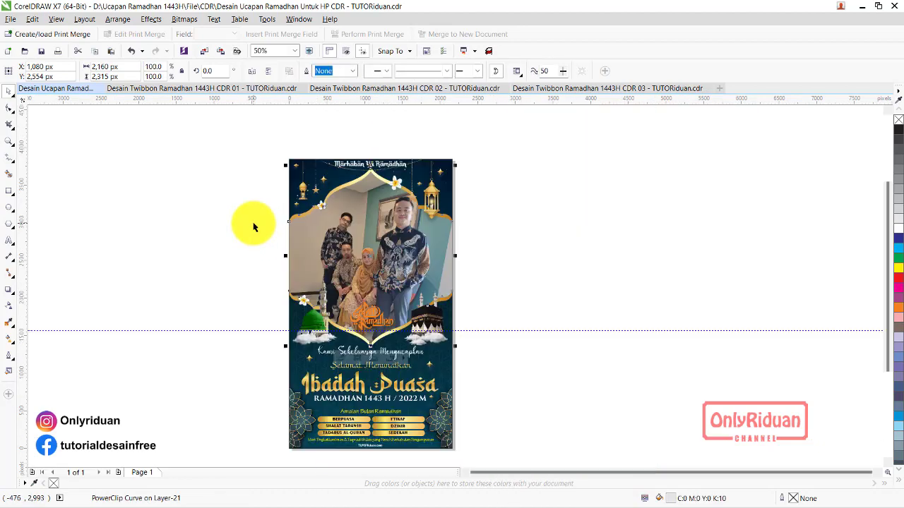
left_click(505, 381)
left_click_drag(474, 453, 266, 136)
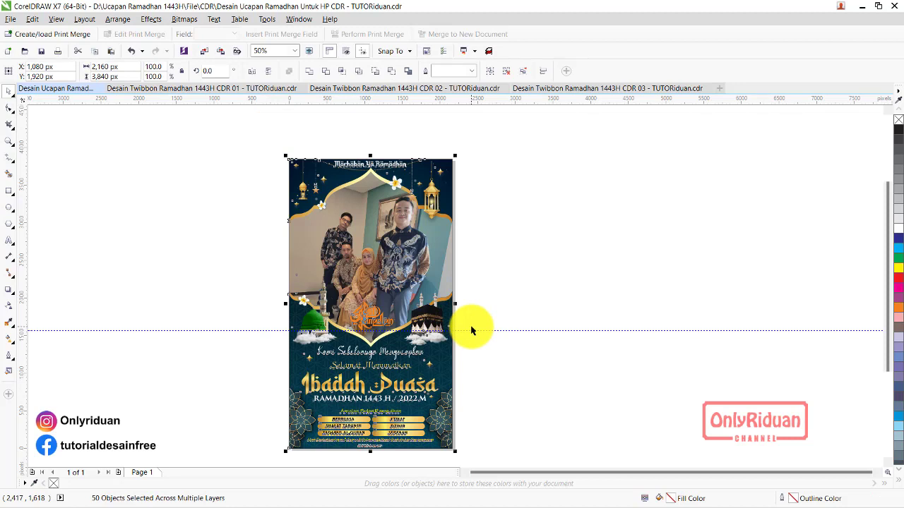
Export the greeting as a JPEG to TUTORiduan > PNG in RGB 24-bit at 150 dpi
left_click(10, 19)
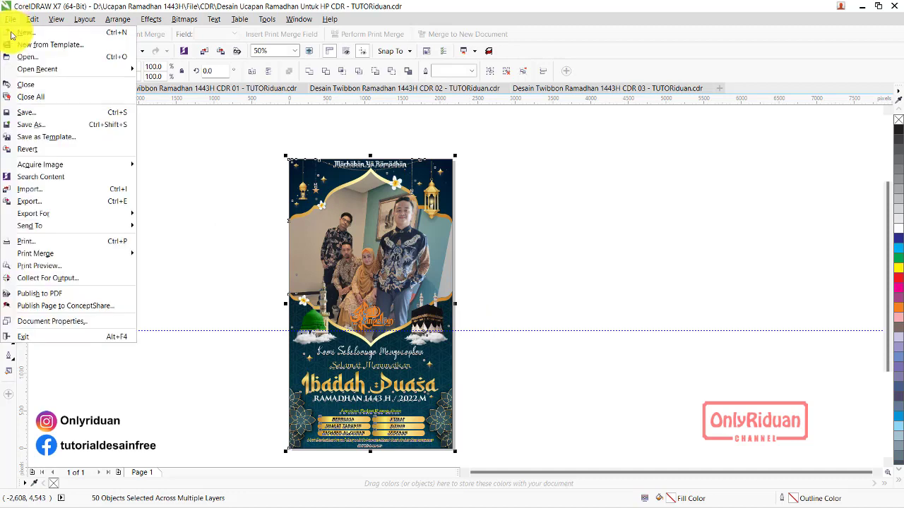
left_click(34, 203)
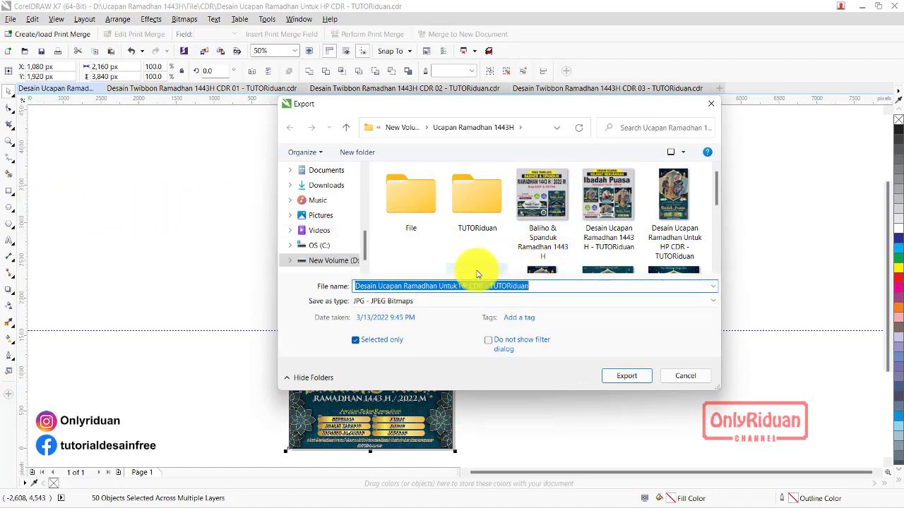
double_click(484, 205)
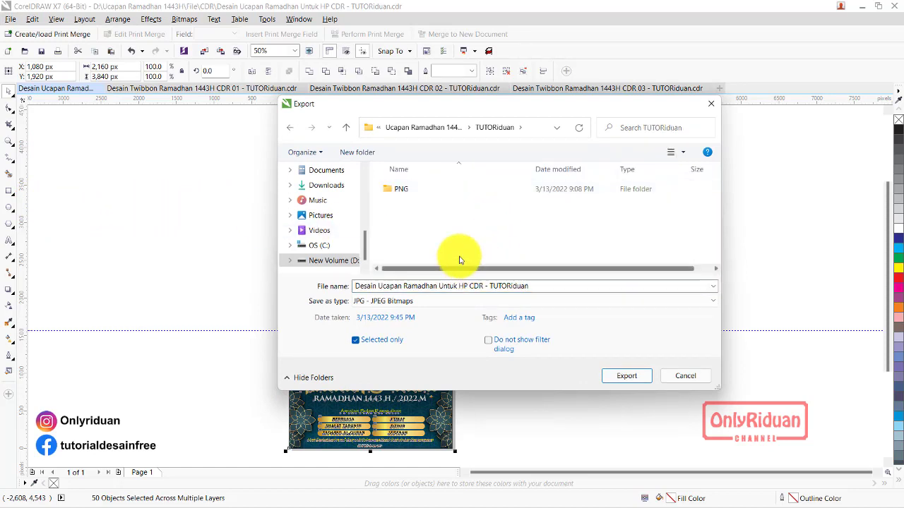
double_click(388, 190)
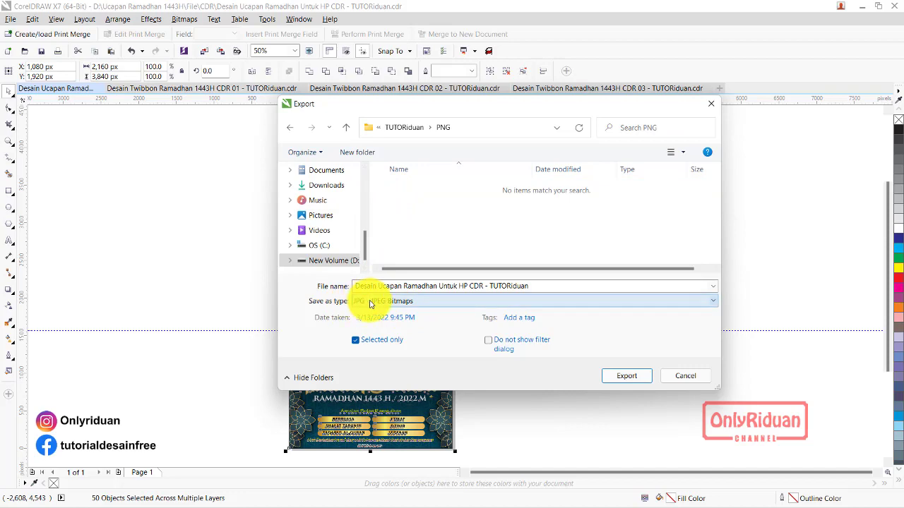
left_click(616, 376)
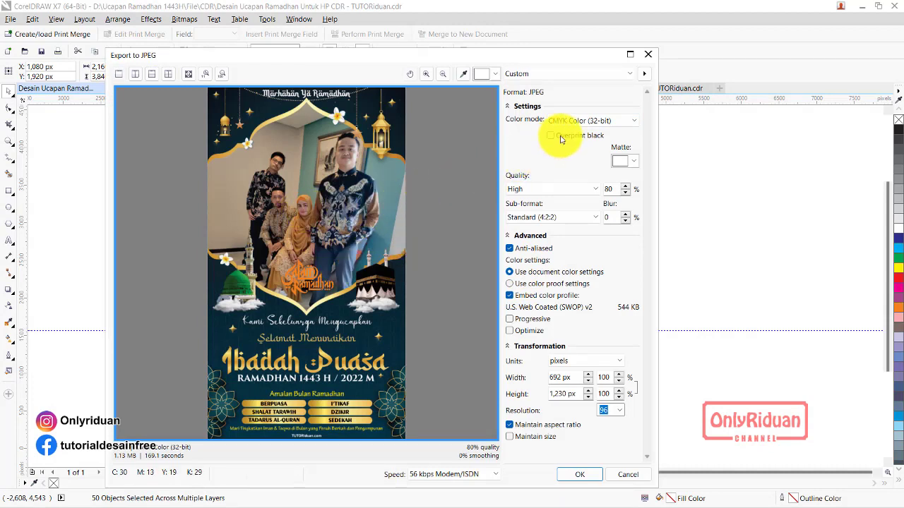
left_click(576, 120)
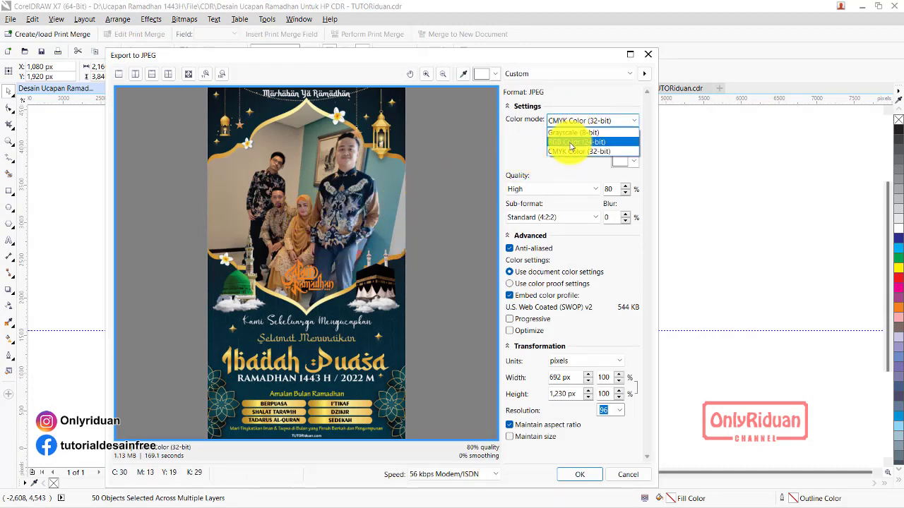
left_click(572, 142)
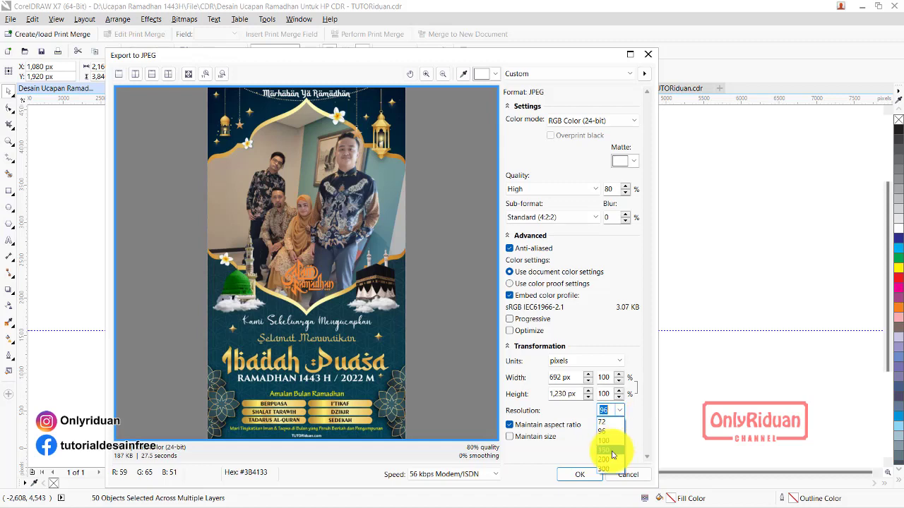
left_click(611, 450)
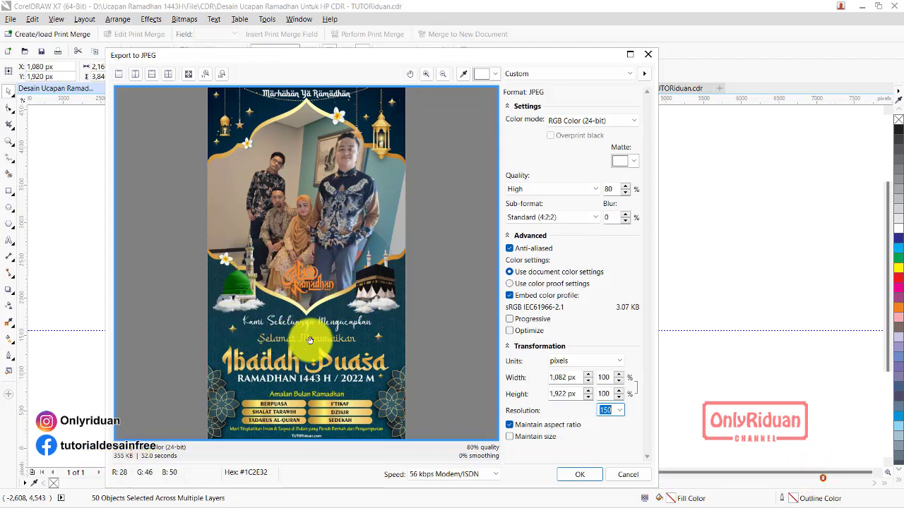
left_click(579, 475)
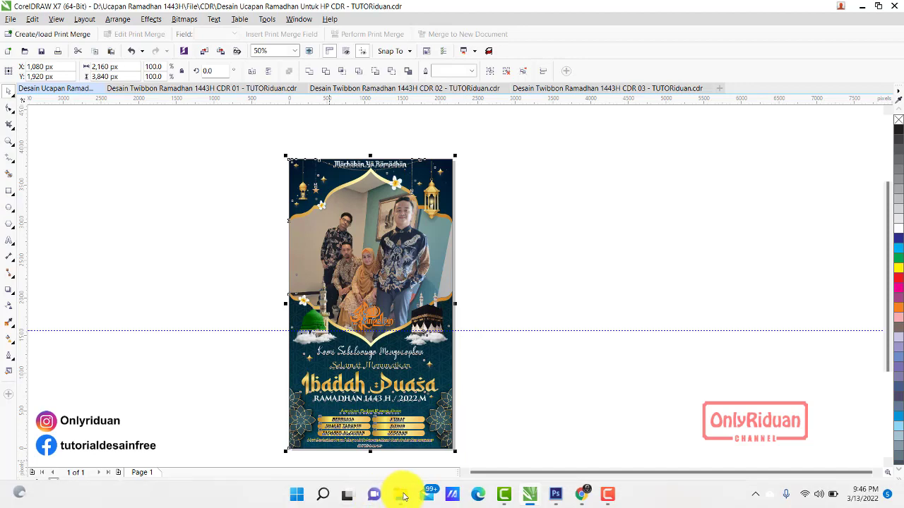
Preview the exported greeting JPEG from TUTORiduan > PNG in Photos
left_click(400, 495)
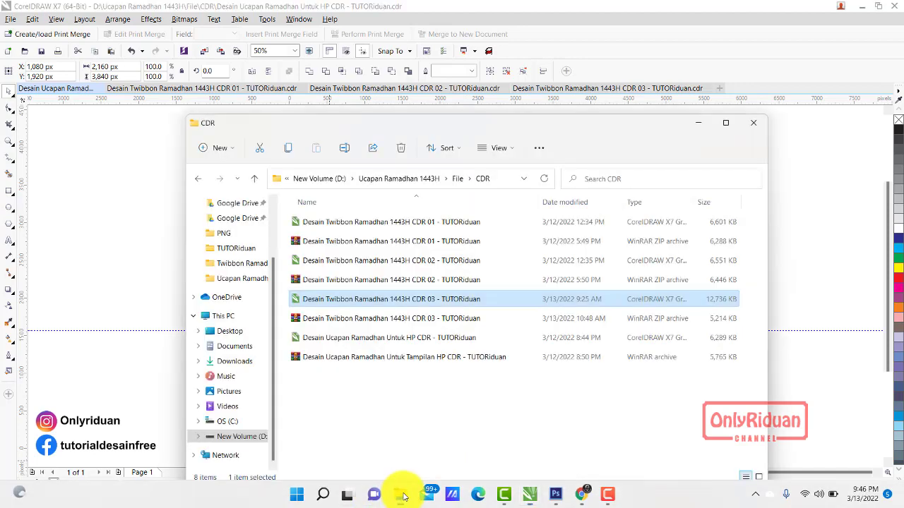
left_click(374, 178)
double_click(375, 239)
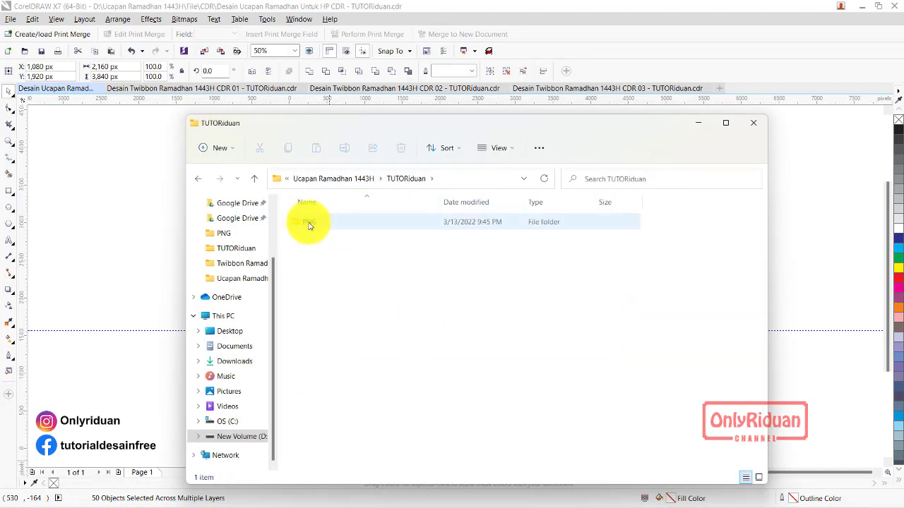
double_click(305, 224)
double_click(321, 236)
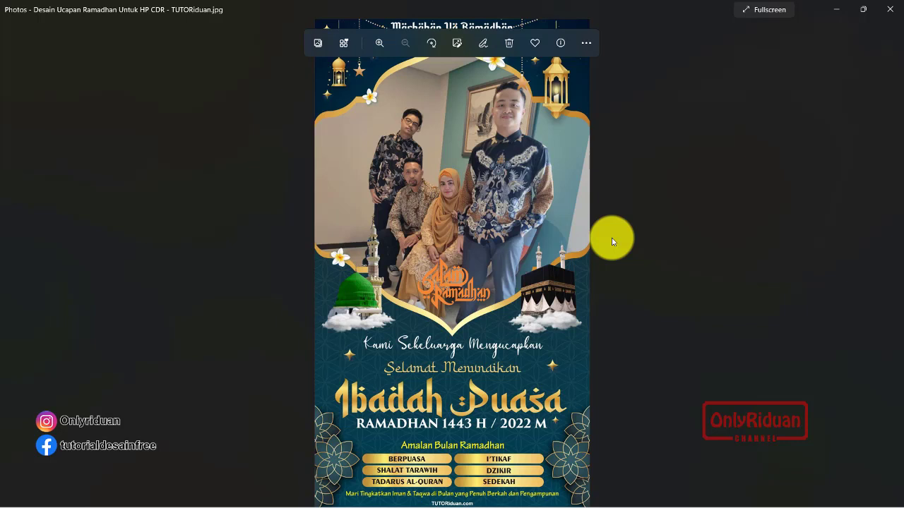
left_click(891, 10)
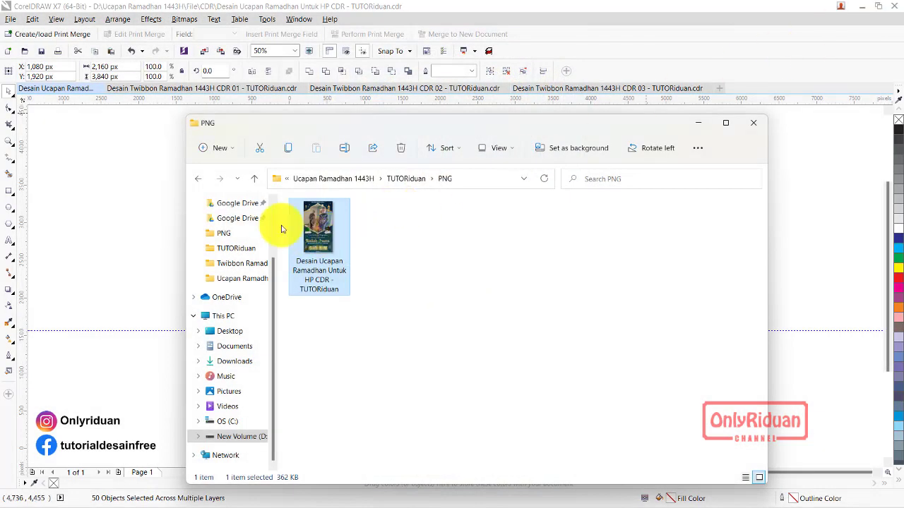
Minimise File Explorer and return to the Twibbon CDR 01 design
left_click(201, 179)
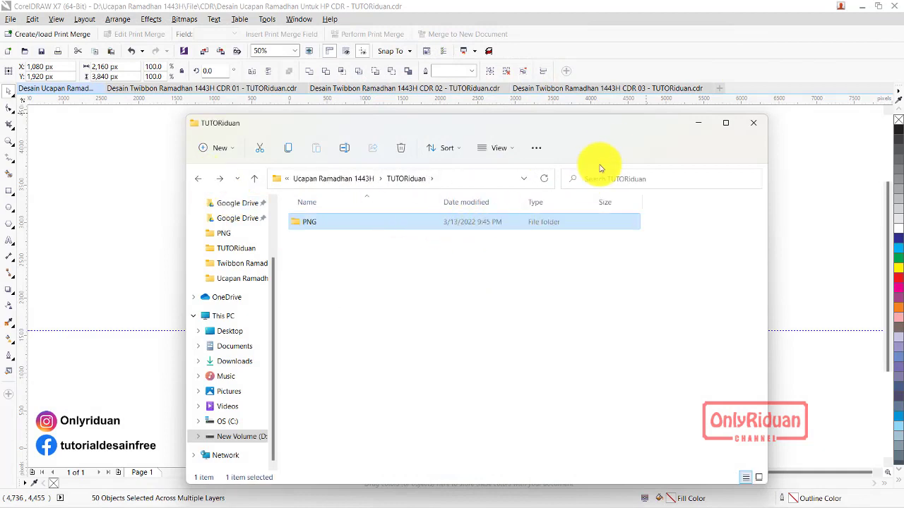
left_click(698, 125)
left_click(162, 89)
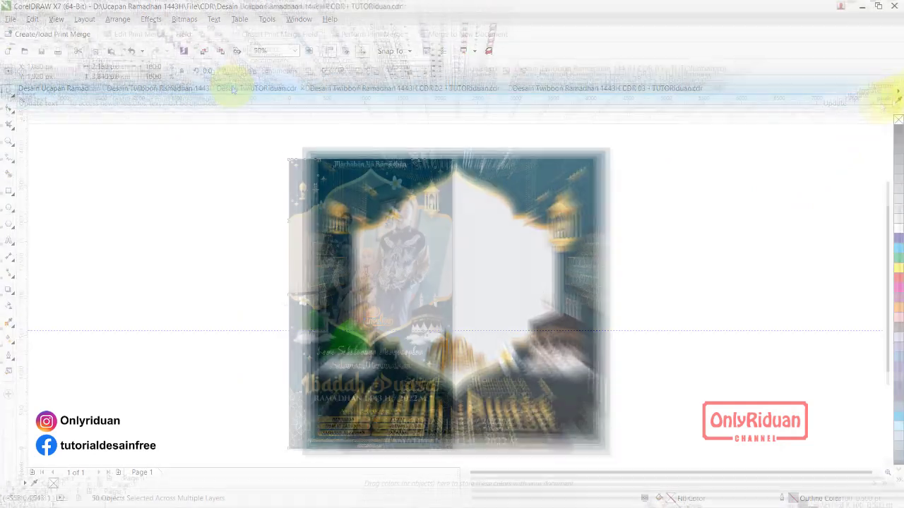
Try dragging the grey frame shape off the page, then undo the move
left_click(278, 211)
left_click(458, 255)
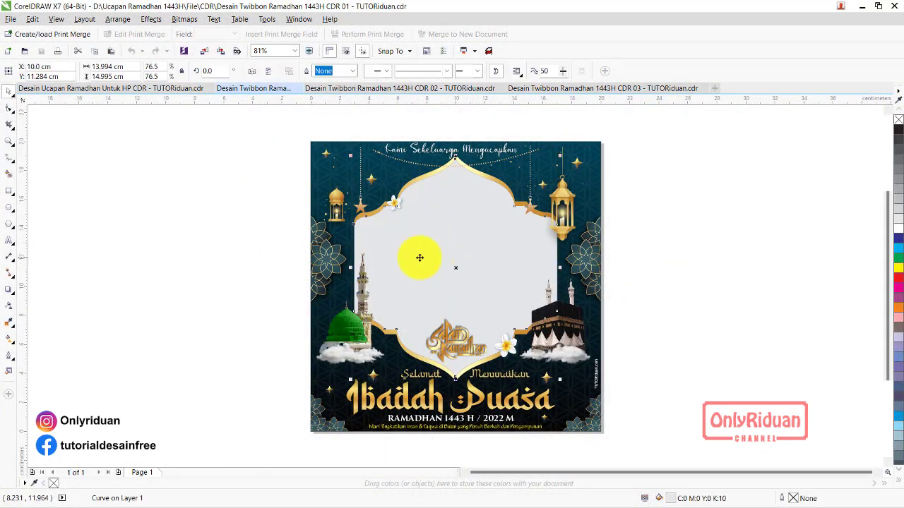
left_click_drag(390, 249, 672, 259)
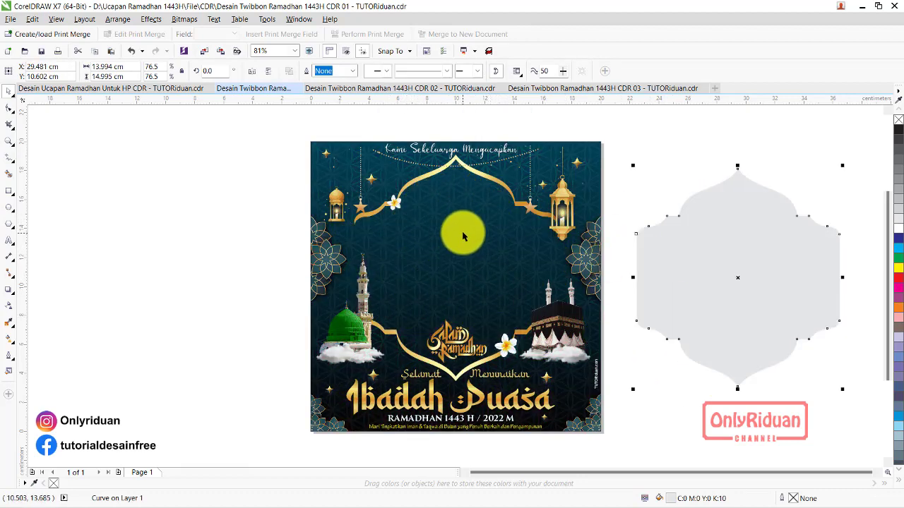
key("ctrl+z")
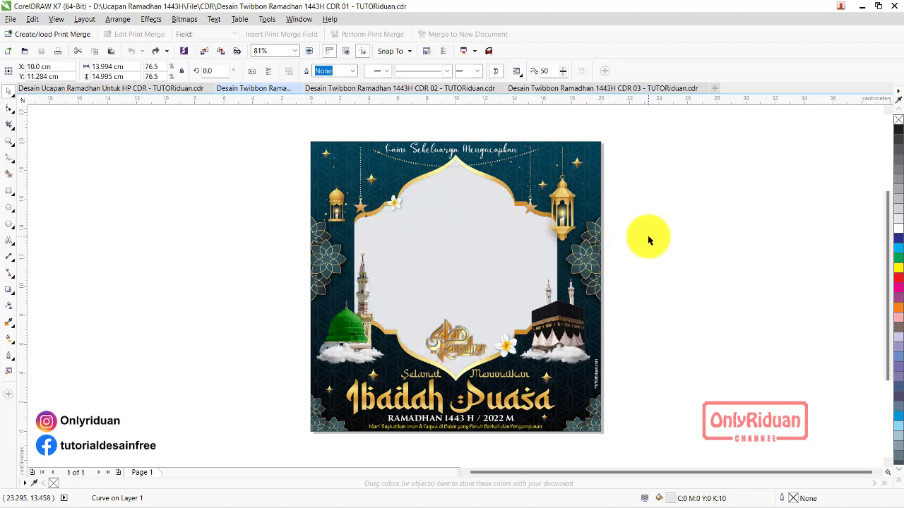
left_click(648, 235)
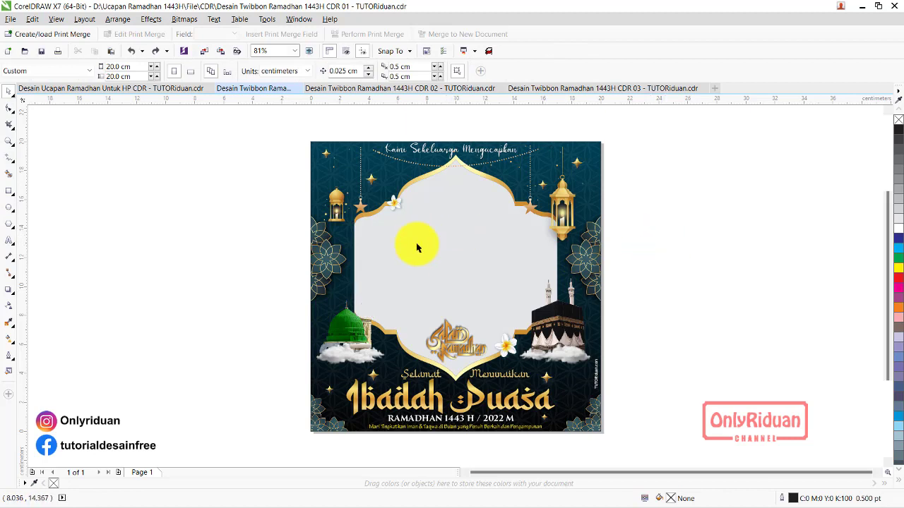
Intersect the grey frame shape with the frame background to create an arch curve
left_click(444, 259)
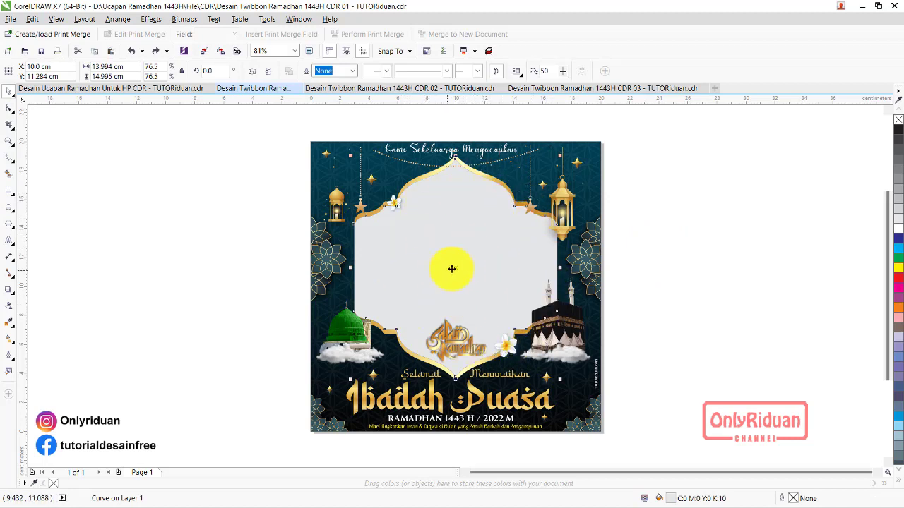
key("shift")
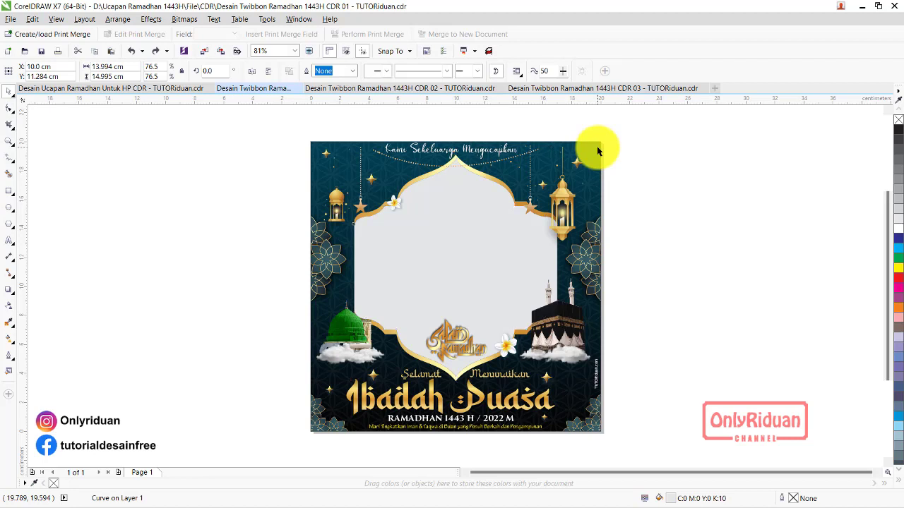
left_click(597, 151, "shift")
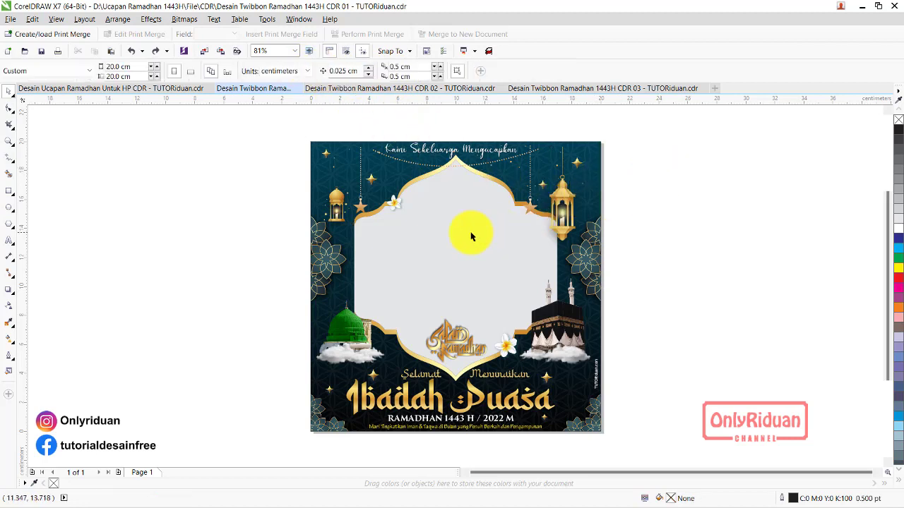
left_click(470, 233)
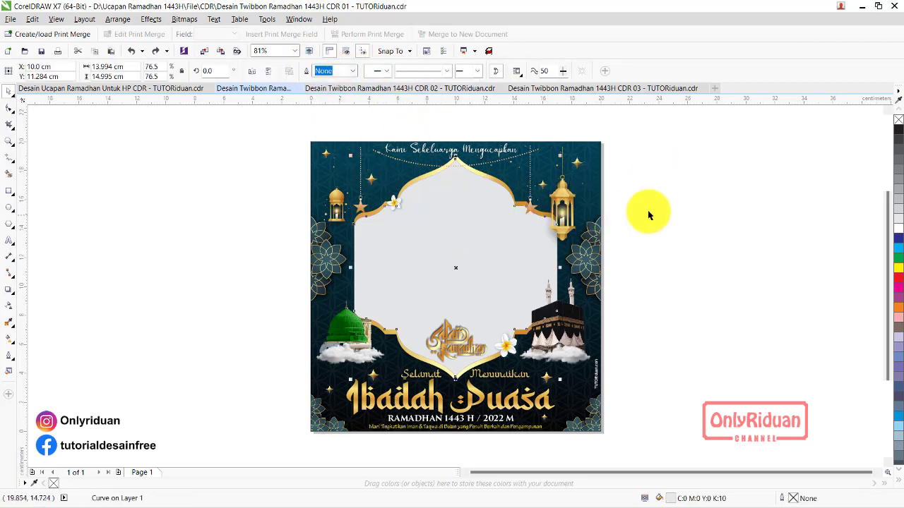
left_click(660, 212)
left_click(457, 230)
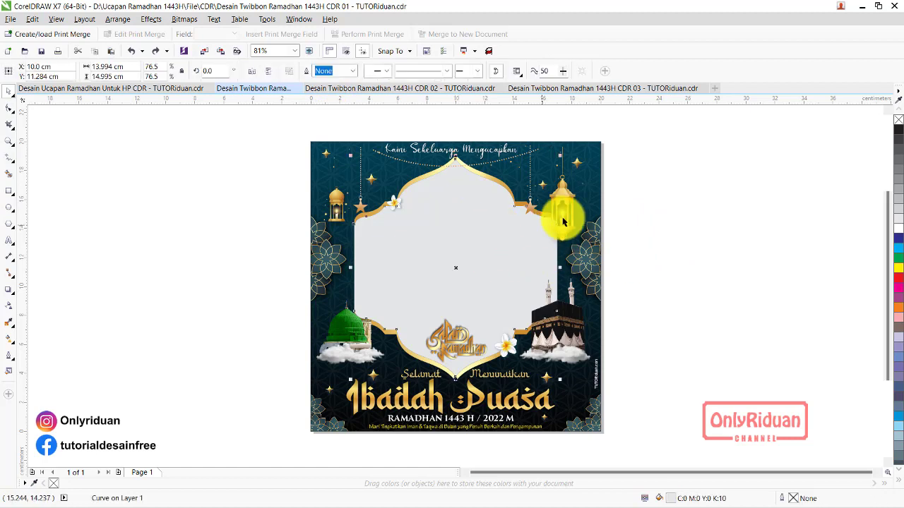
left_click(599, 153, "shift")
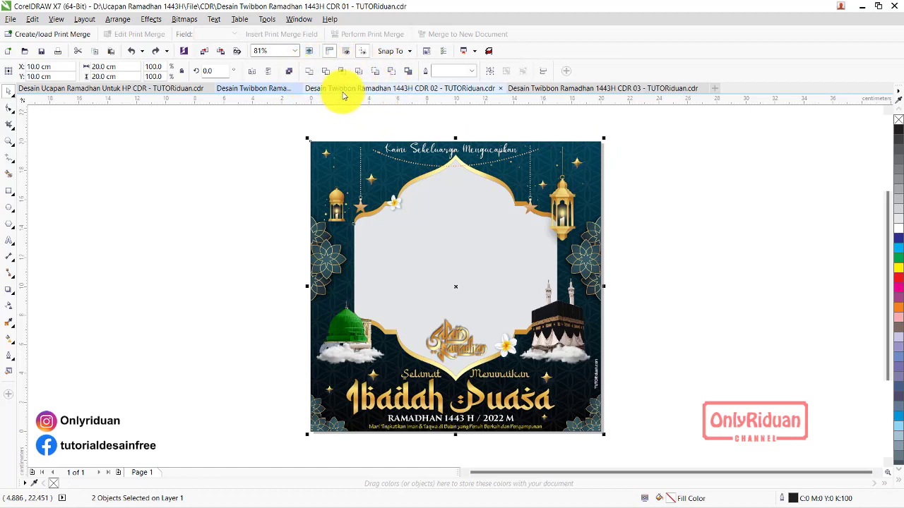
left_click(329, 73)
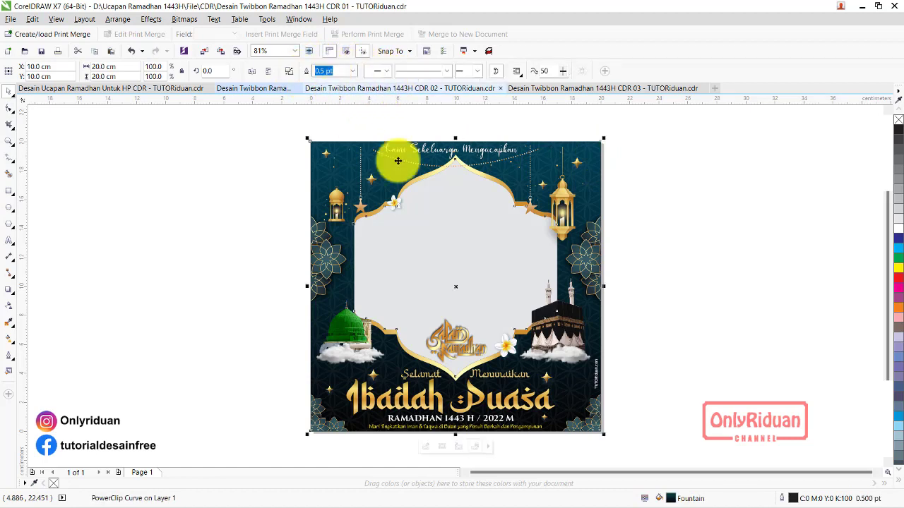
Move the new grey arch curve off the page to the right
left_click(665, 228)
mouse_move(424, 246)
left_mouse_down()
mouse_move(610, 261)
mouse_move(698, 254)
left_mouse_up()
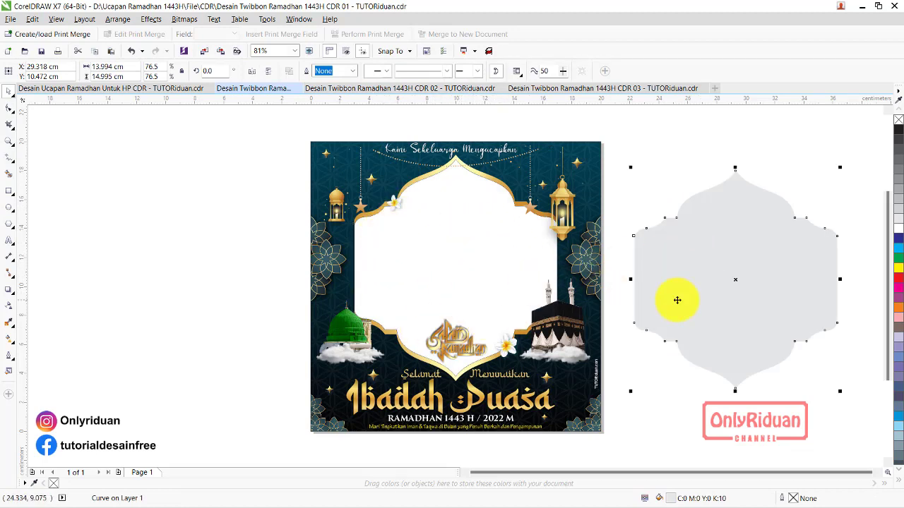
left_click_drag(693, 285, 694, 284)
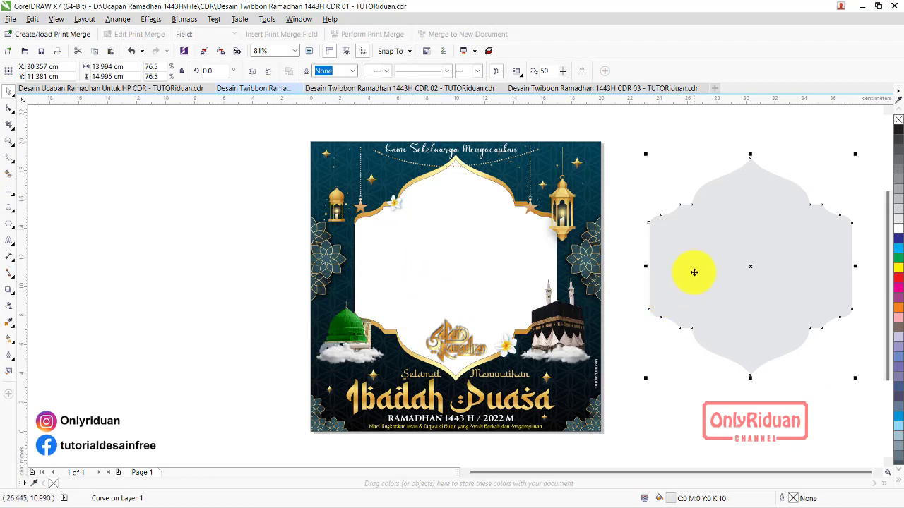
left_click_drag(289, 120, 618, 444)
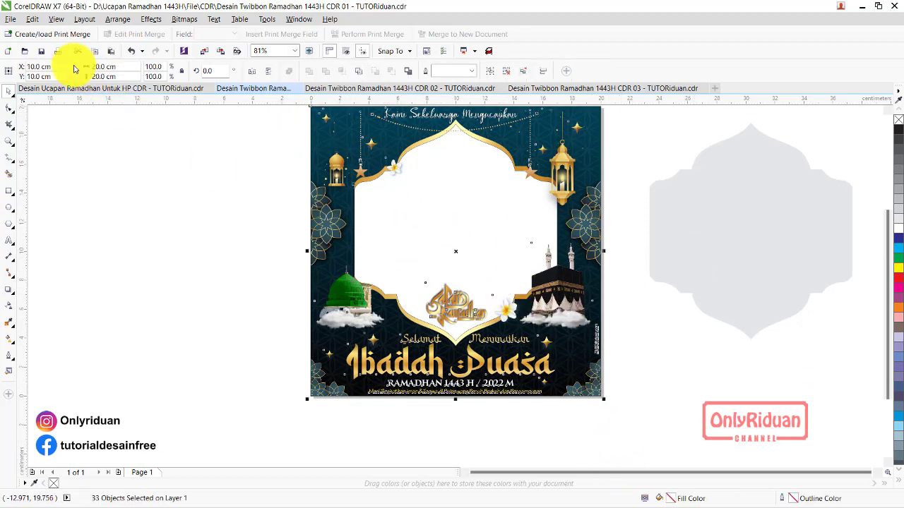
Export the CDR 01 twibbon with PNG chosen as the file format
left_click(12, 19)
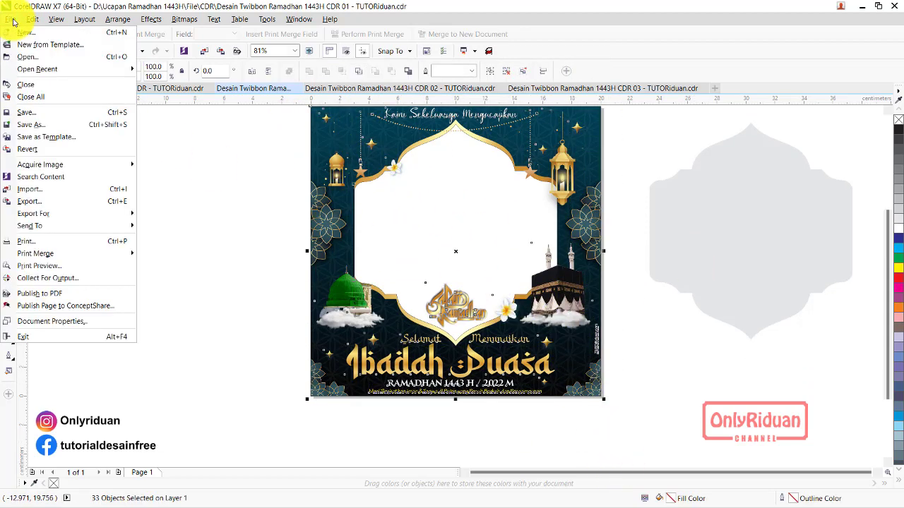
left_click(42, 203)
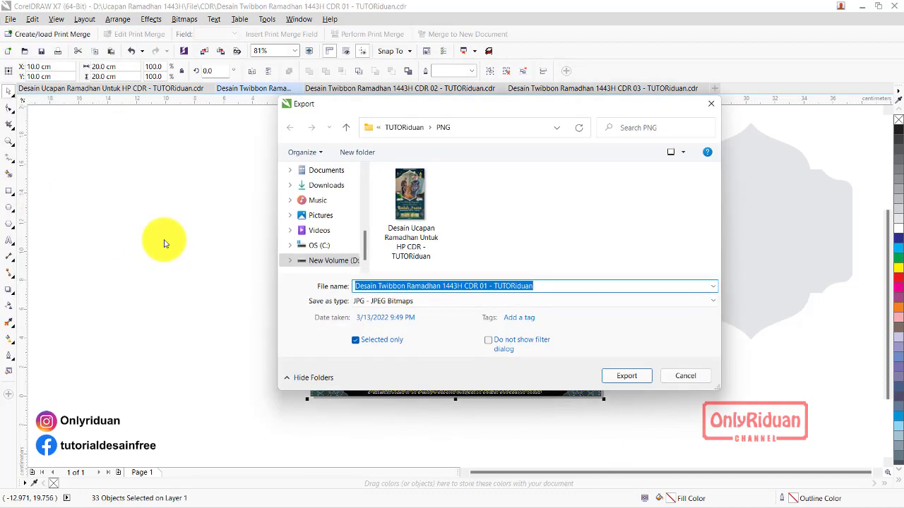
left_click(370, 300)
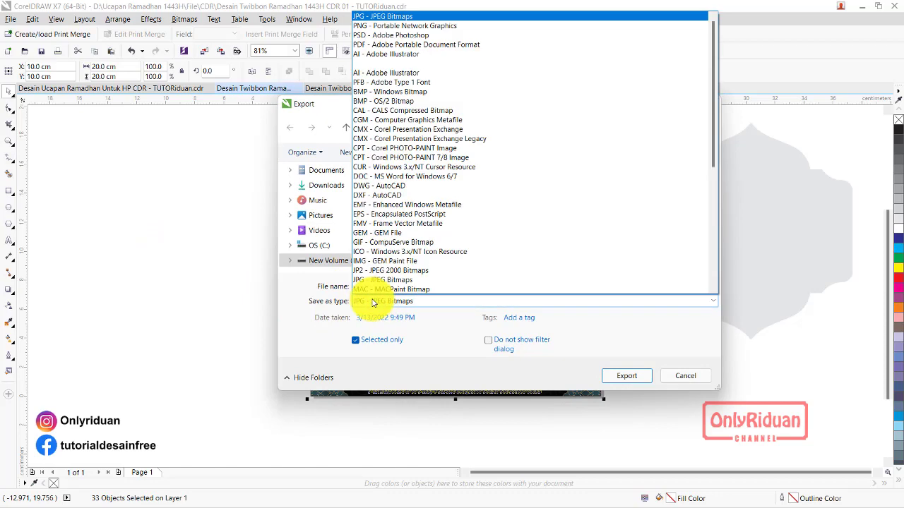
left_click(414, 26)
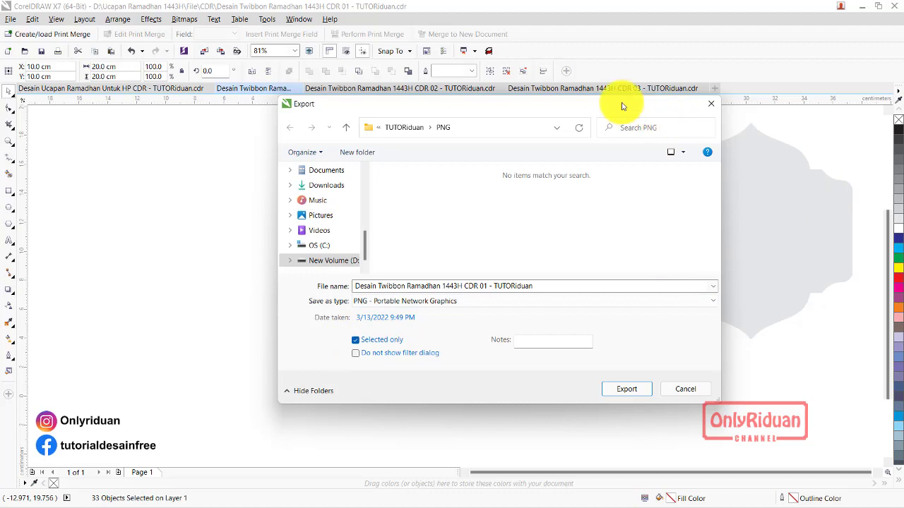
mouse_move(628, 105)
left_mouse_down()
mouse_move(442, 172)
mouse_move(525, 138)
left_mouse_up()
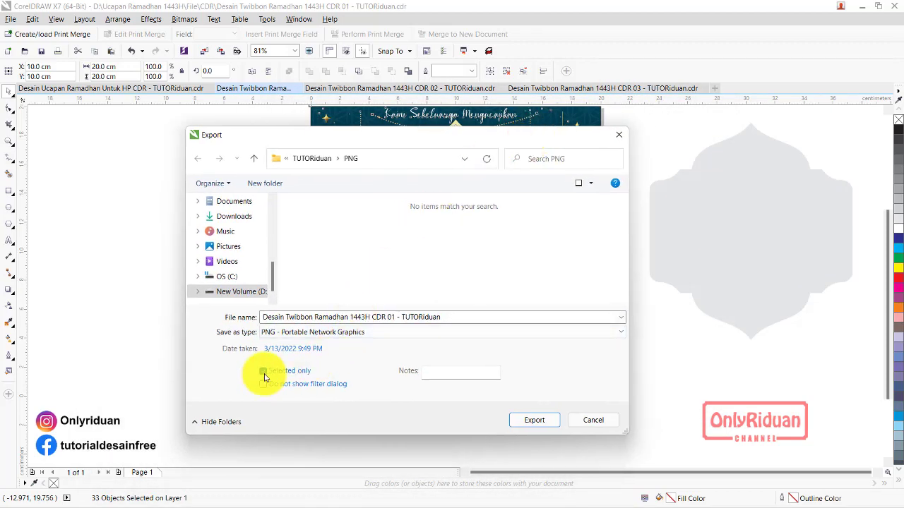
left_click(532, 420)
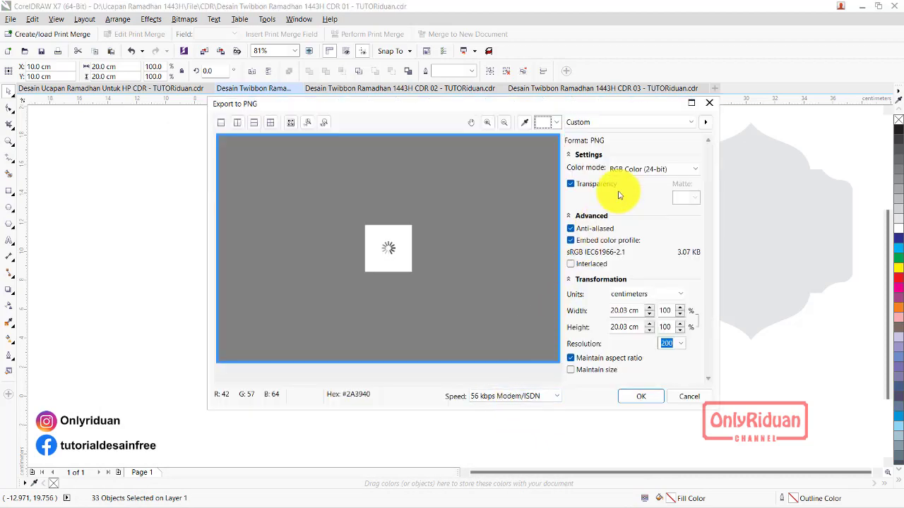
Keep transparency on and RGB 24-bit colour, then finish the PNG export
left_click(571, 184)
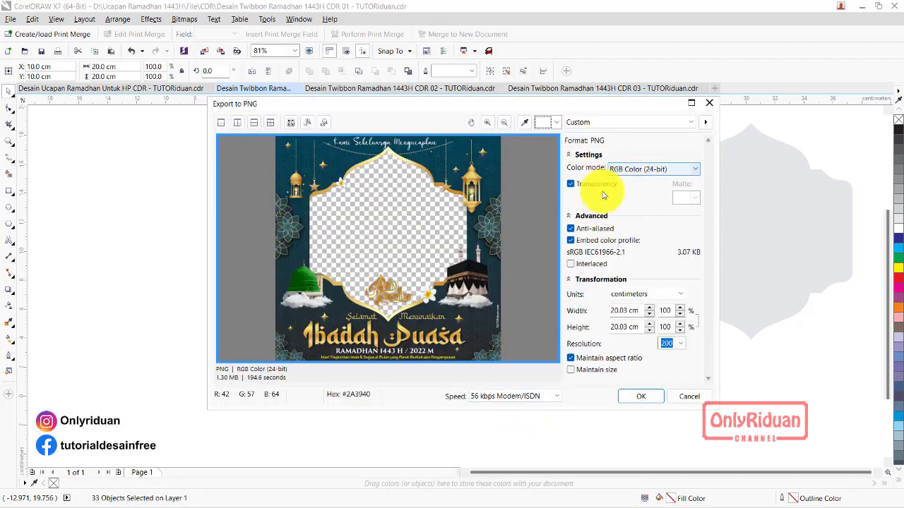
left_click(652, 170)
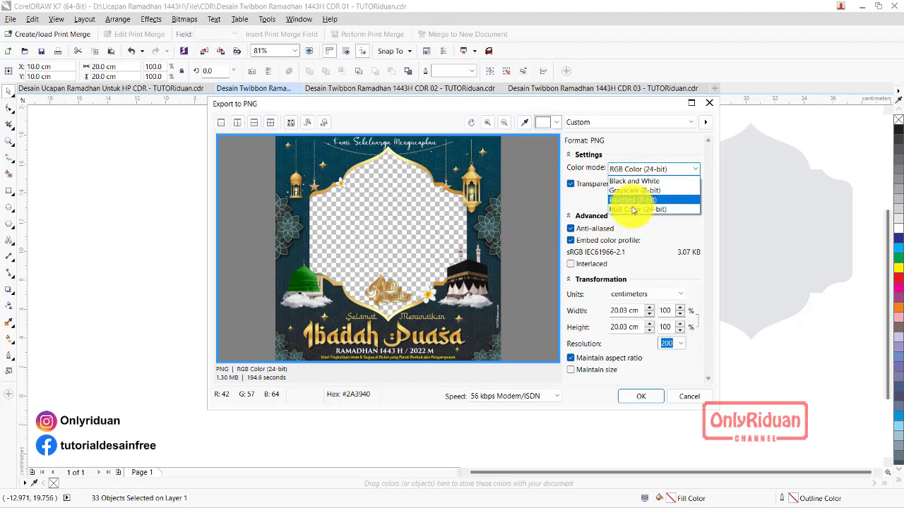
left_click(632, 206)
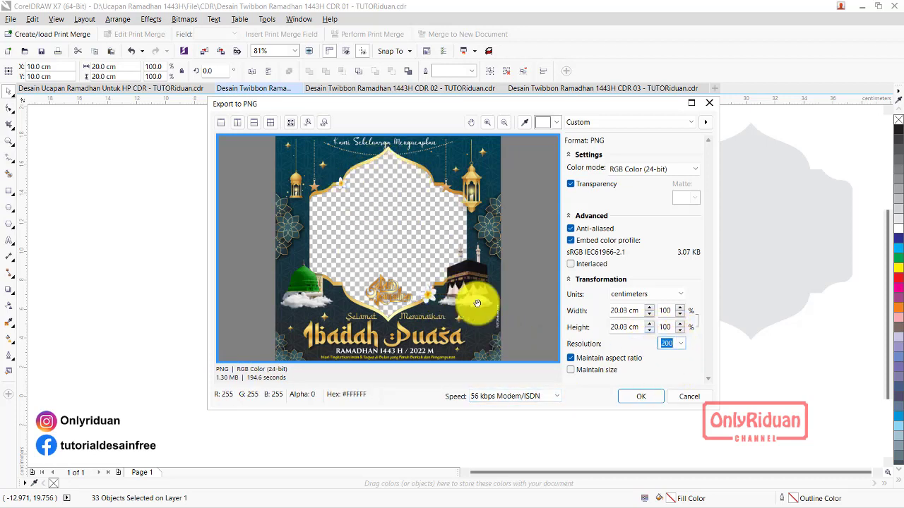
left_click(640, 396)
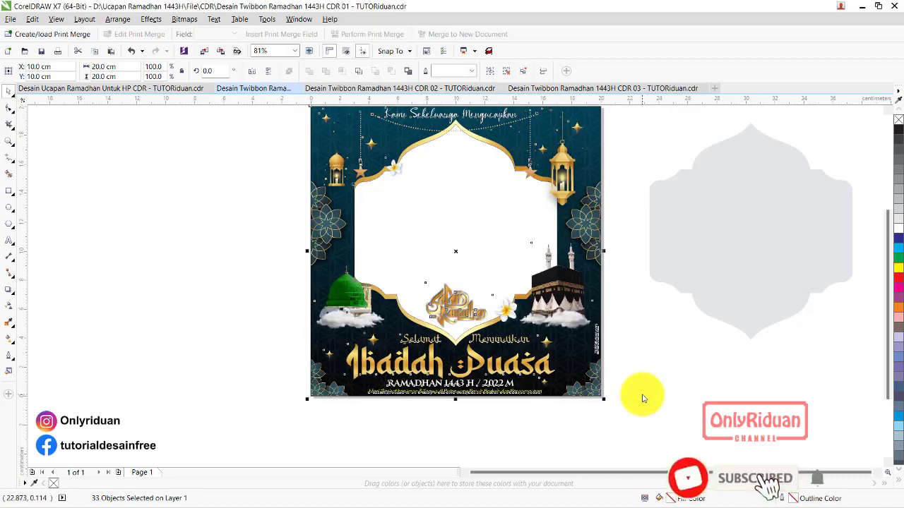
Switch to the CDR 02 design and try moving its black window shape, then undo
left_click(387, 91)
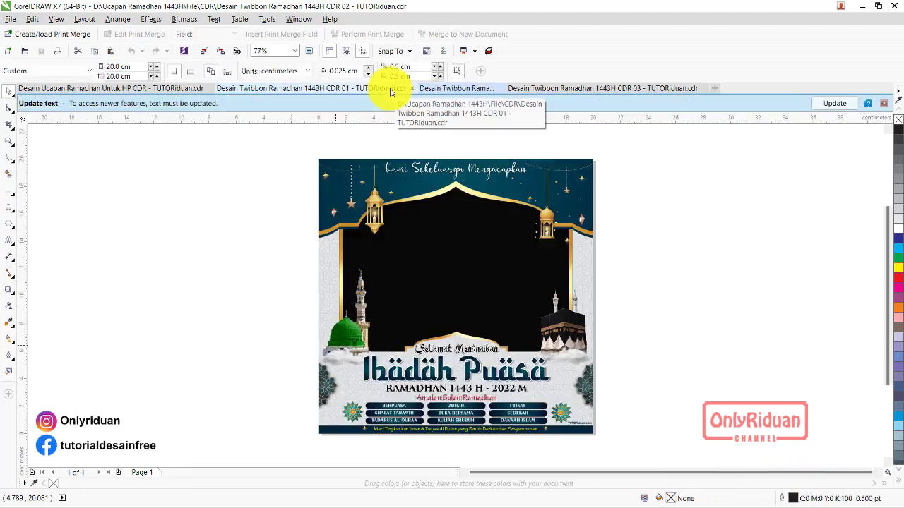
left_click(883, 103)
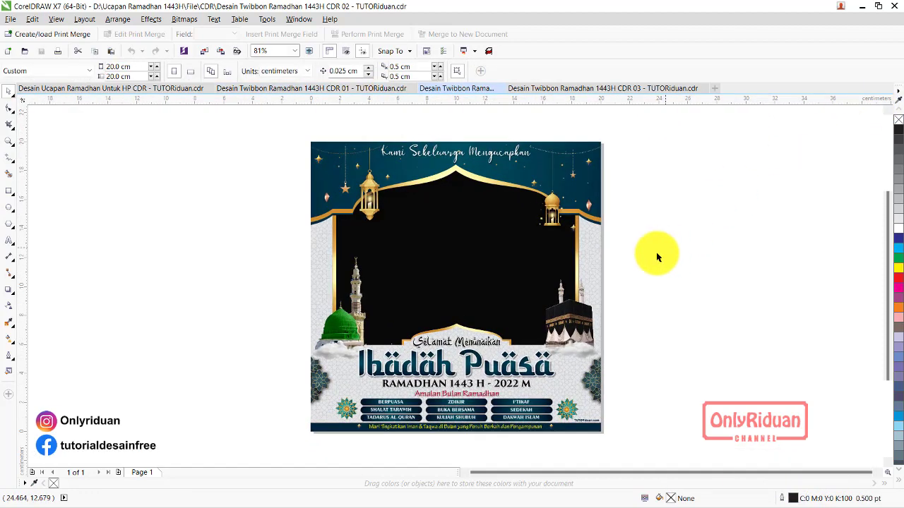
left_click(449, 264)
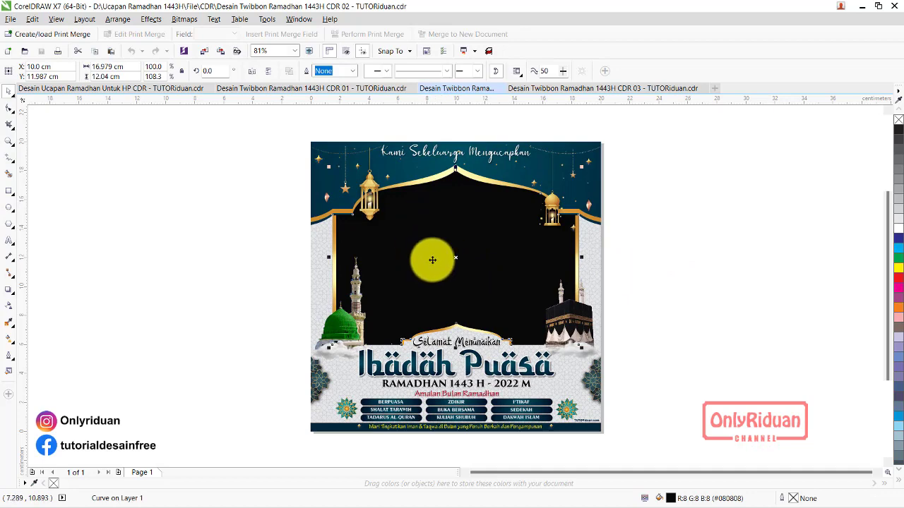
left_click_drag(389, 247, 713, 253)
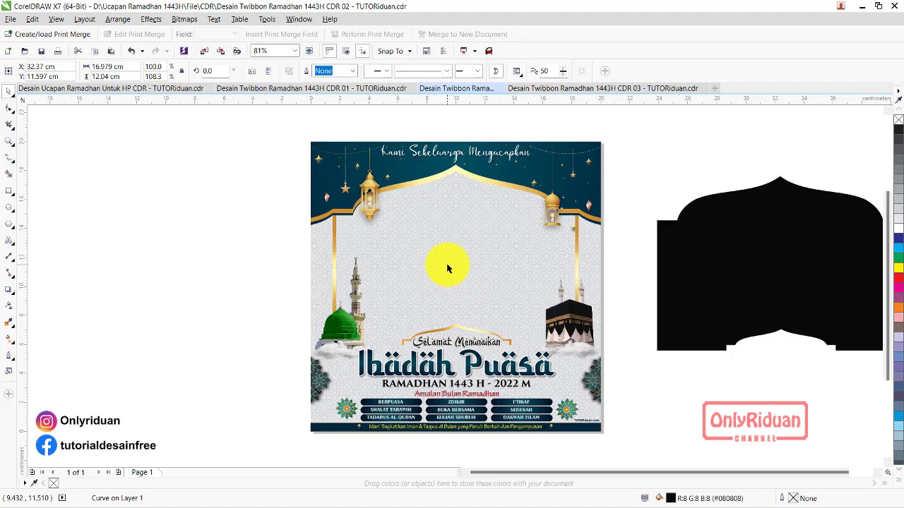
key("ctrl+z")
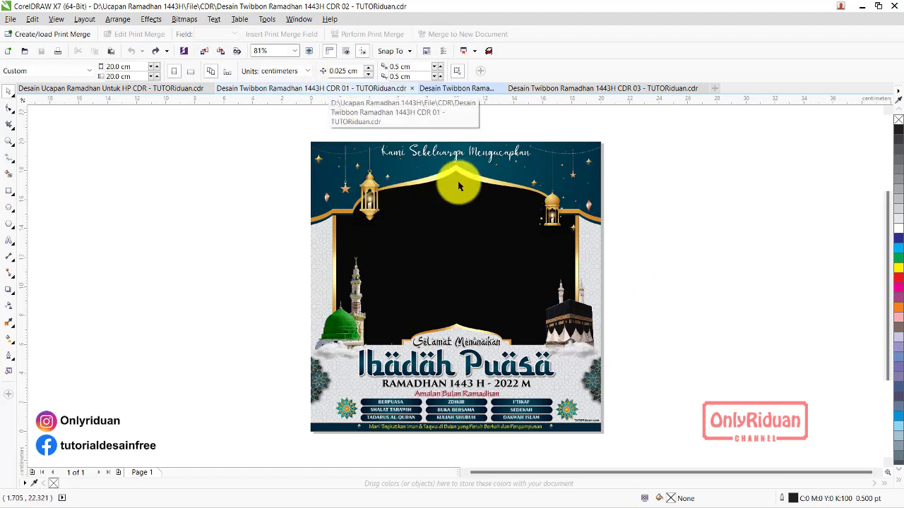
Move the black window shape out to the right beside the frame
left_click(455, 229)
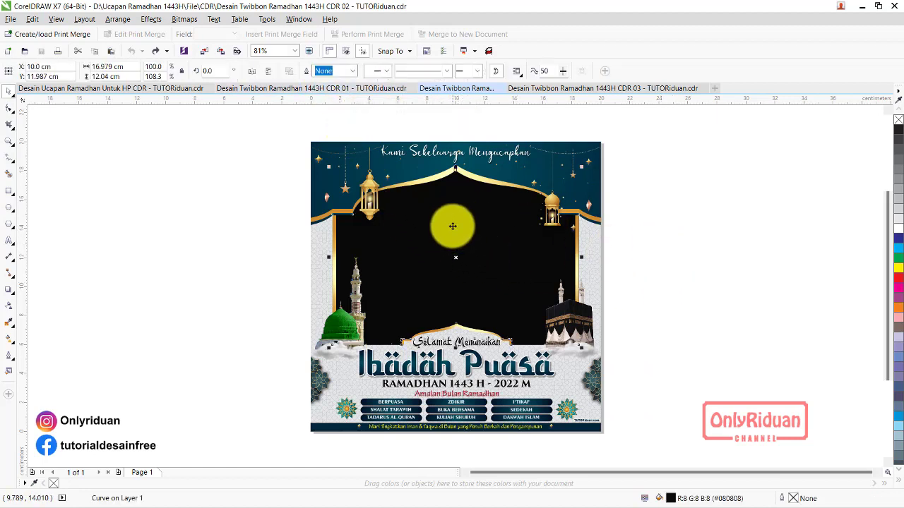
key("shift")
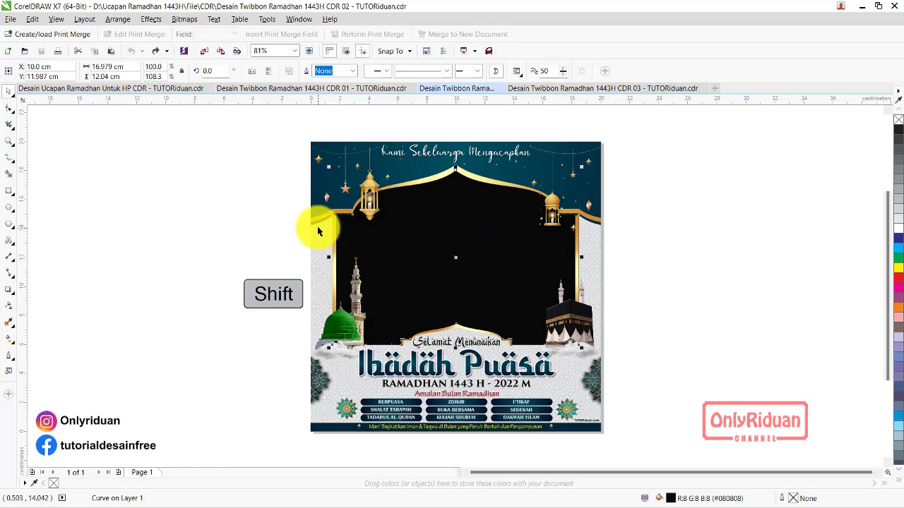
left_click(318, 230, "shift")
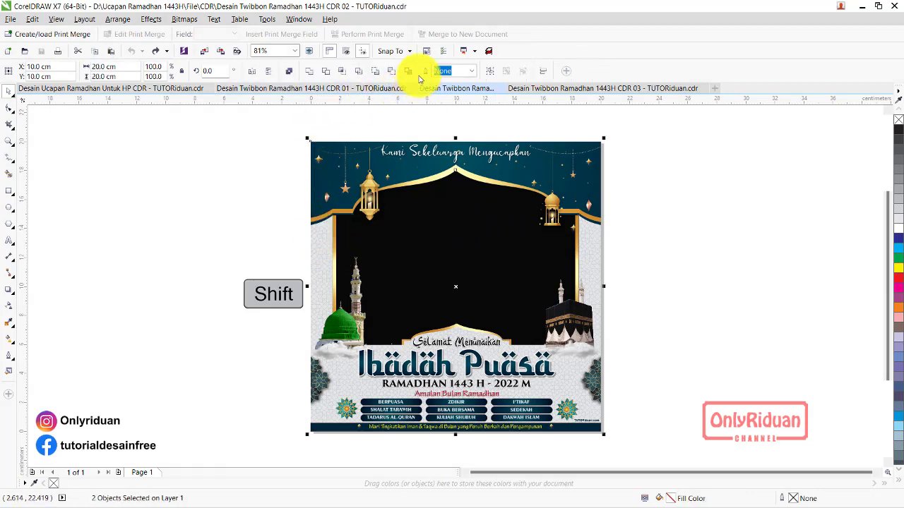
left_click(325, 73)
left_click(170, 210)
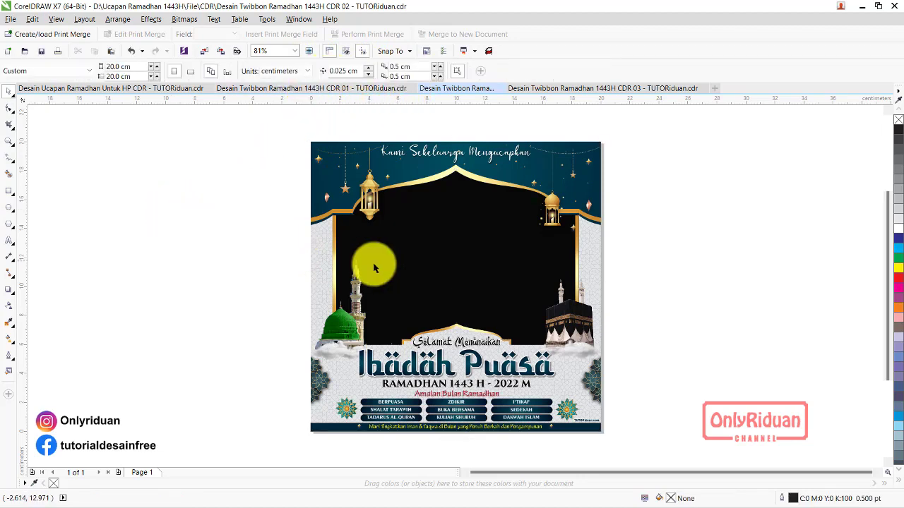
left_click_drag(388, 205, 704, 216)
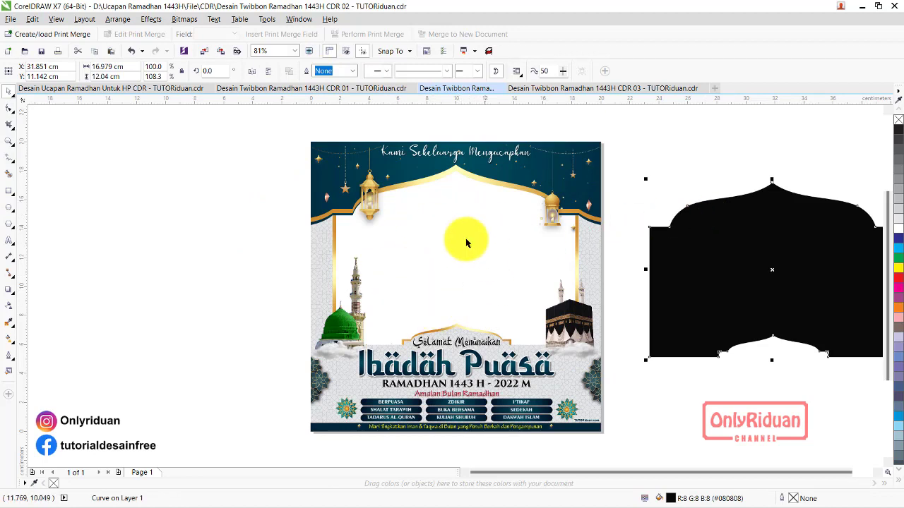
left_click(222, 265)
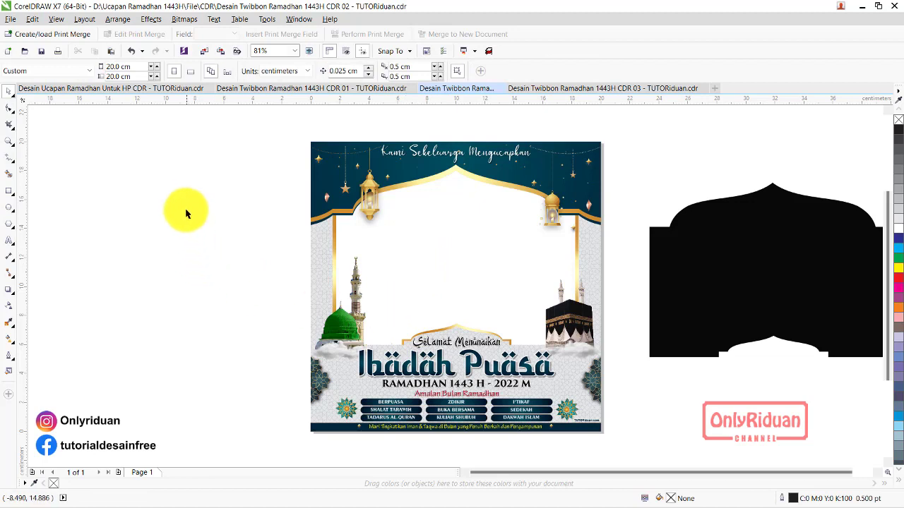
Inspect the greeting and RAMADHAN 1443 H - 2022 M texts, then marquee-select the whole twibbon
left_click(430, 153)
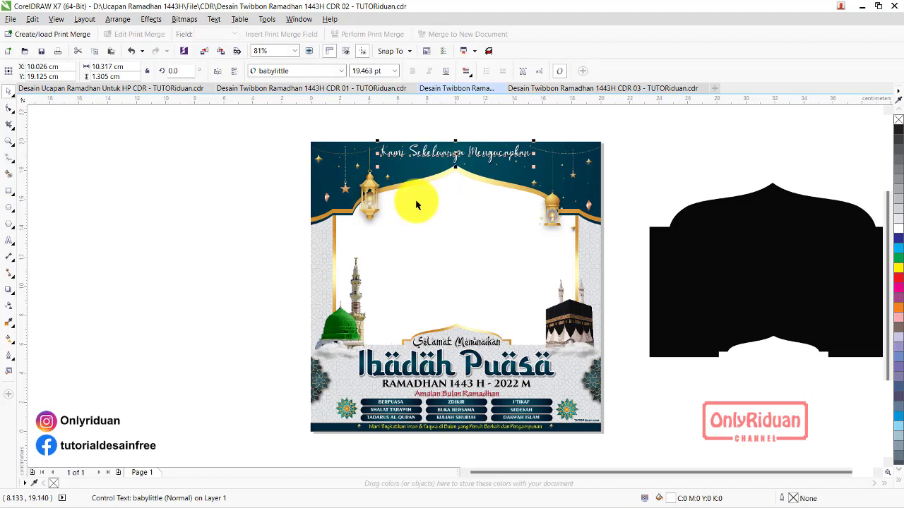
left_click(431, 370)
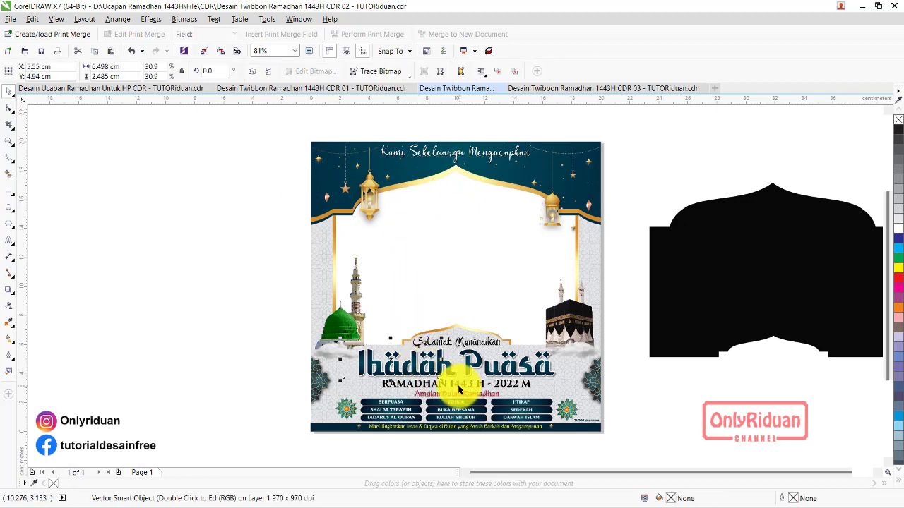
left_click(438, 384)
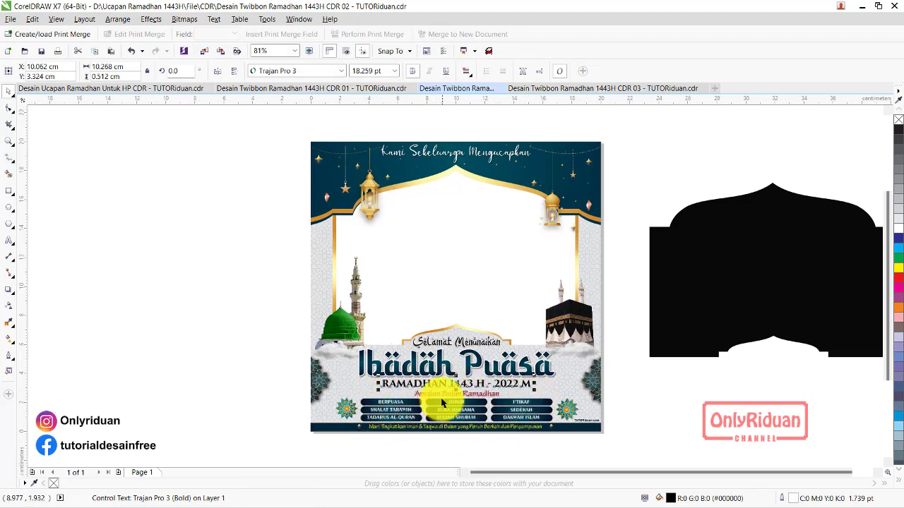
left_click(259, 181)
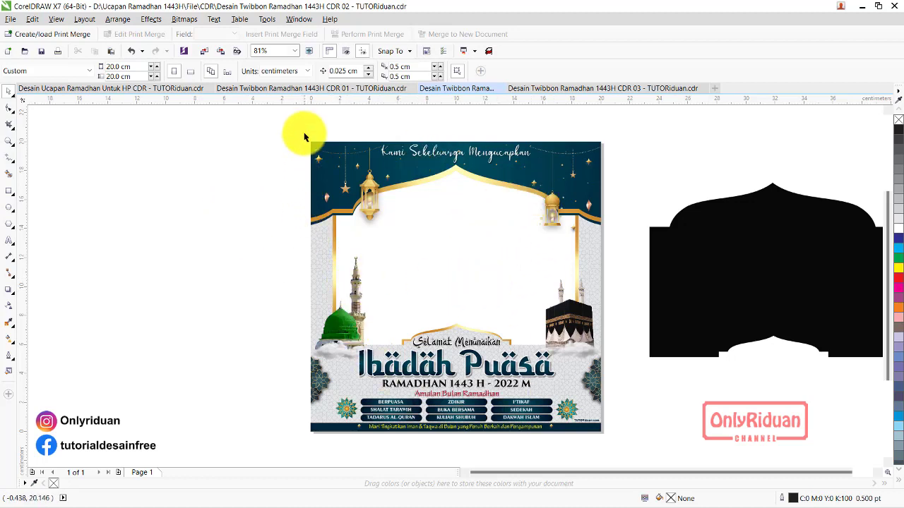
left_click_drag(305, 137, 611, 449)
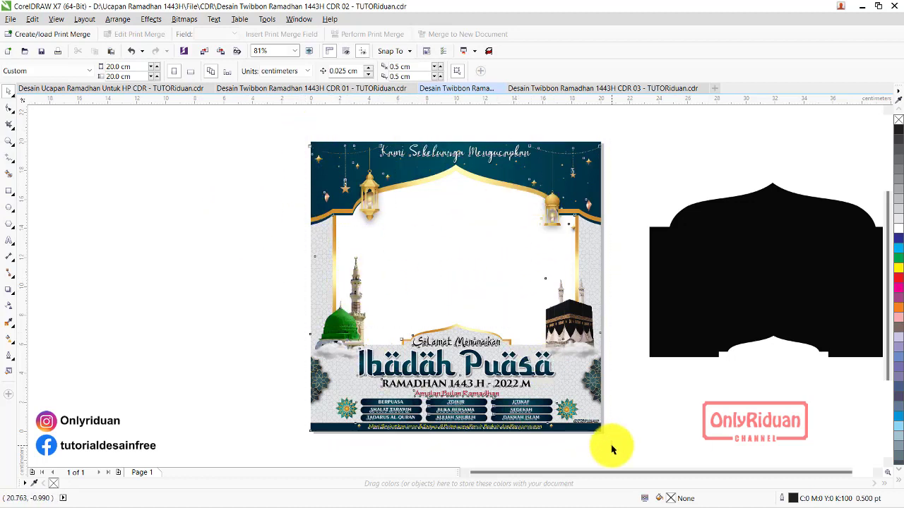
Export the selected CDR 02 twibbon to the PNG folder at resolution 200 with transparency
left_click(14, 20)
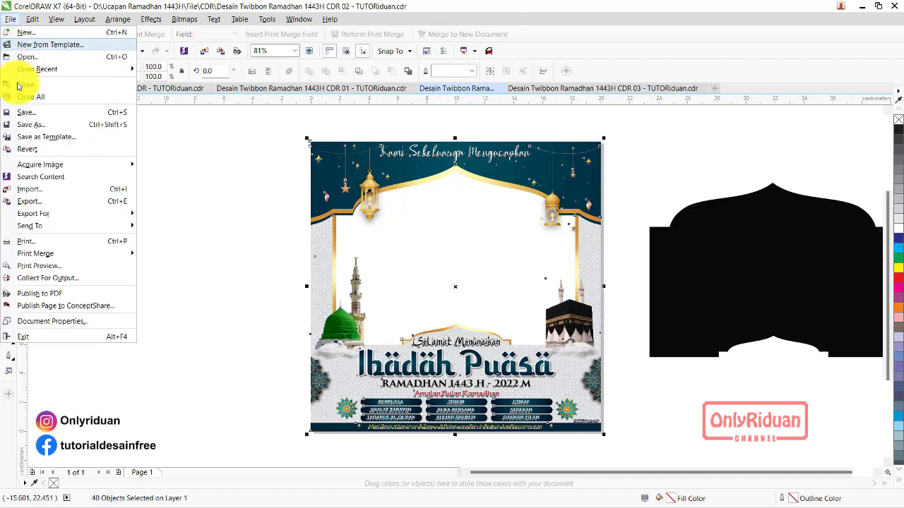
left_click(28, 201)
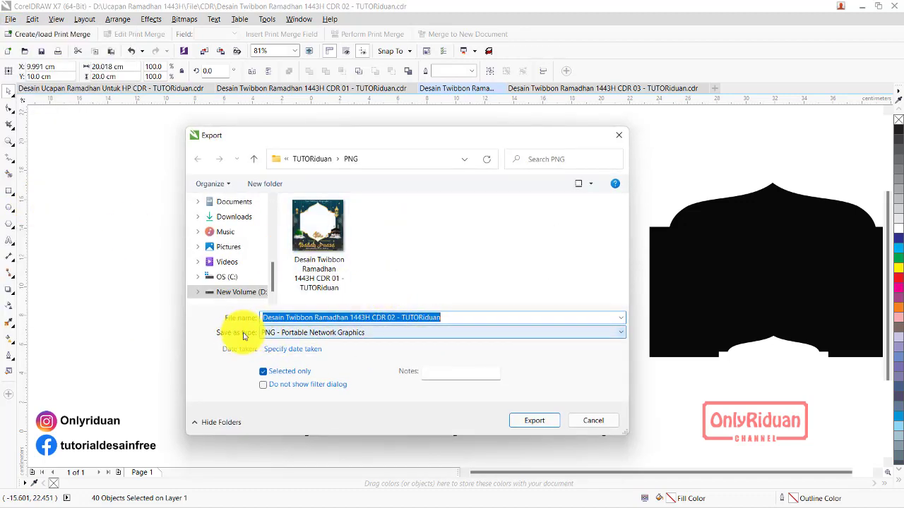
left_click(531, 420)
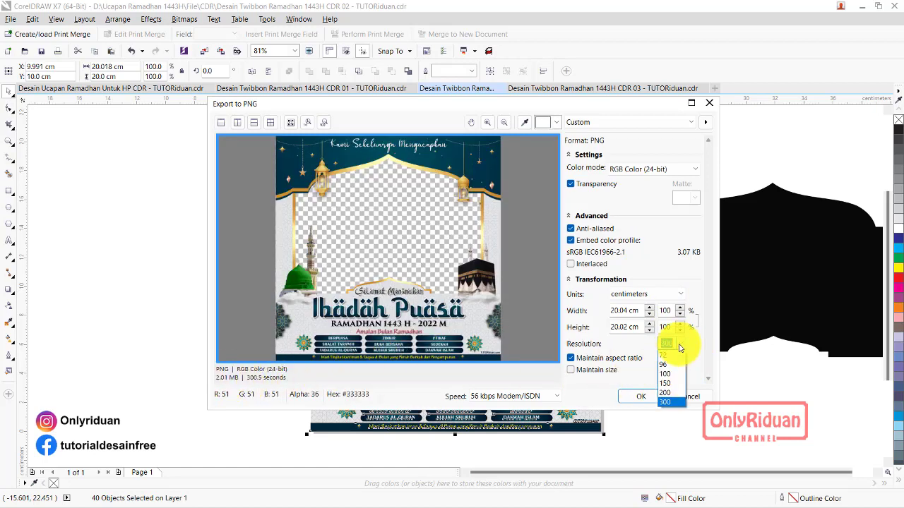
left_click(668, 393)
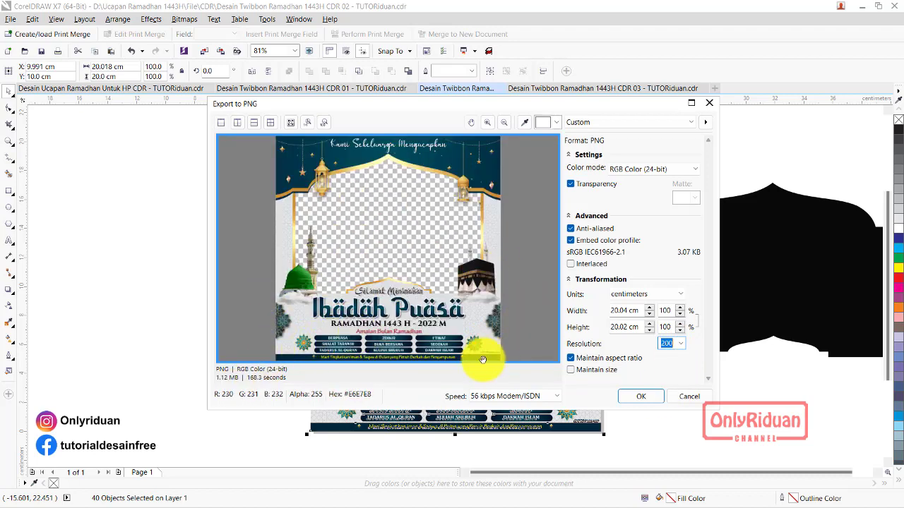
left_click(632, 399)
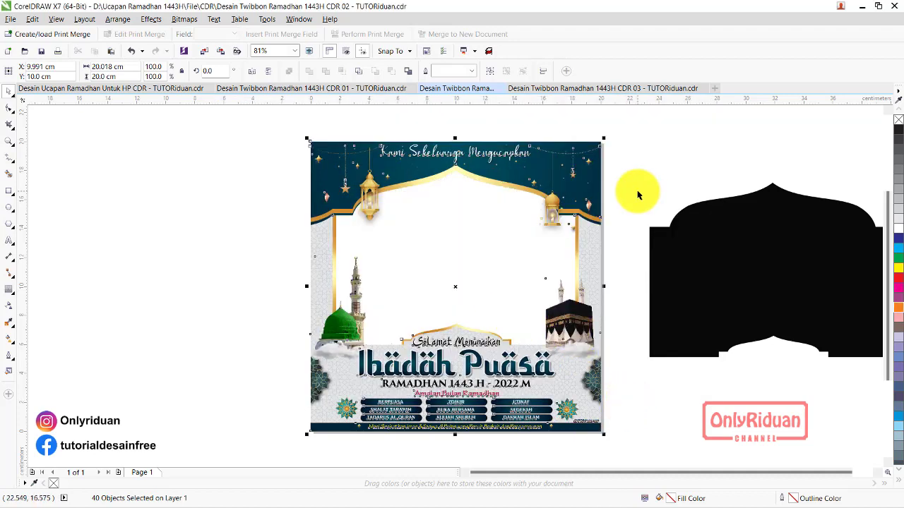
Switch to the CDR 03 design and test-move its black and gold arch shapes
left_click(620, 89)
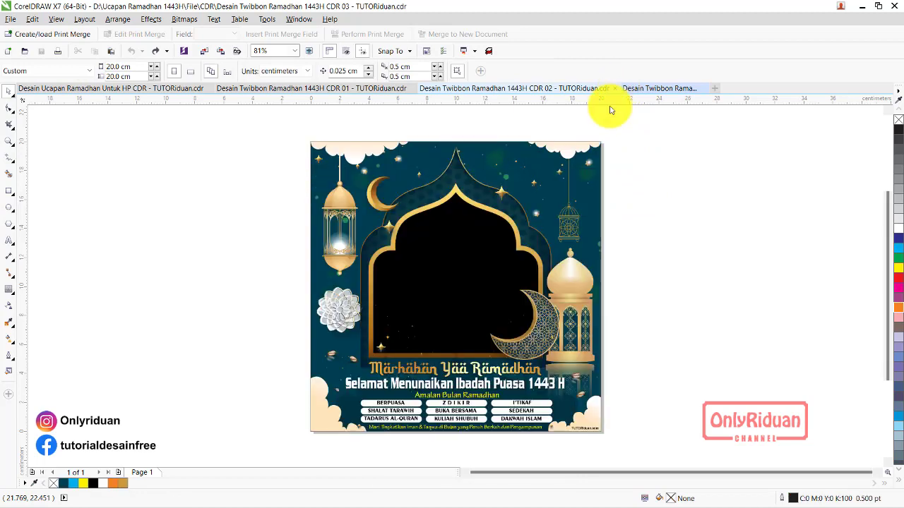
left_click(472, 244)
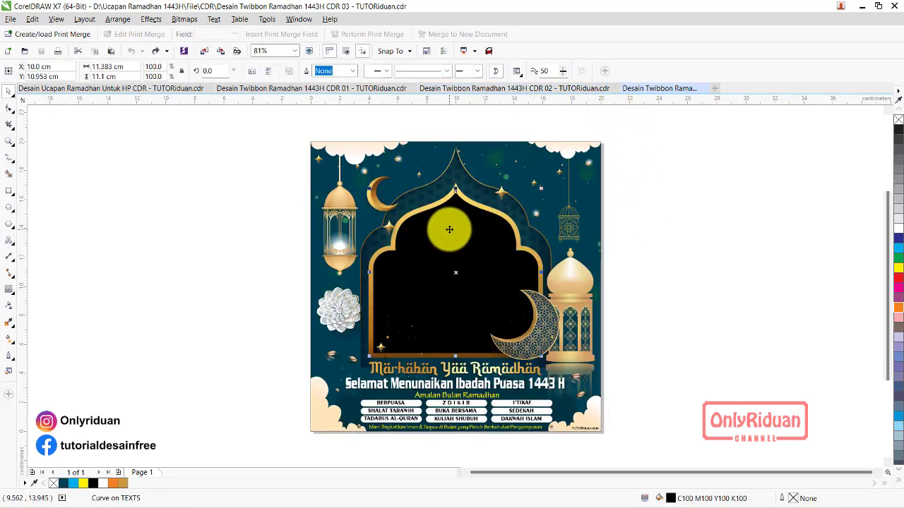
left_click_drag(455, 230, 695, 225)
left_click_drag(466, 239, 303, 273)
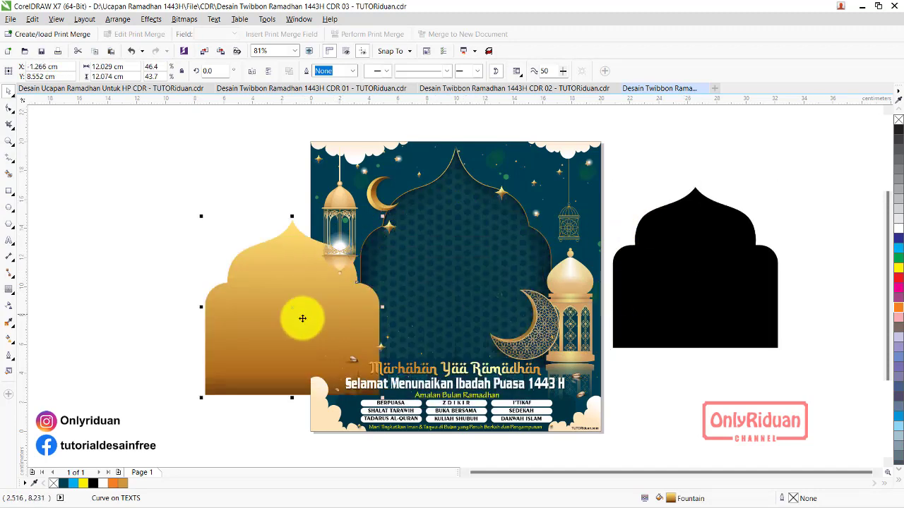
left_click(444, 239)
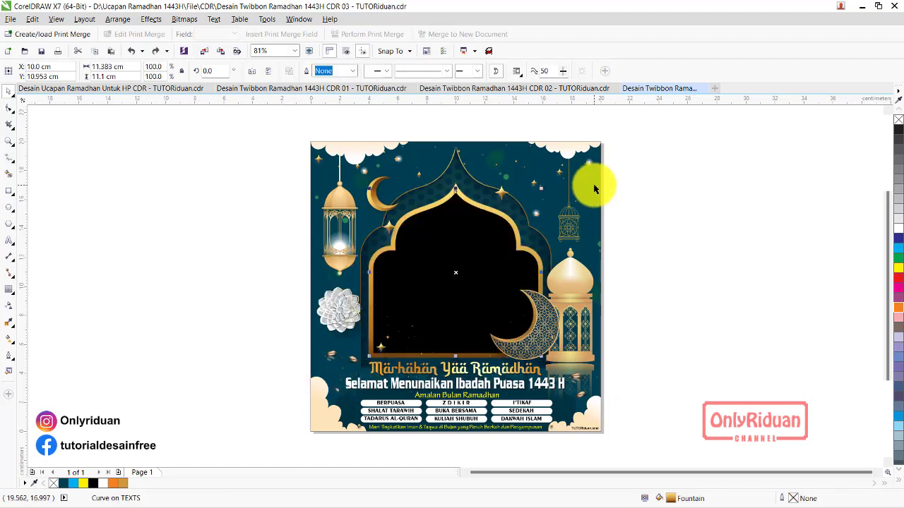
left_click(634, 229)
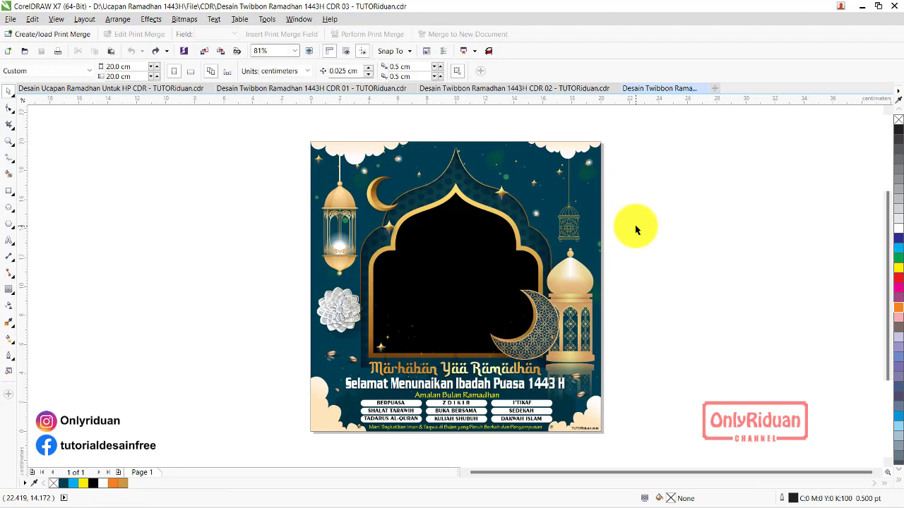
Select the black arch and gold arch frame, trying a move that gets undone
left_click(446, 198)
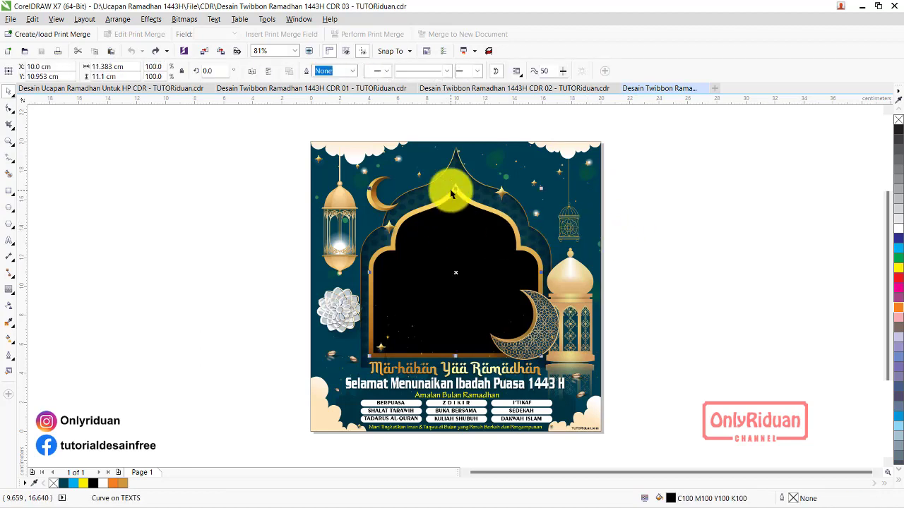
scroll(456, 189, "up", 2)
scroll(452, 192, "up", 2)
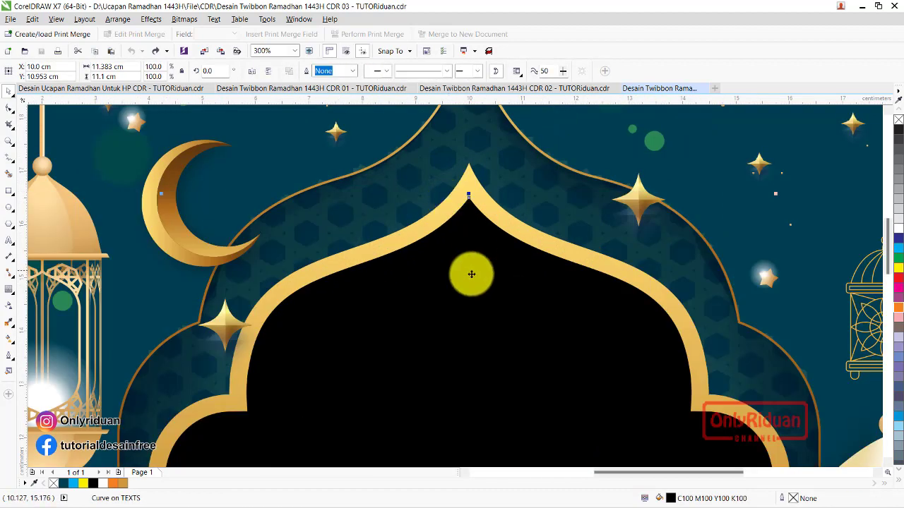
left_click(469, 178, "shift")
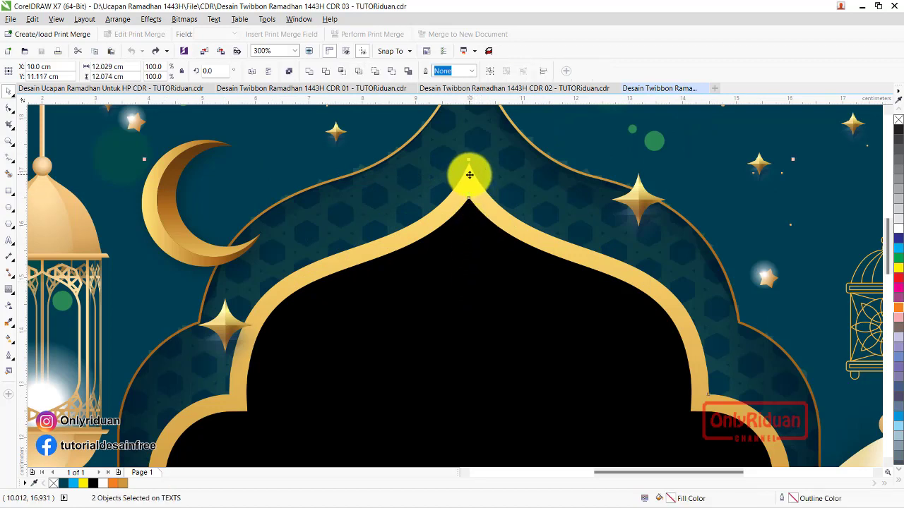
left_click(339, 146)
scroll(339, 146, "down", 2)
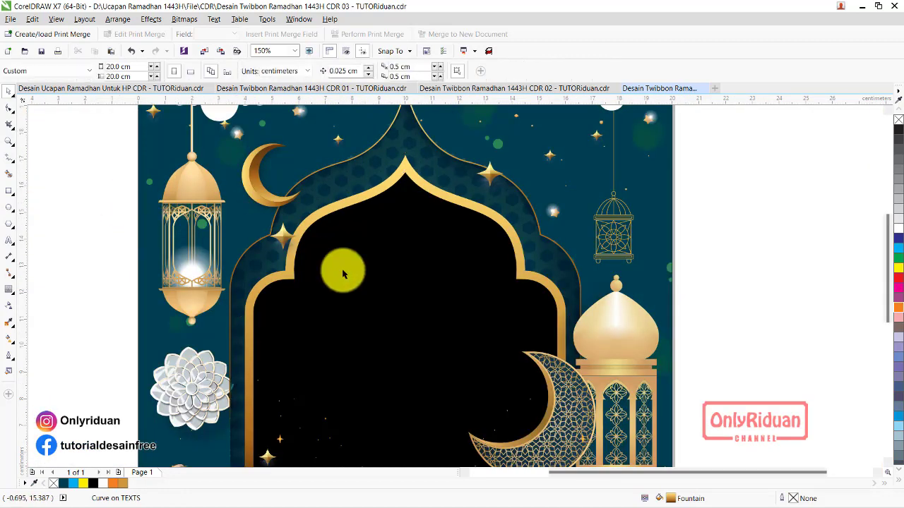
left_click_drag(343, 272, 605, 254)
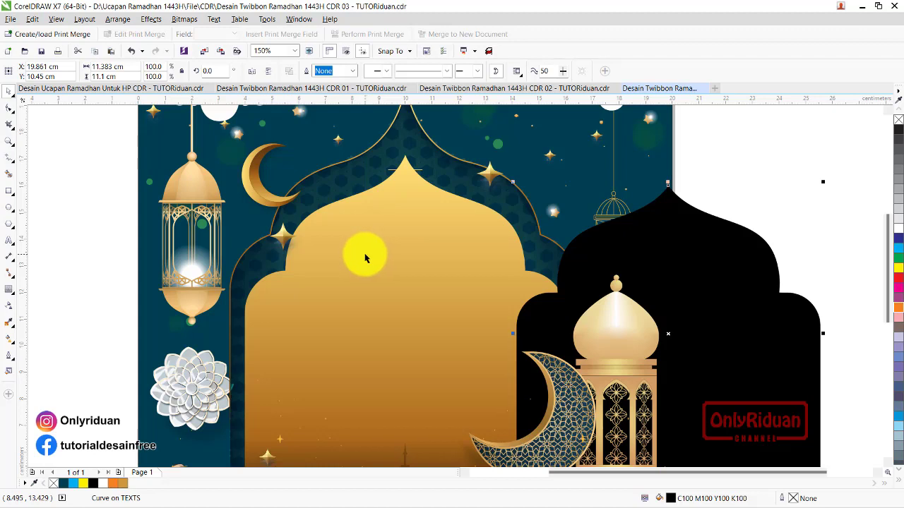
key("ctrl+z")
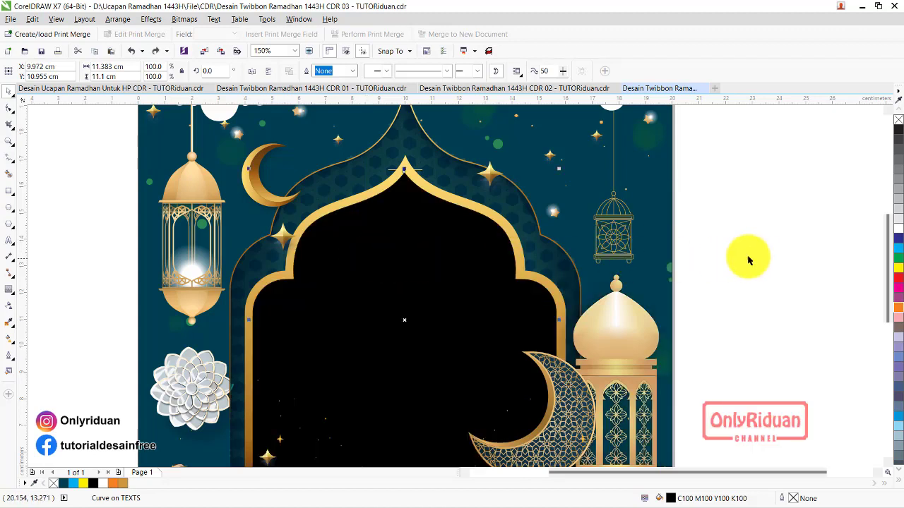
Delete the gold arch frame, leaving only the black arch selected
left_click(747, 255)
left_click(406, 165)
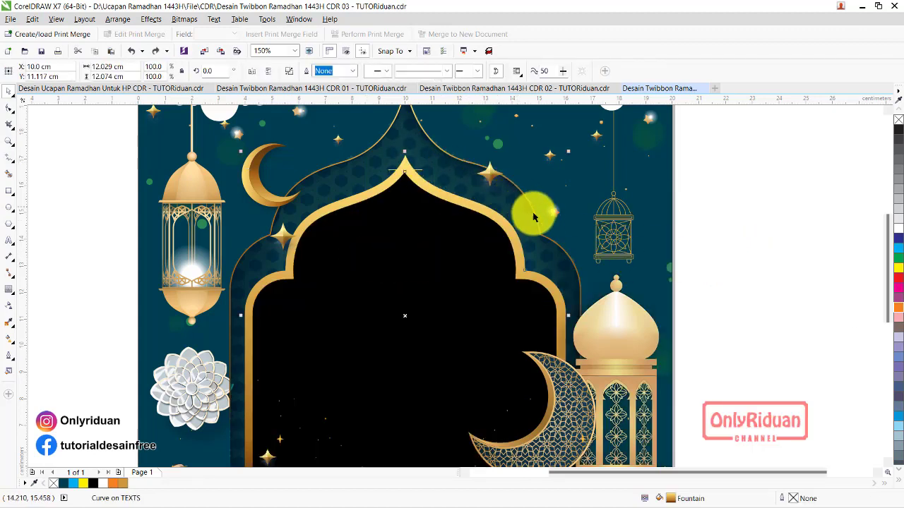
key("Delete")
left_click(378, 275)
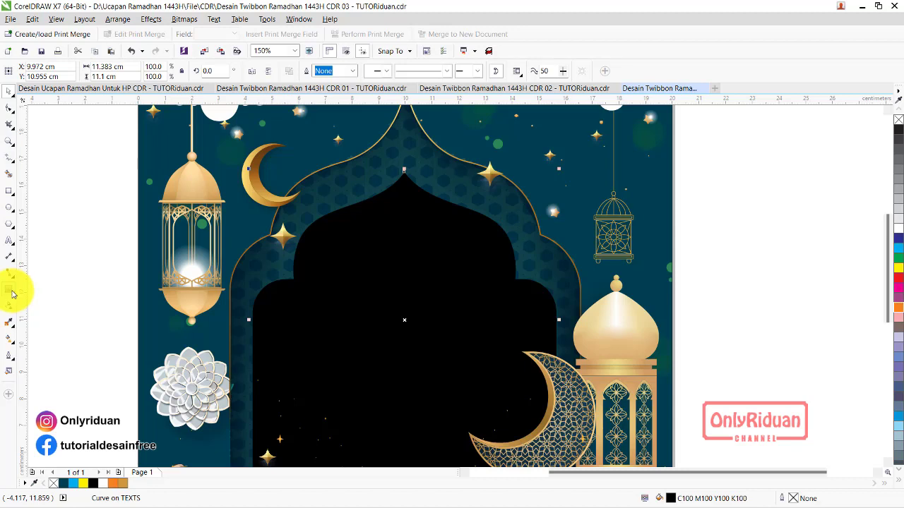
Add an outside contour to the black arch and break it apart with Ctrl+K
left_click(32, 303)
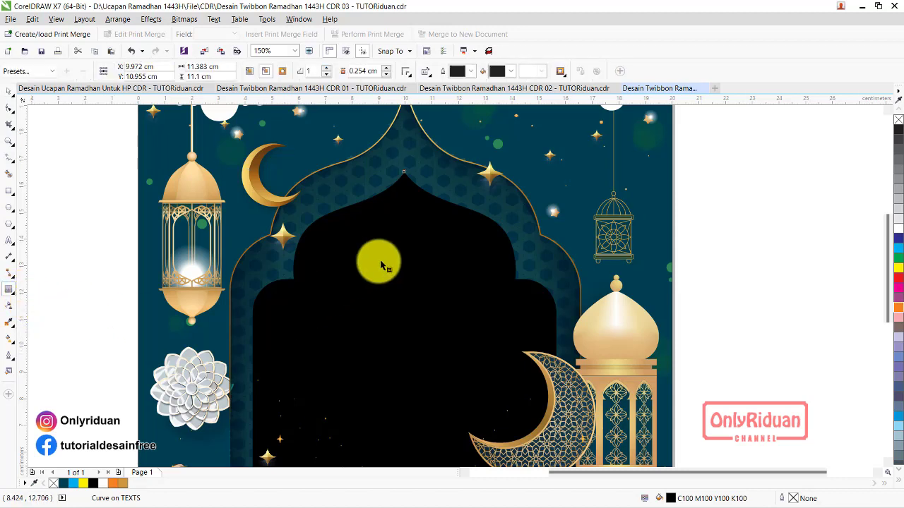
left_click_drag(417, 195, 439, 163)
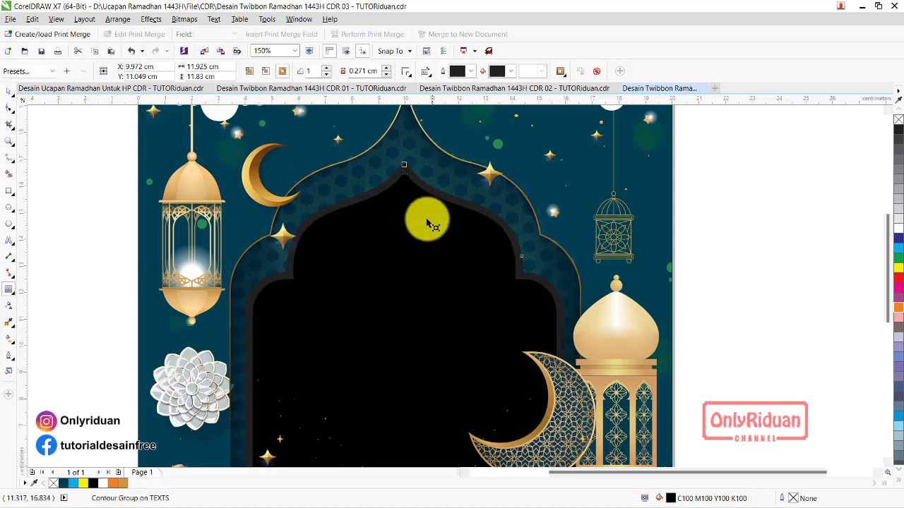
key("ctrl+k")
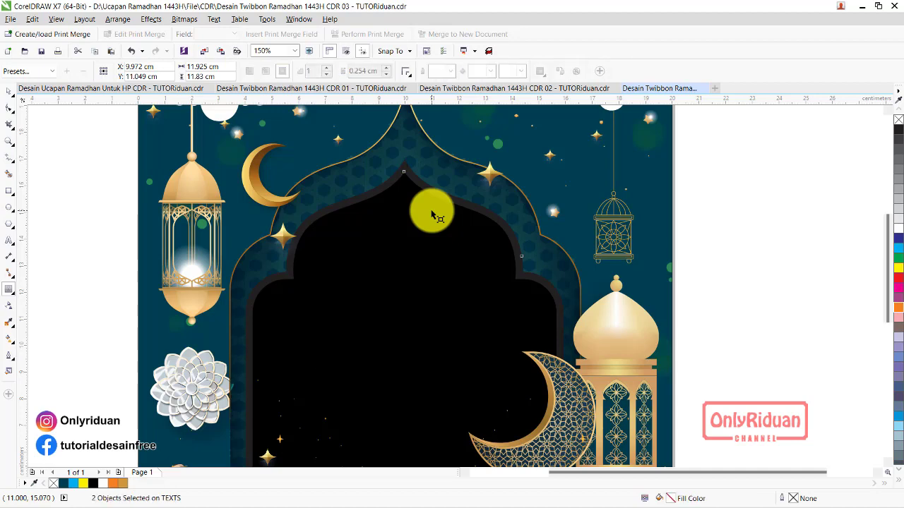
left_click(70, 173)
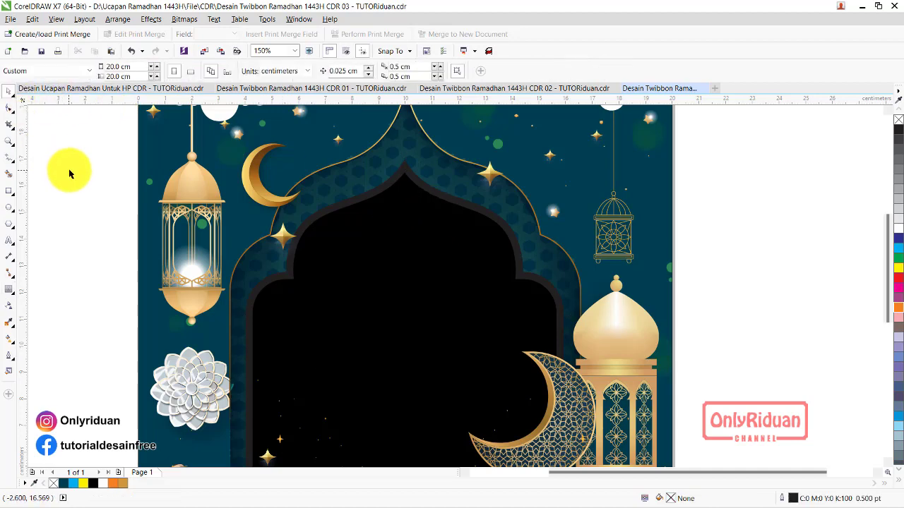
left_click_drag(384, 207, 408, 229)
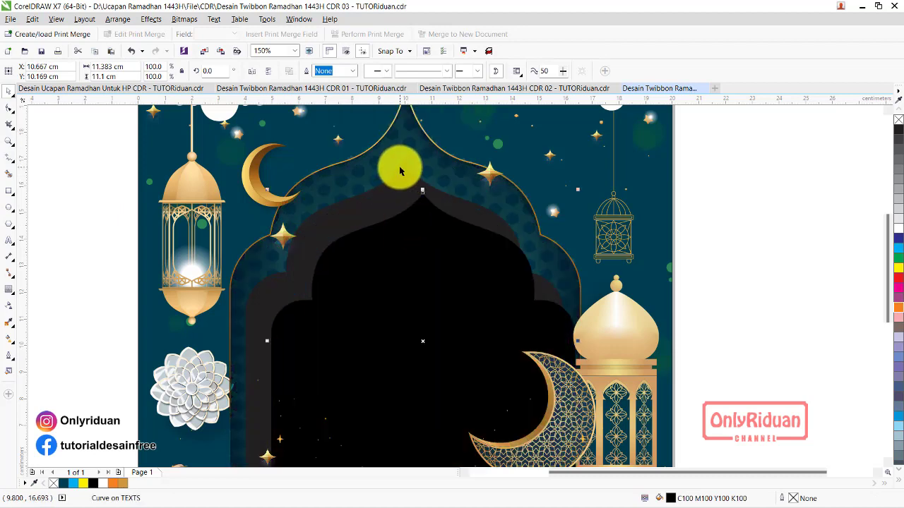
key("ctrl+z")
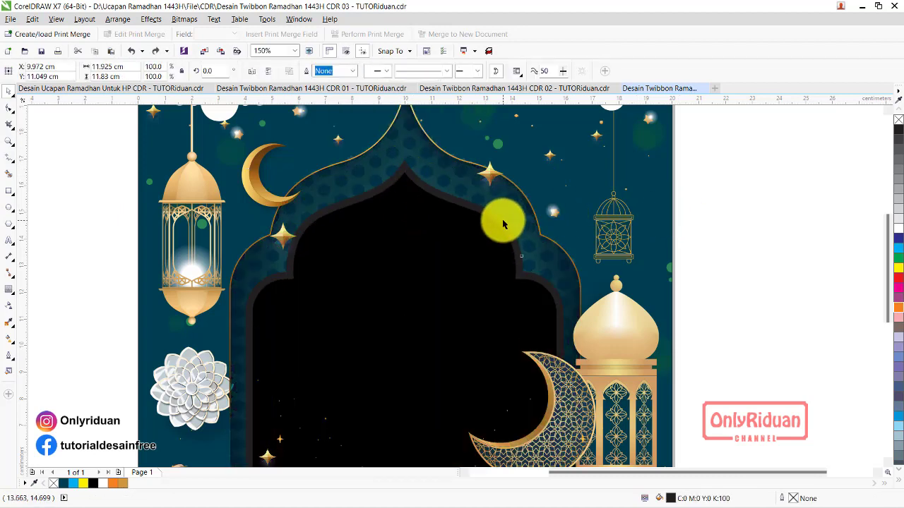
left_click(503, 225)
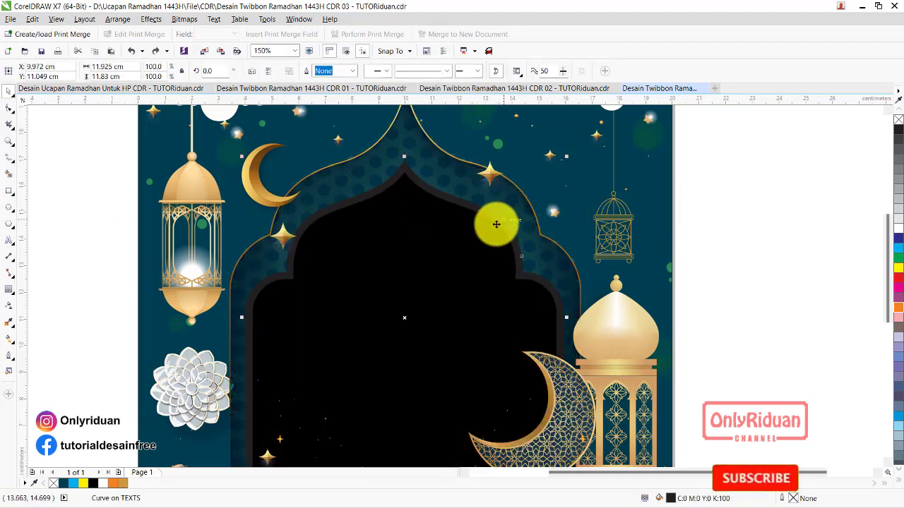
Give the arch a gold outline and test moving the arch curve off to the right
right_click(124, 483)
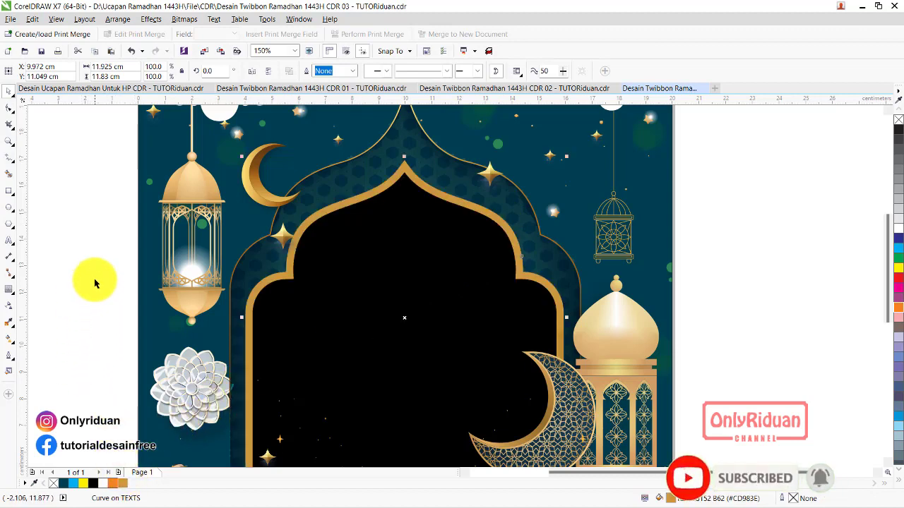
left_click(109, 254)
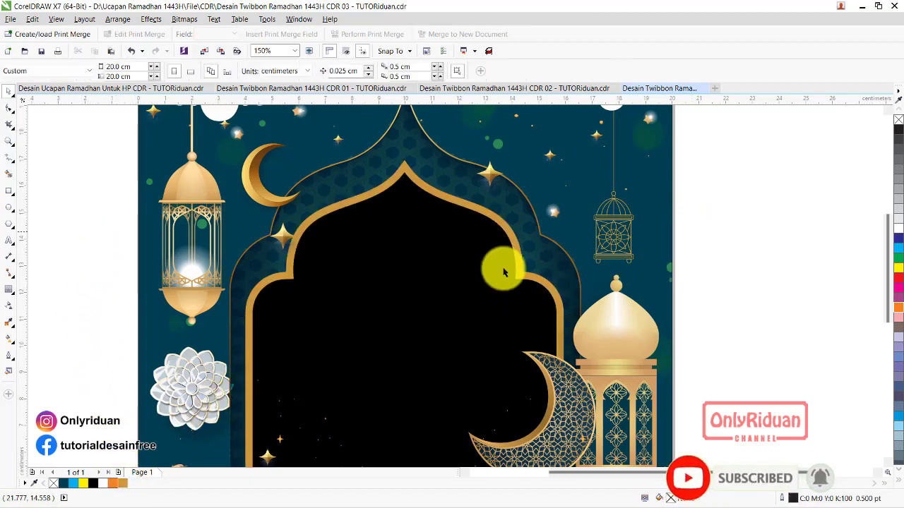
left_click(433, 257)
left_click(675, 227)
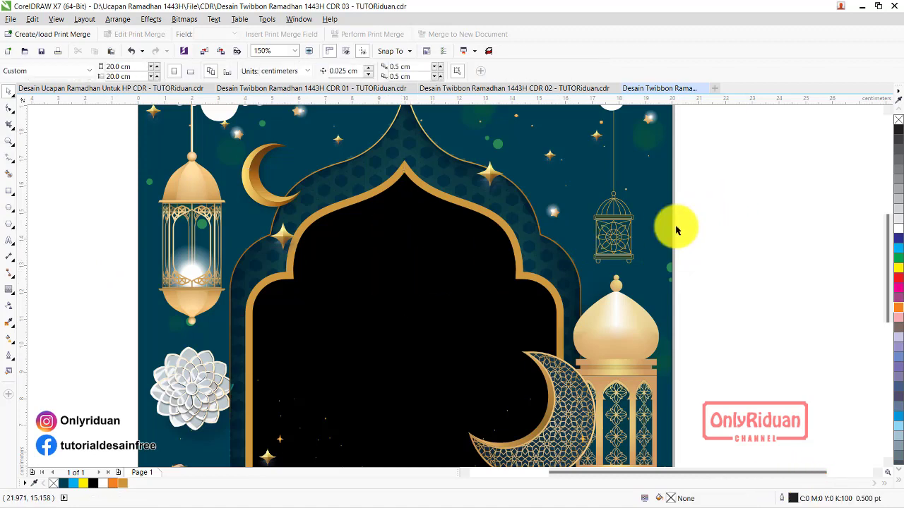
left_click(397, 244)
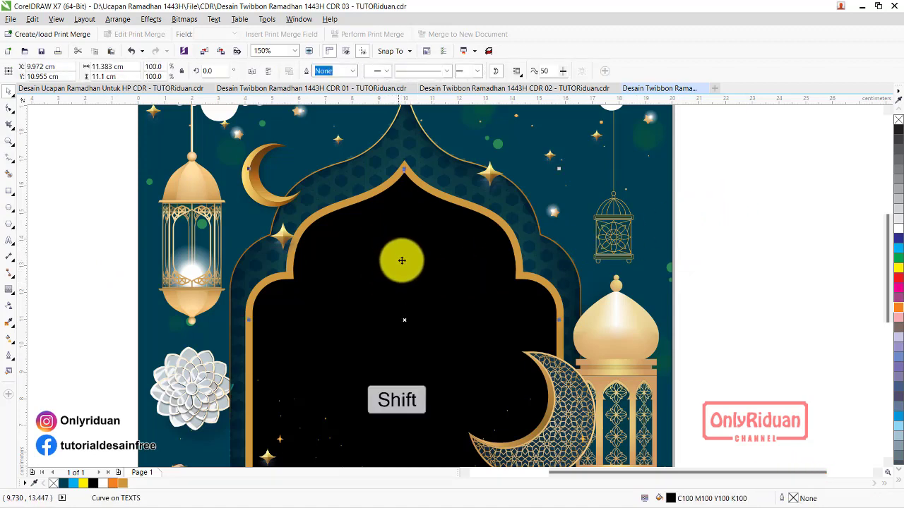
left_click(413, 178, "shift")
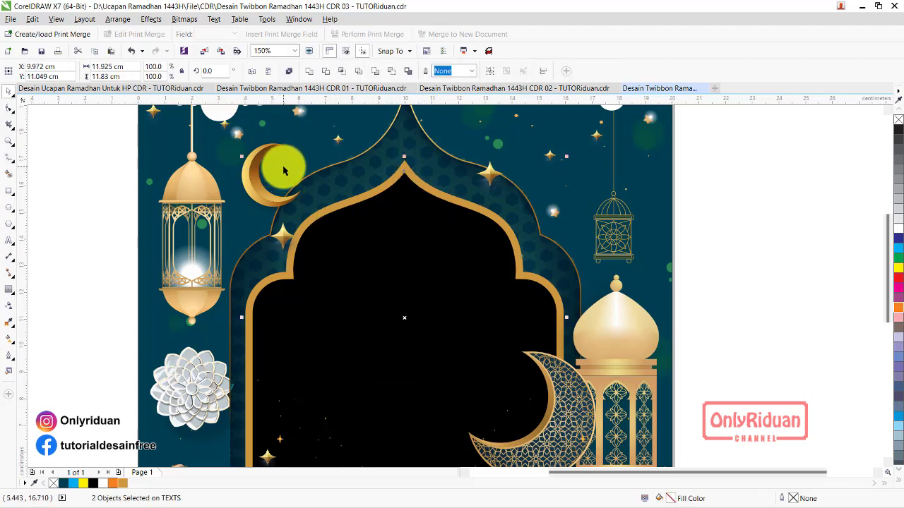
left_click(311, 71)
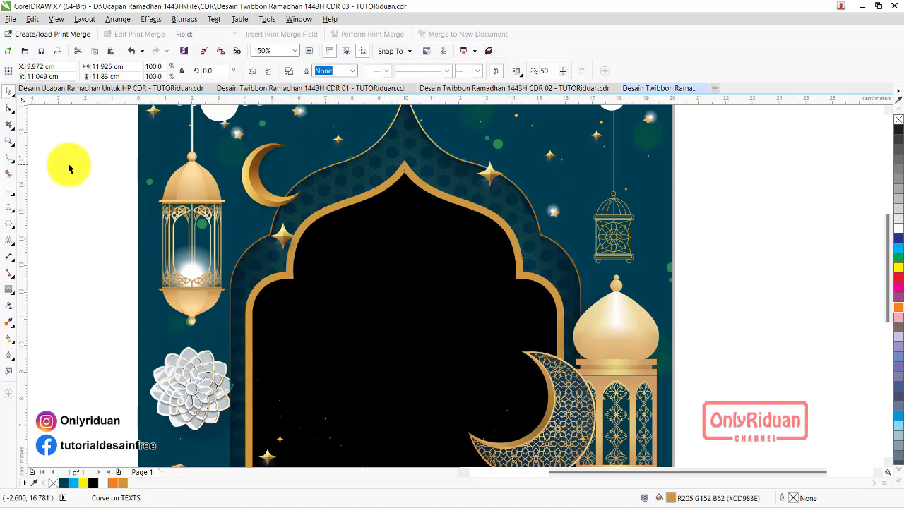
left_click_drag(373, 243, 707, 245)
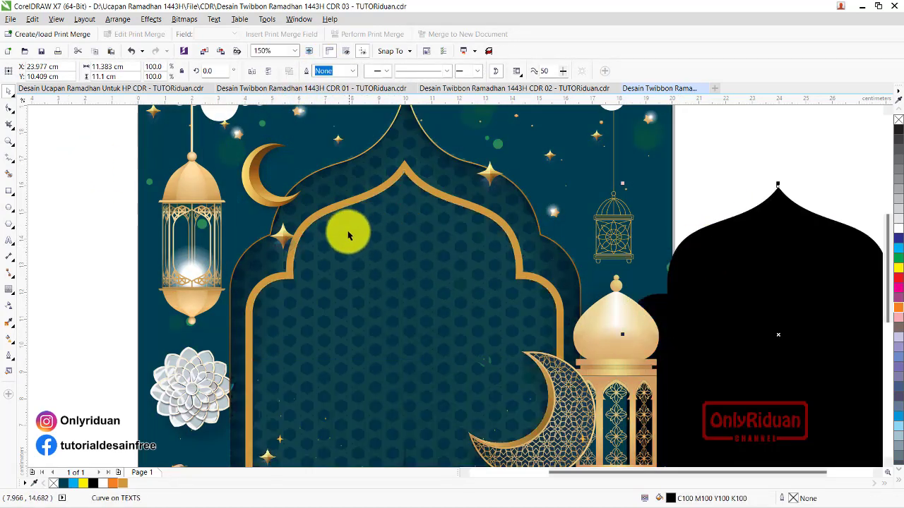
left_click(352, 233)
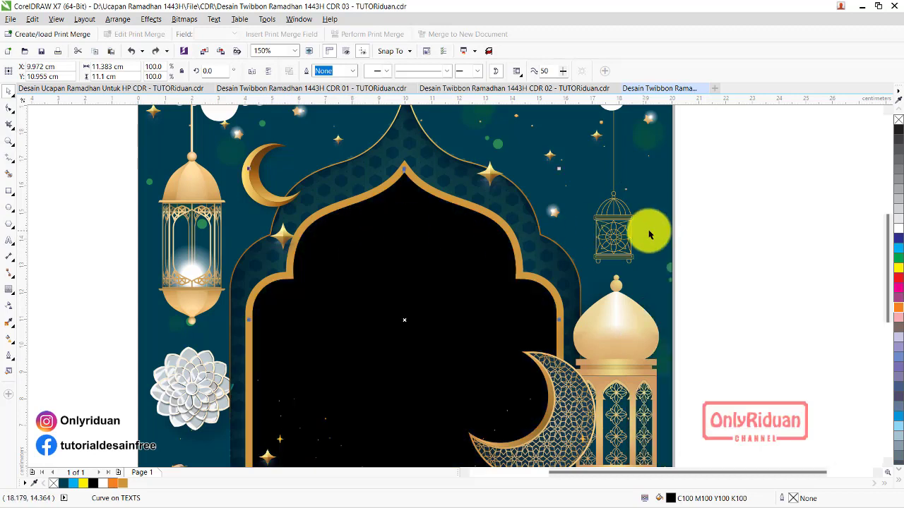
Trim the artwork with the black arch shape and drag the arch off to the right
left_click(395, 233)
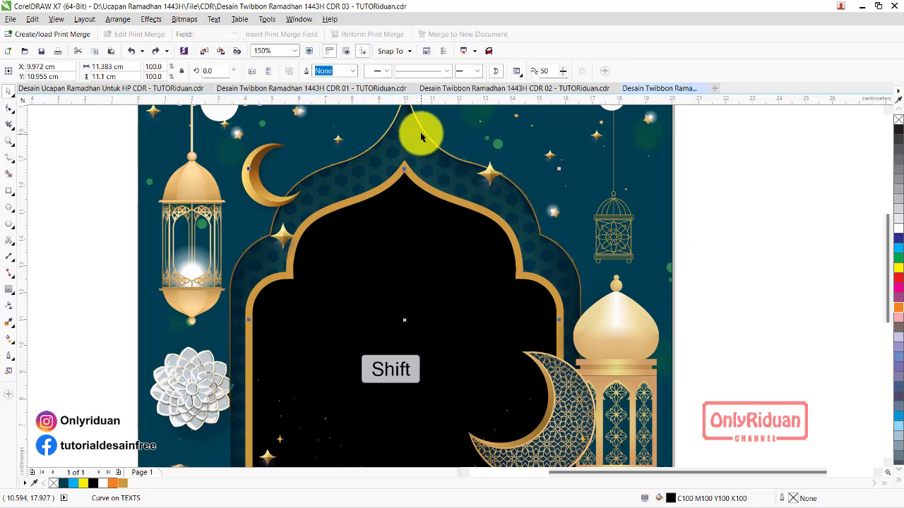
left_click(421, 129, "shift")
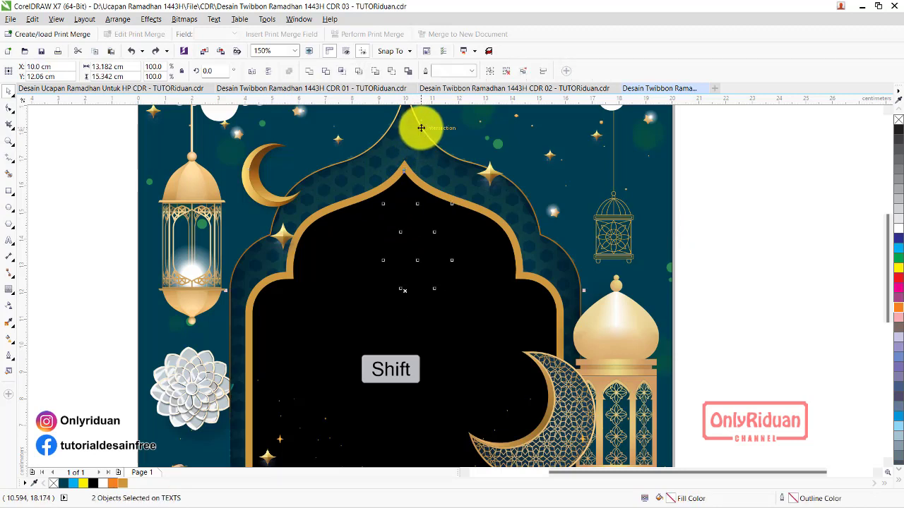
left_click(327, 72)
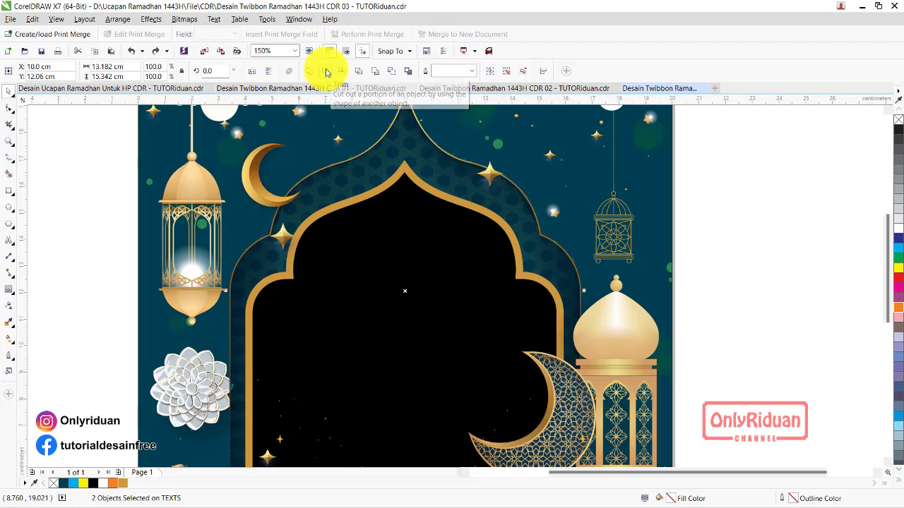
left_click(344, 155)
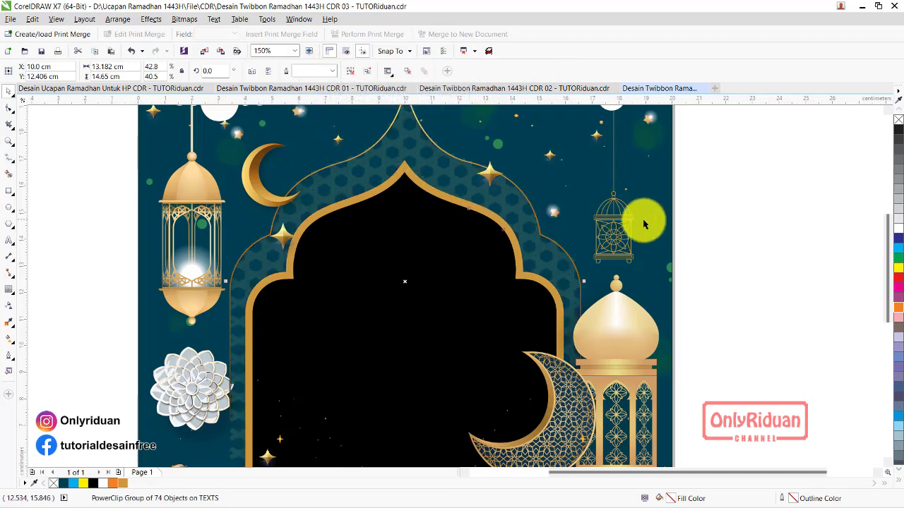
left_click(708, 210)
left_click_drag(384, 225, 663, 233)
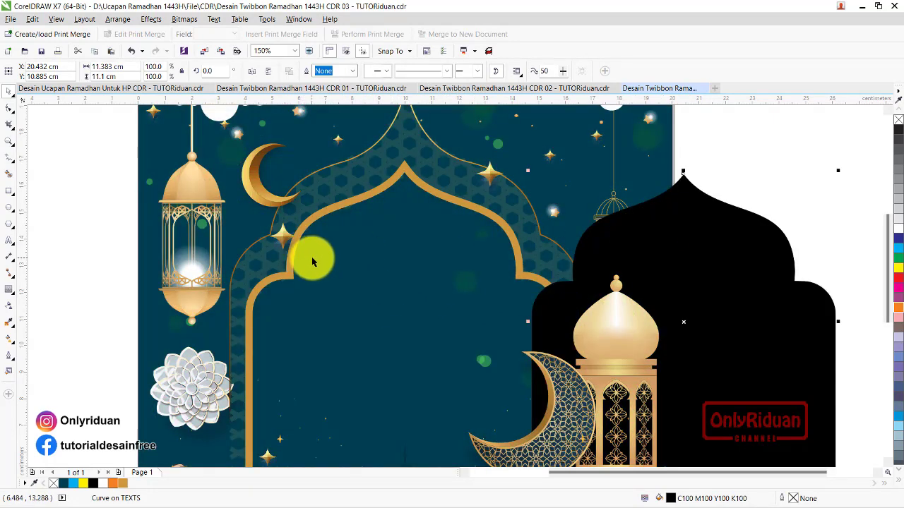
Redo the trim of the background artwork with the black arch shape
key("ctrl+z")
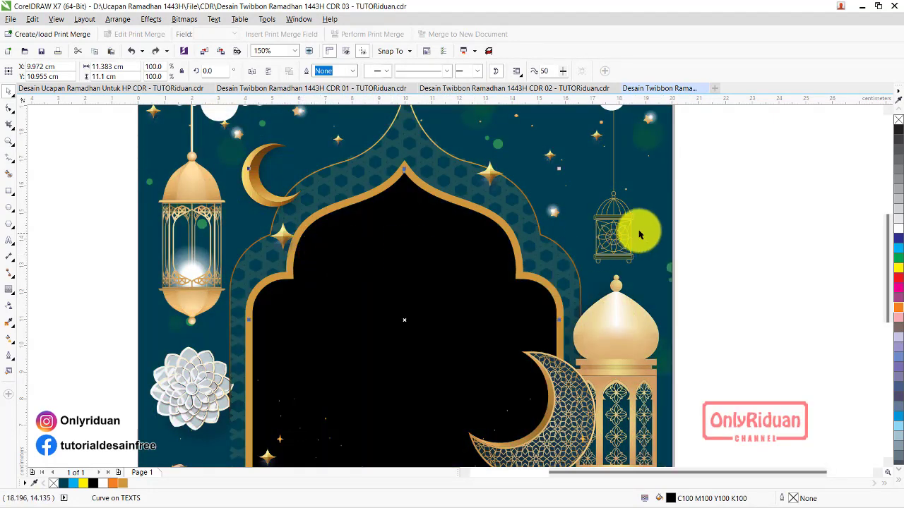
left_click(691, 214)
left_click(417, 236, "shift")
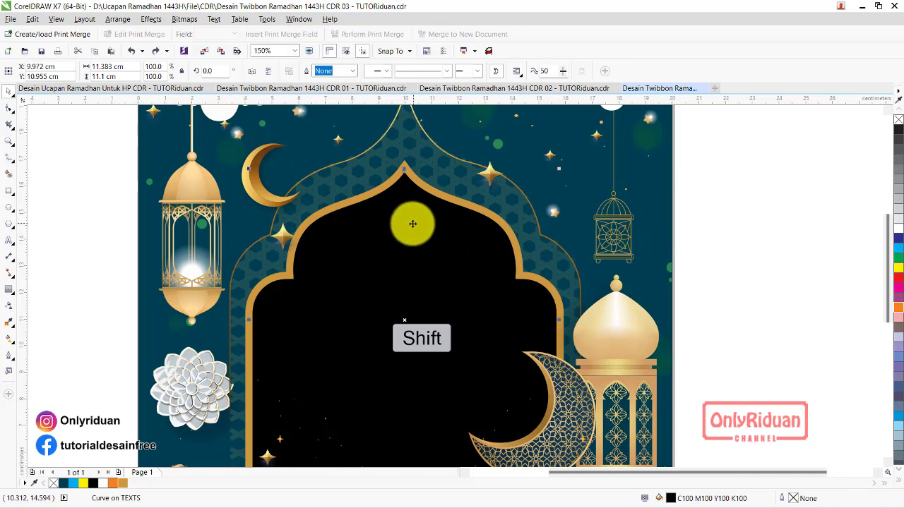
left_click(657, 170, "shift")
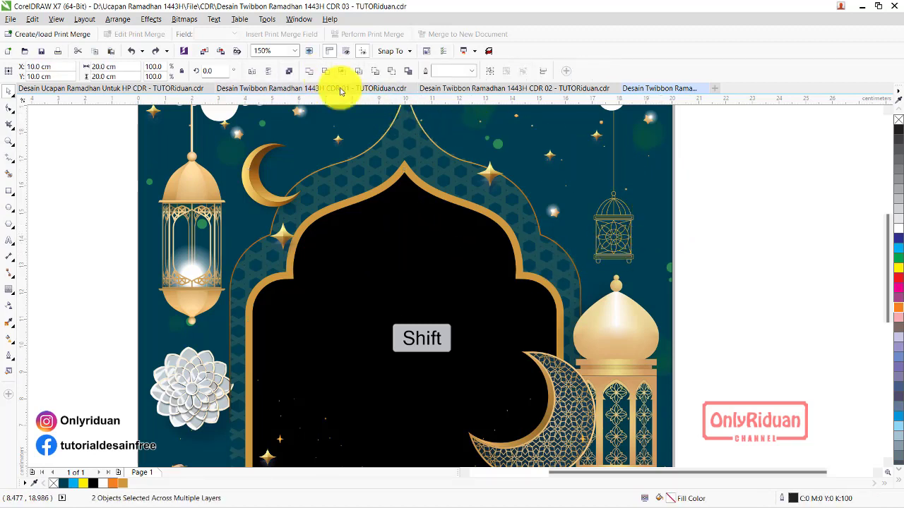
left_click(460, 246)
left_click_drag(363, 228, 740, 210)
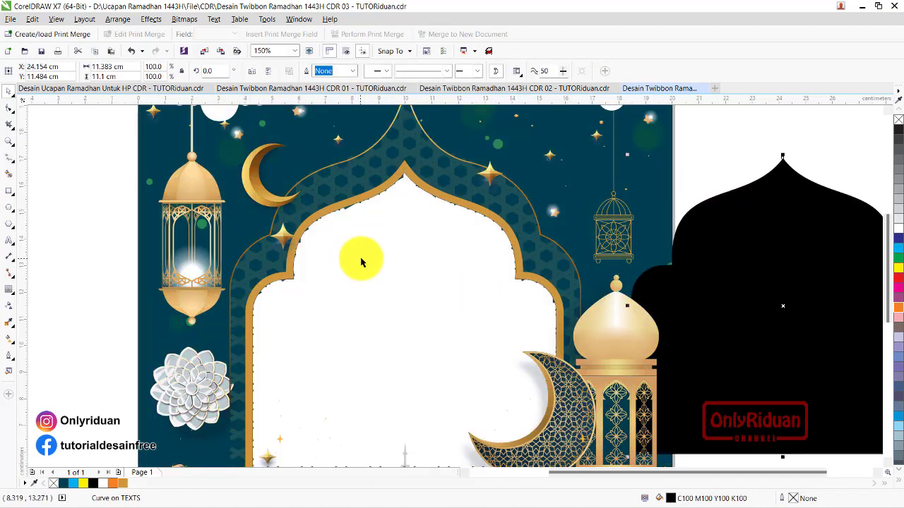
key("ctrl+z")
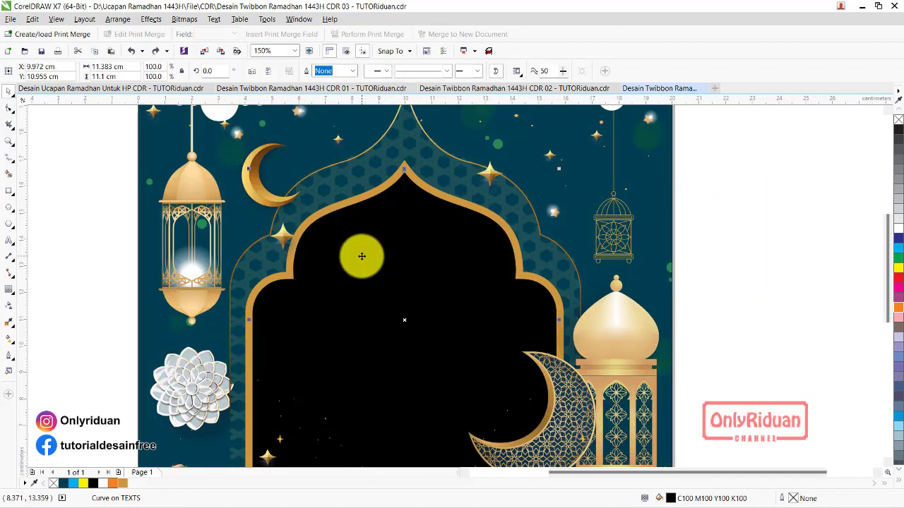
Zoom out, set the black arch beside the page and marquee-select the artwork
key("F3")
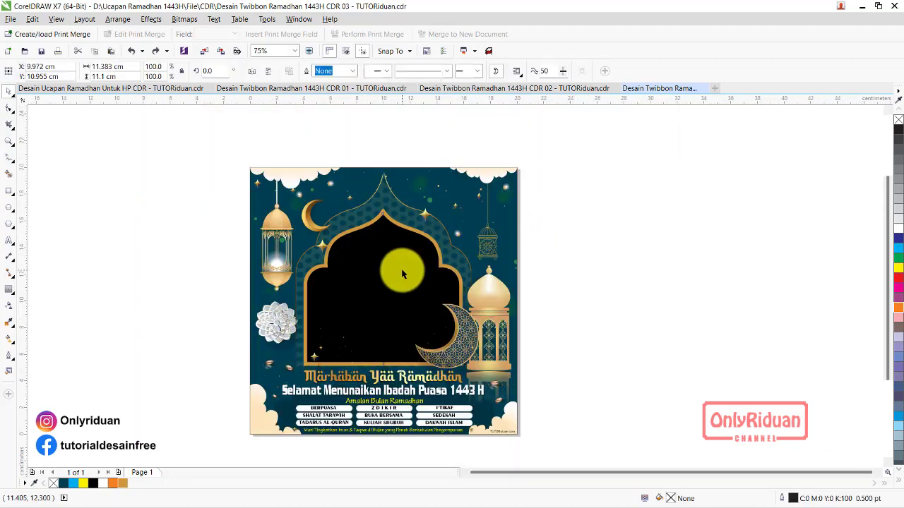
left_click_drag(385, 264, 616, 264)
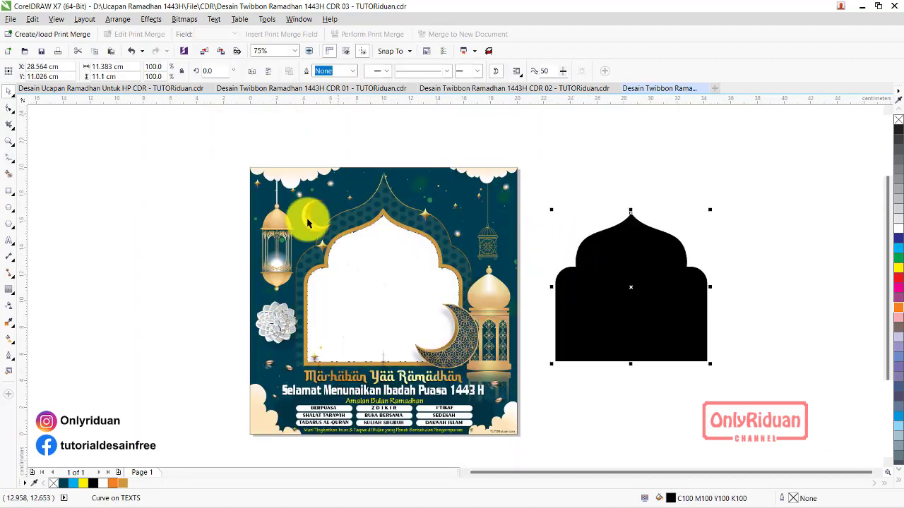
left_click_drag(232, 154, 528, 444)
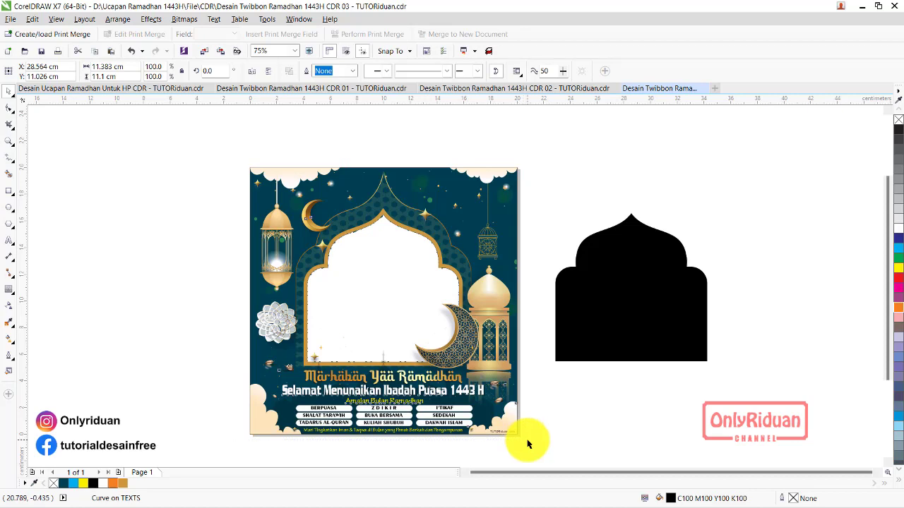
Export the selected CDR 03 artwork as a transparent PNG under its suggested name
left_click(11, 19)
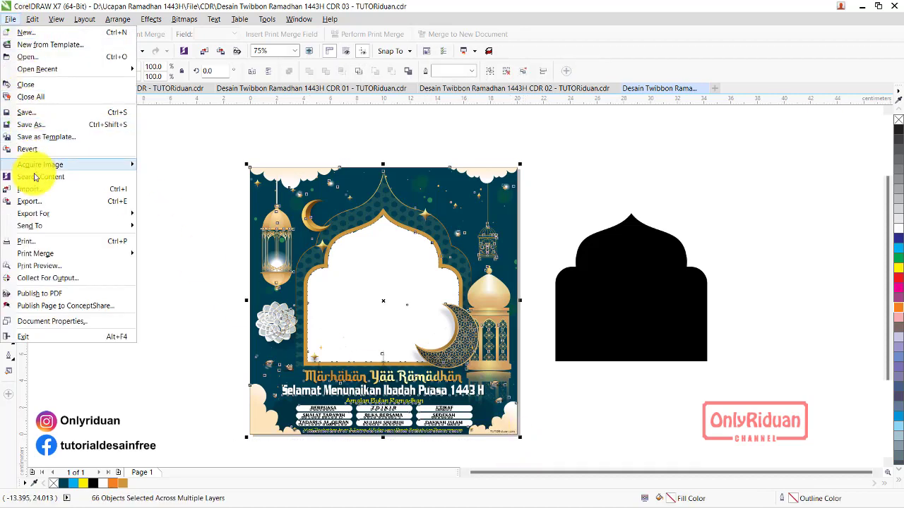
left_click(36, 201)
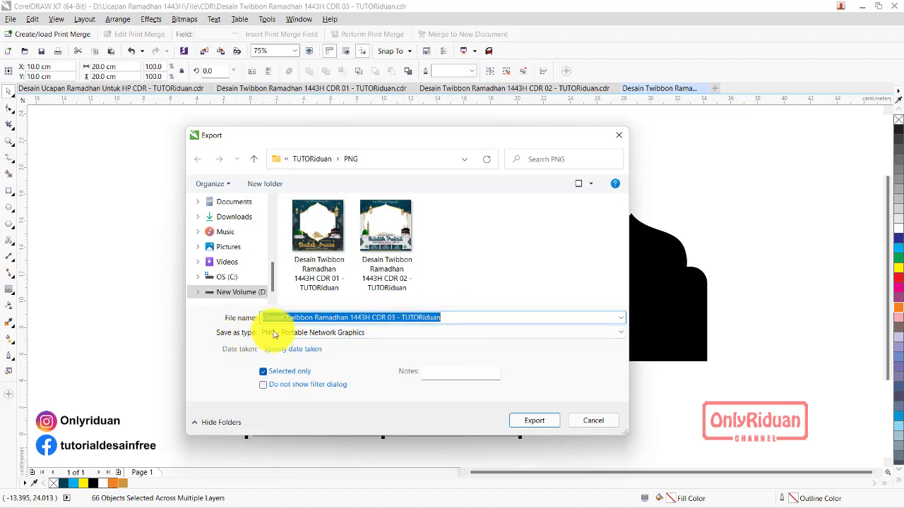
left_click(534, 420)
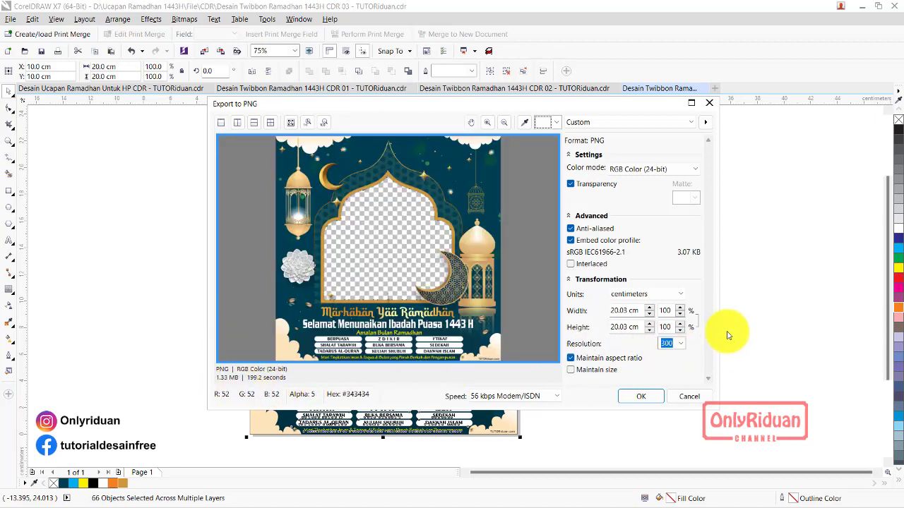
left_click(635, 399)
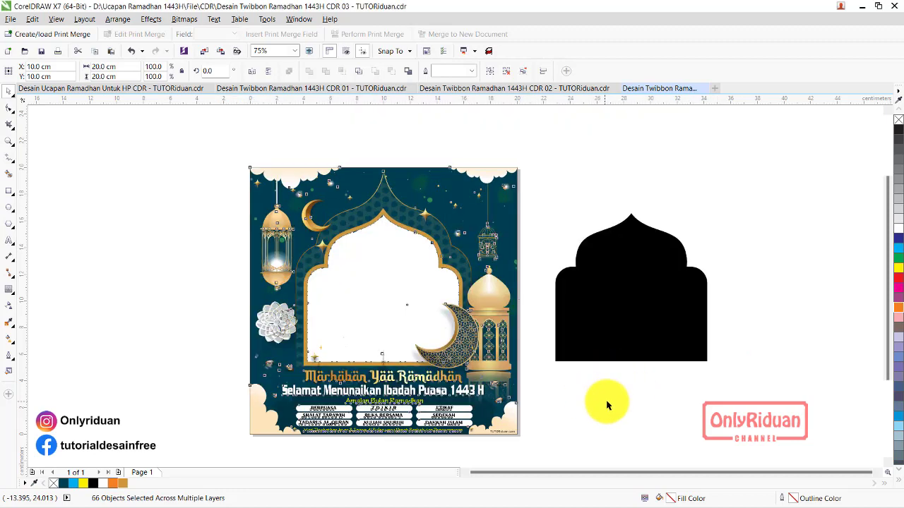
Browse the PNG folder in File Explorer and check the exported thumbnails, including CDR 03
left_click(399, 501)
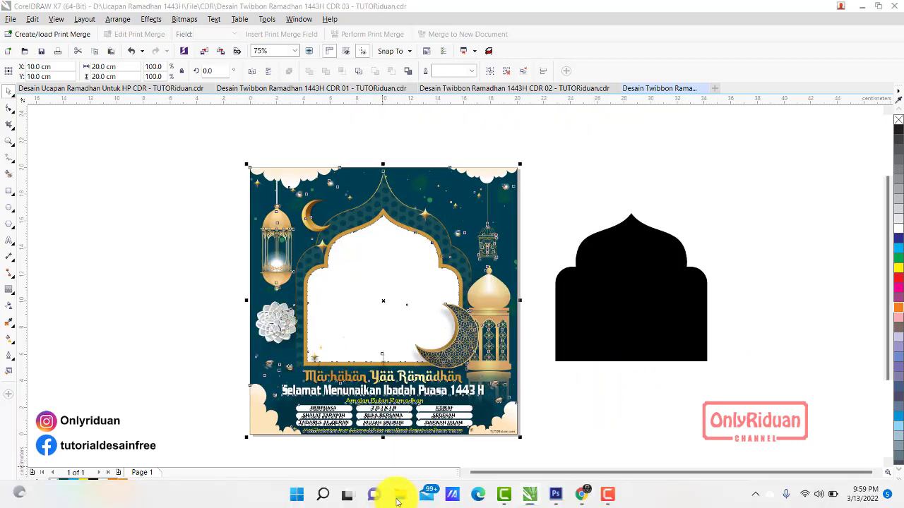
double_click(297, 226)
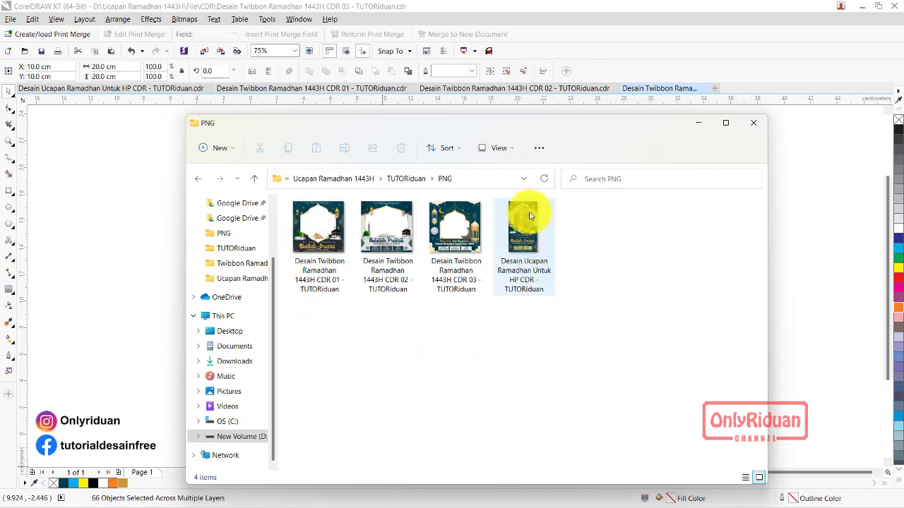
mouse_move(523, 228)
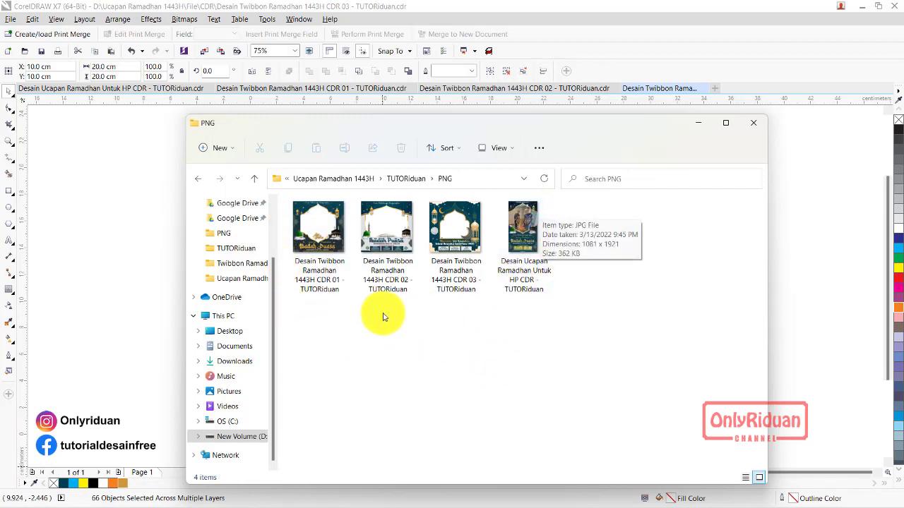
left_click(317, 224)
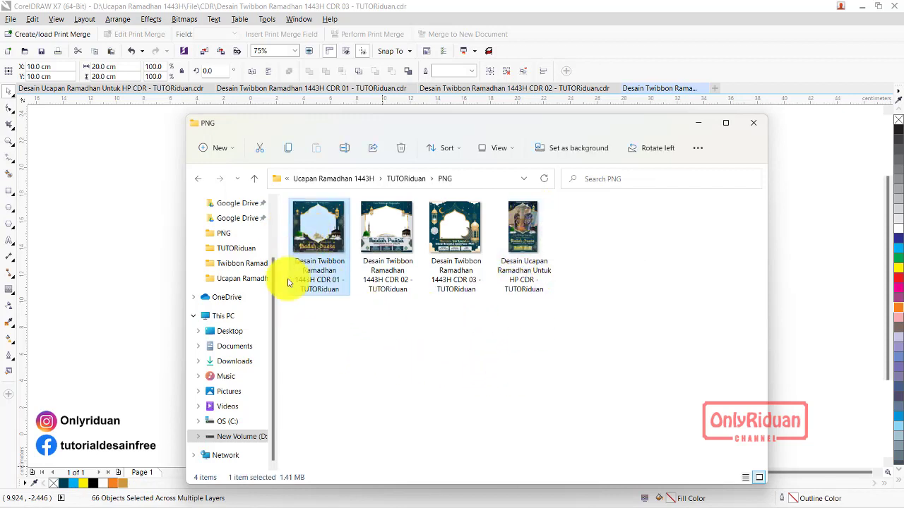
left_click(381, 240)
left_click(456, 244)
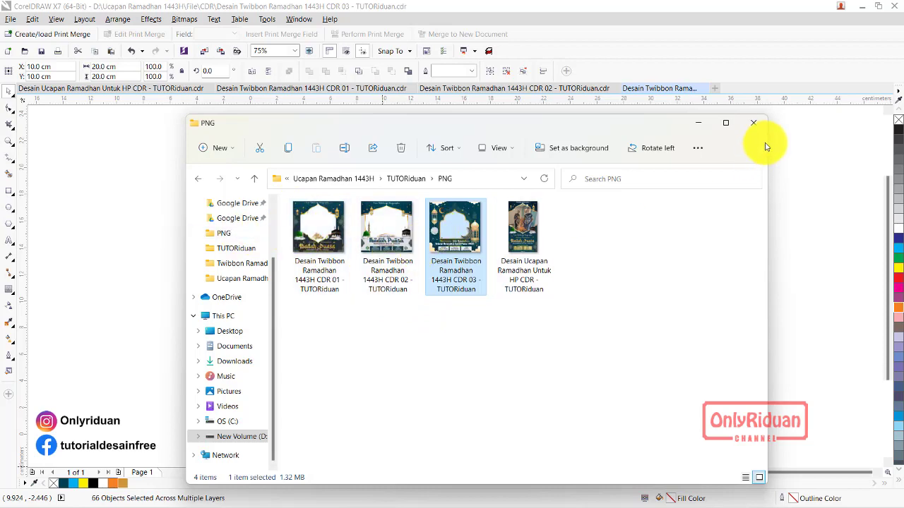
left_click(700, 125)
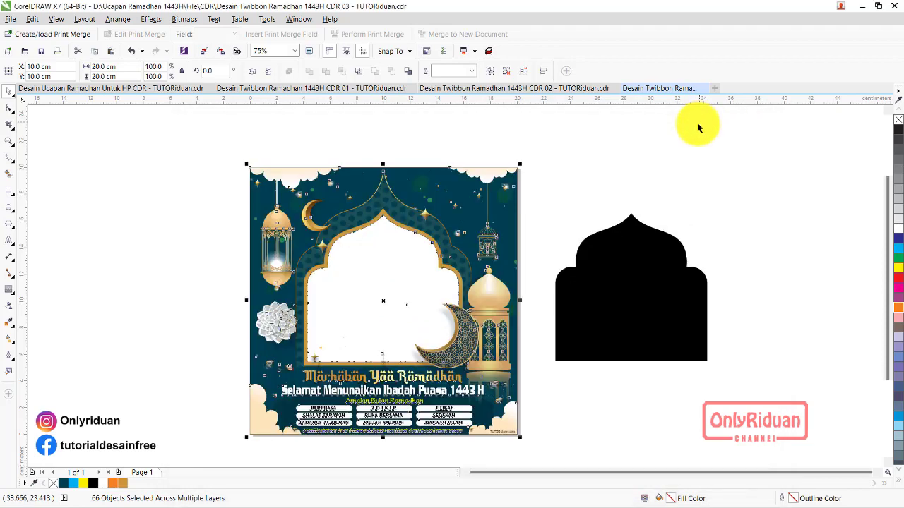
left_click(151, 190)
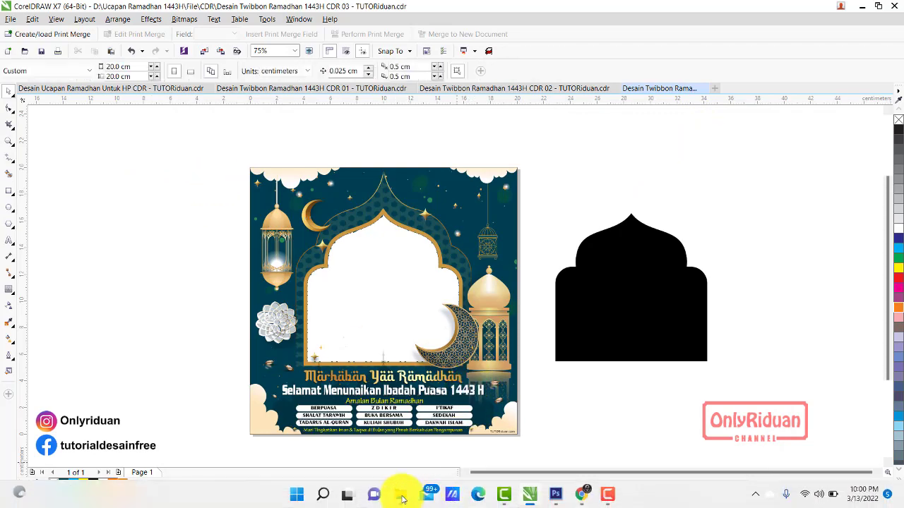
left_click(401, 496)
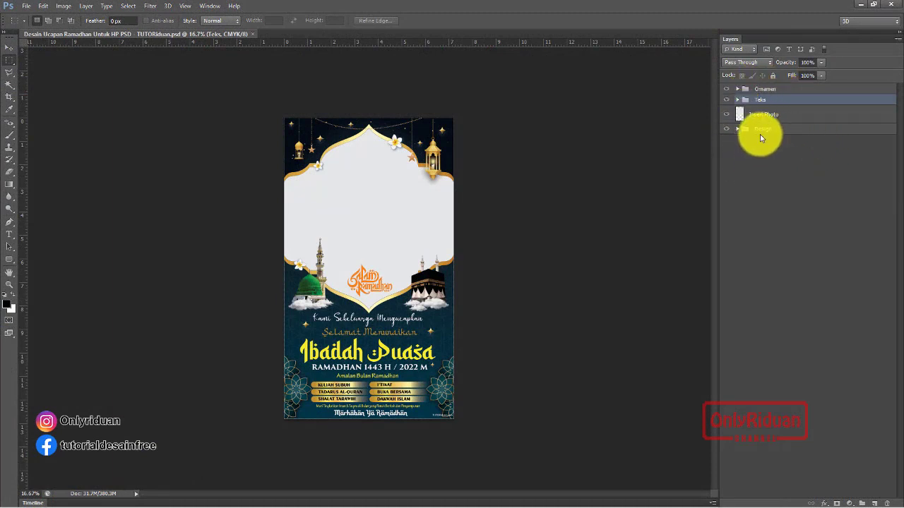
Toggle the Ornamen, Teks and Design groups' visibility, then select the Insert Photo layer
left_click(727, 90)
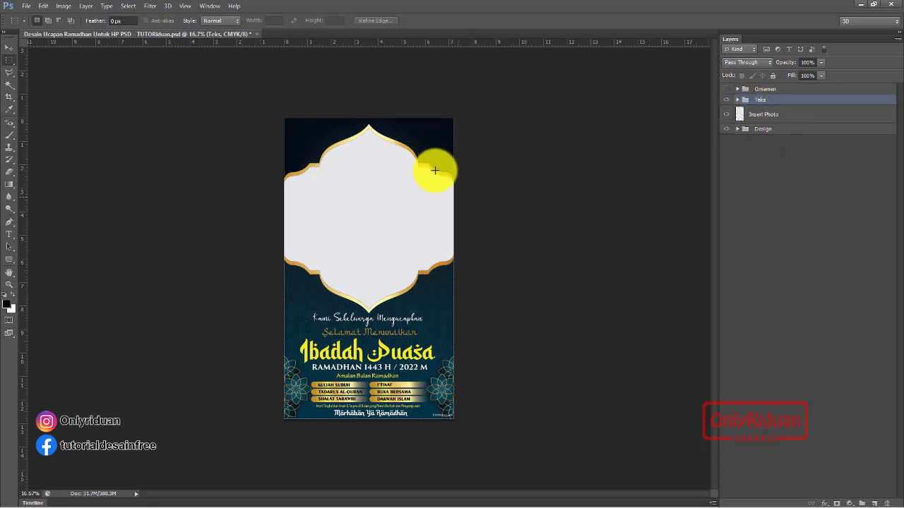
left_click(726, 90)
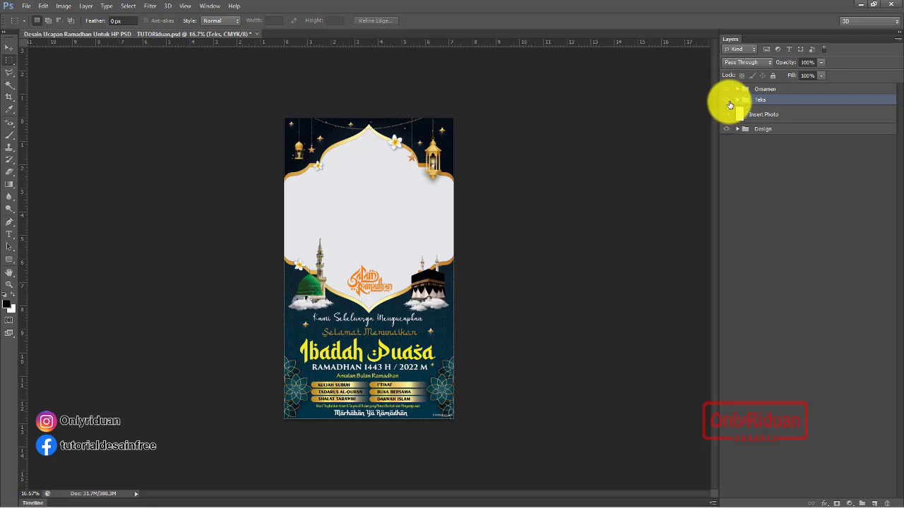
left_click(727, 101)
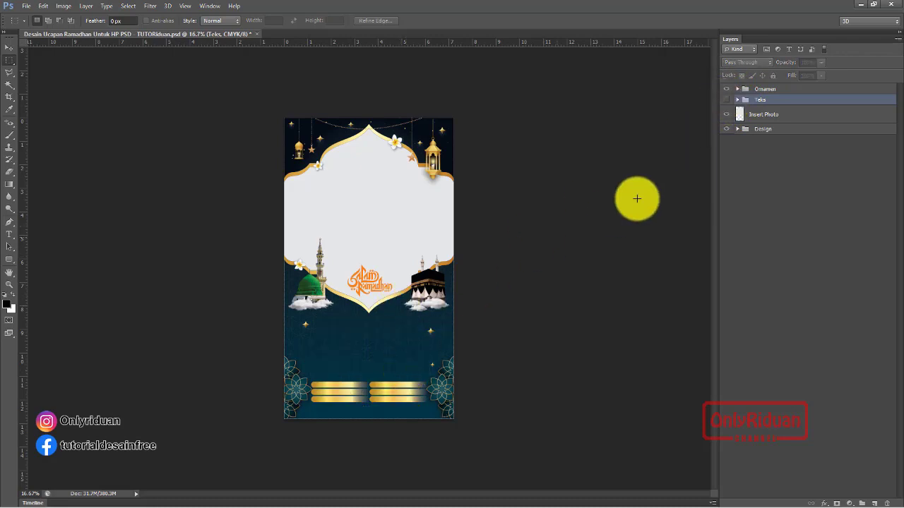
left_click(727, 102)
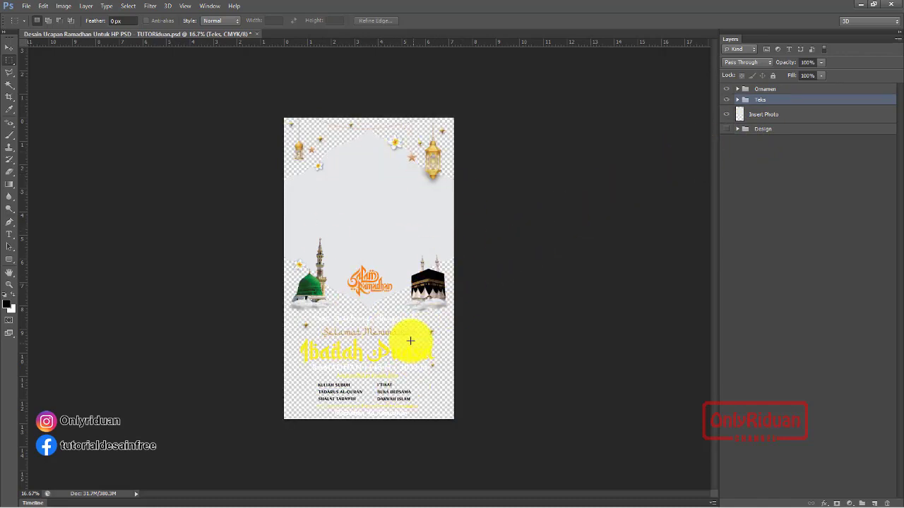
left_click(727, 130)
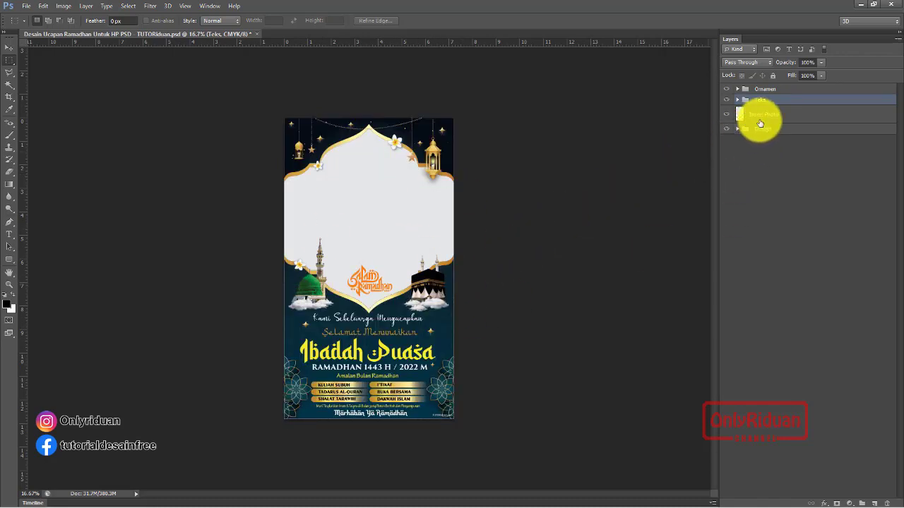
left_click(761, 115)
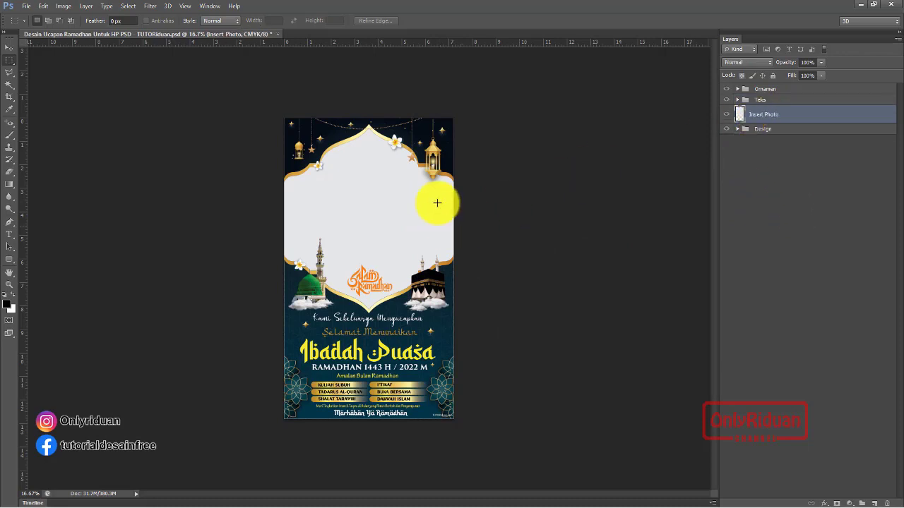
Switch to the Move tool, zoom in, and make Insert Photo the active layer
left_click(9, 49)
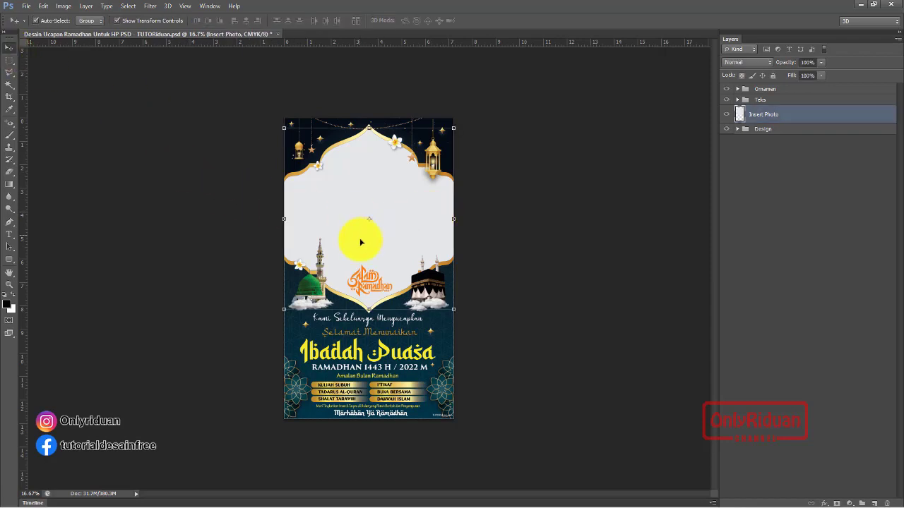
key("ctrl+plus")
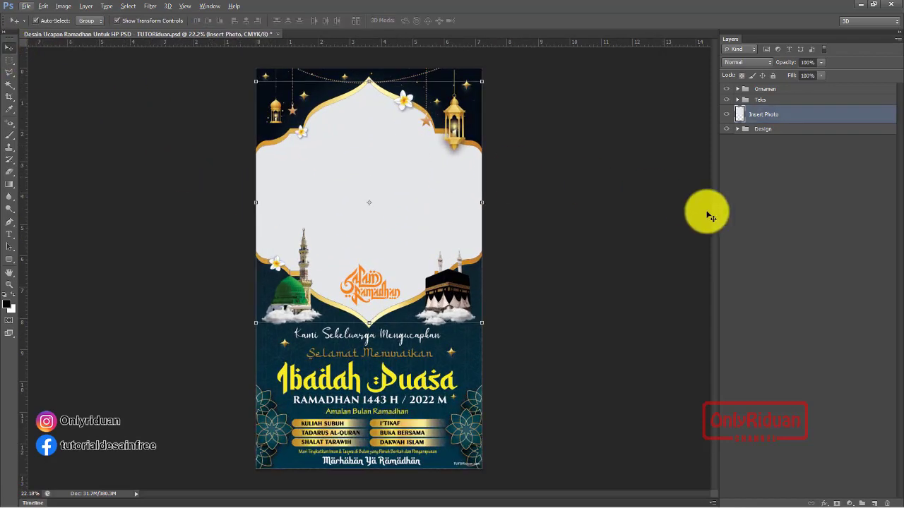
left_click(804, 204)
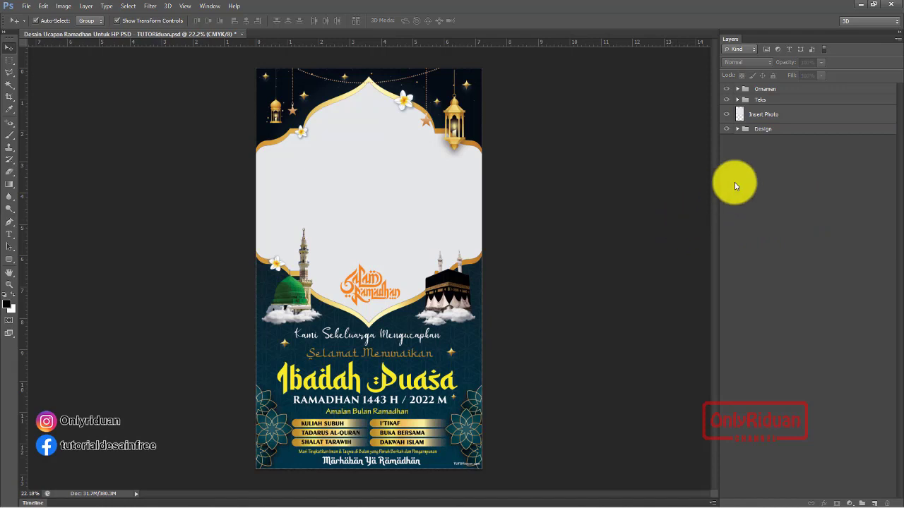
left_click(768, 118)
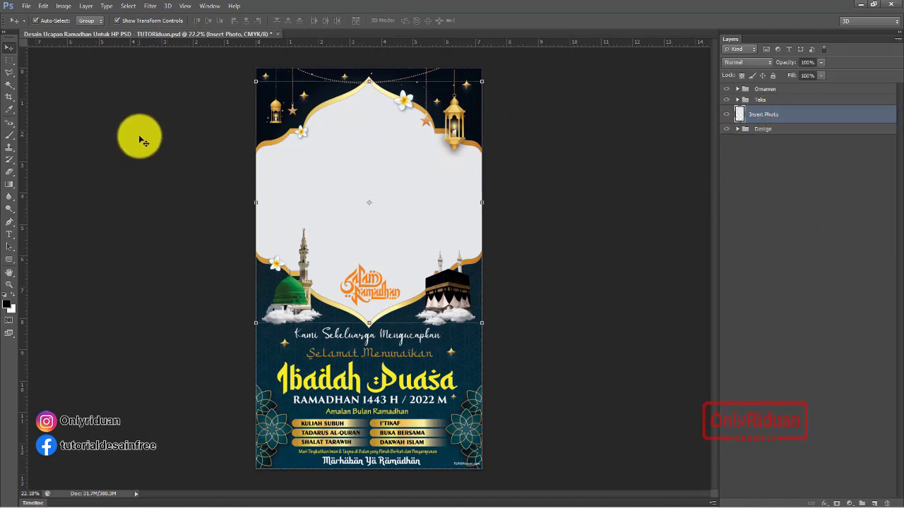
Place family photo 1 from Pictures, shift it upward over the frame window, and commit
left_click(26, 6)
left_click(53, 198)
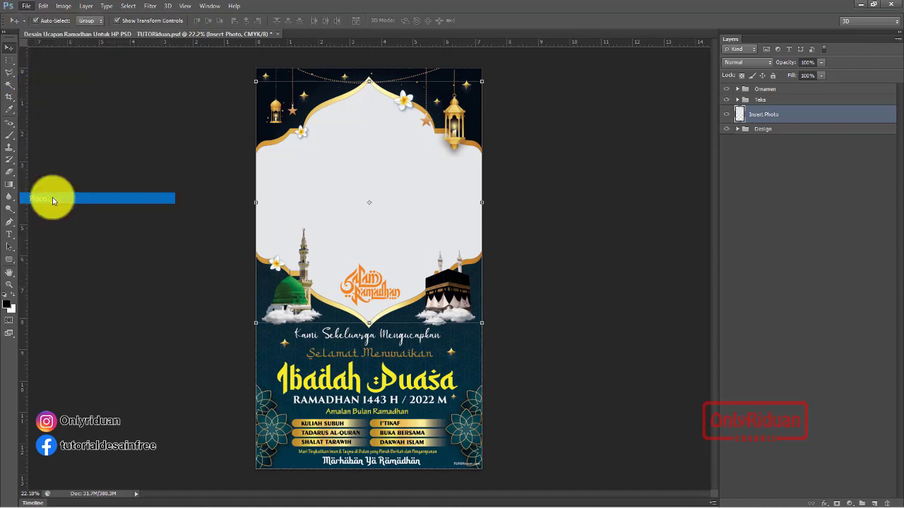
left_click(69, 222)
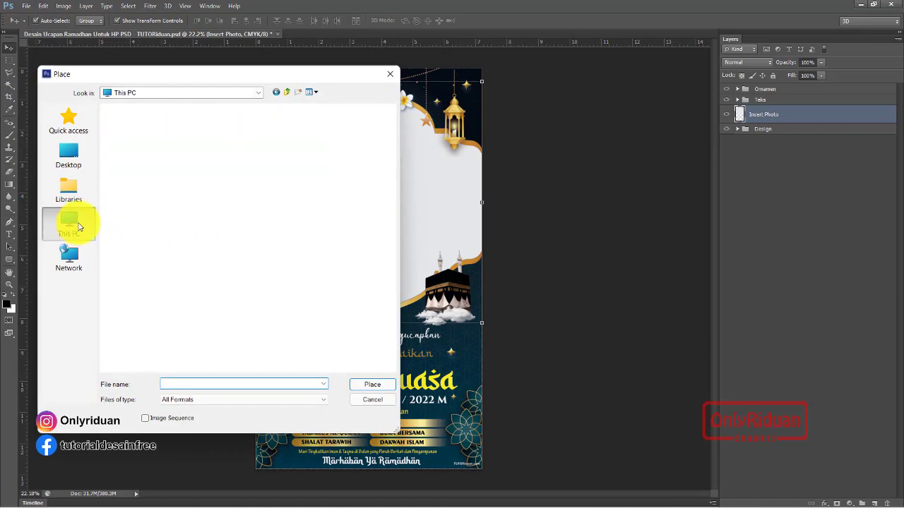
double_click(159, 197)
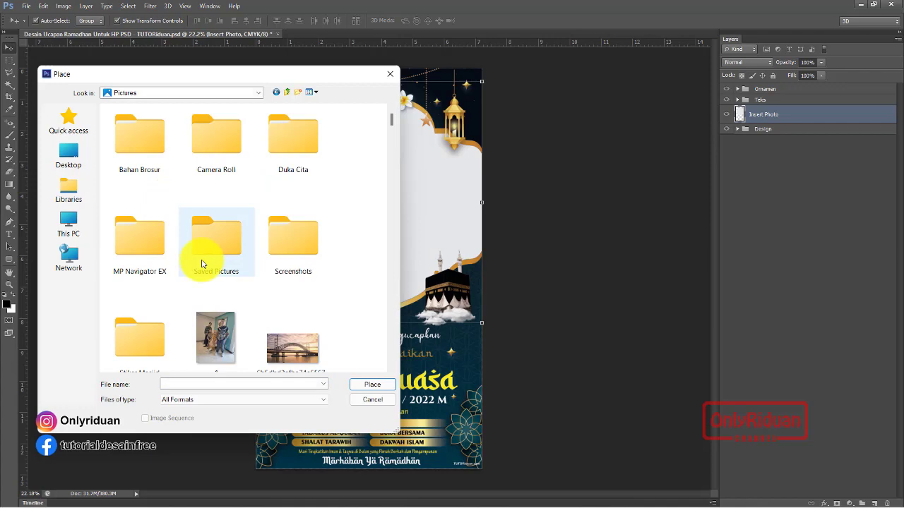
left_click(231, 330)
left_click(373, 386)
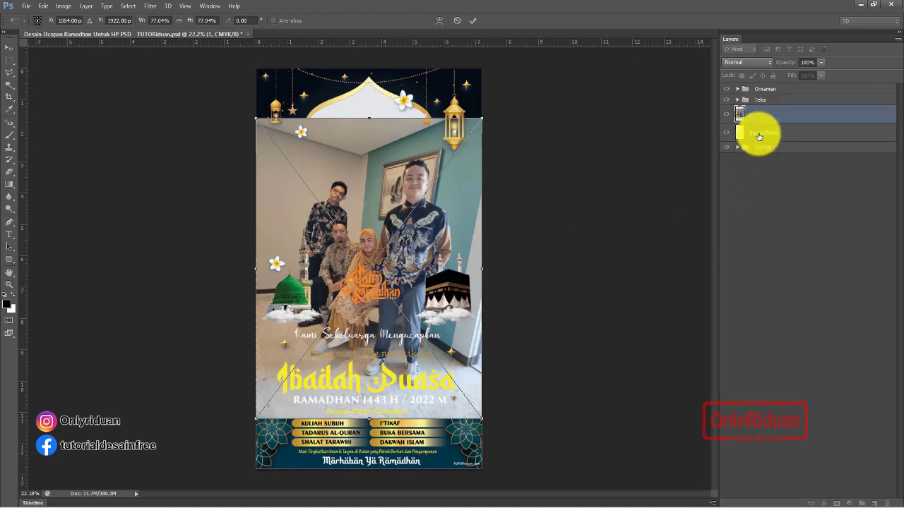
left_click_drag(379, 158, 380, 111)
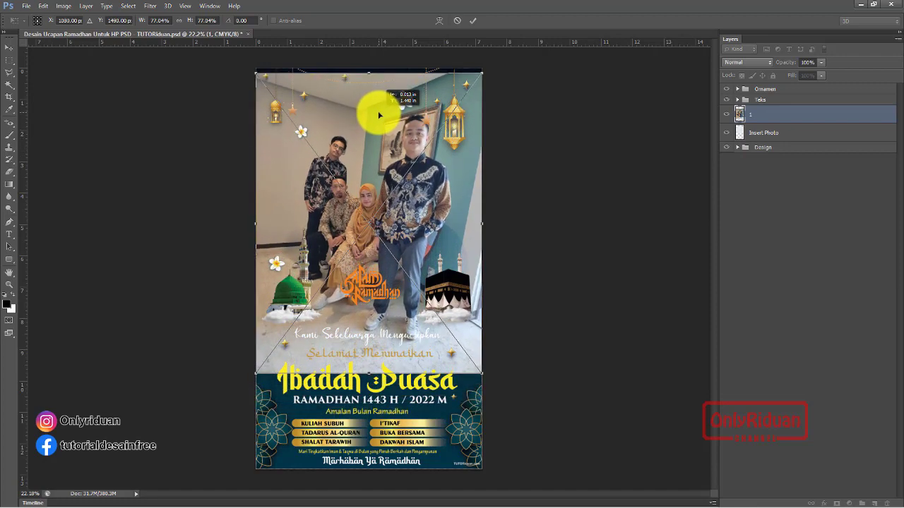
left_click(474, 21)
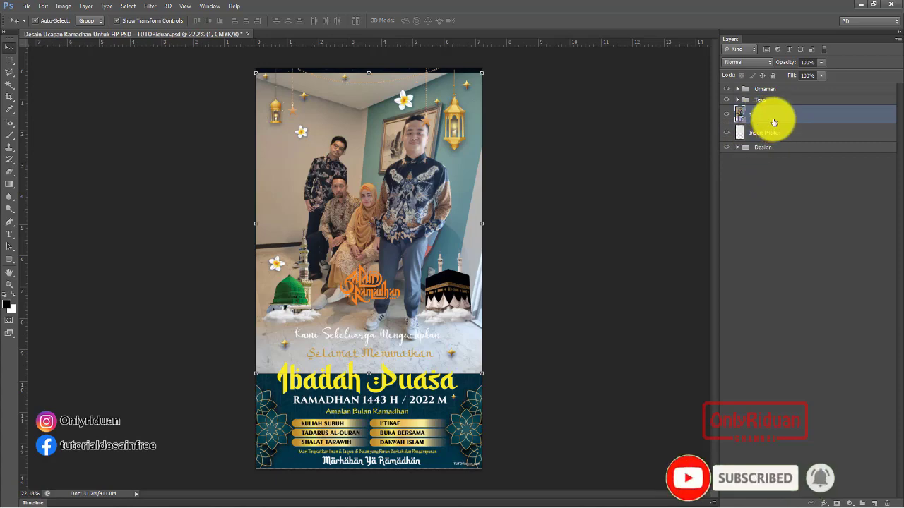
Clip layer 1 to Insert Photo, then select Ibadah Puasa in the expanded Teks group
right_click(774, 123)
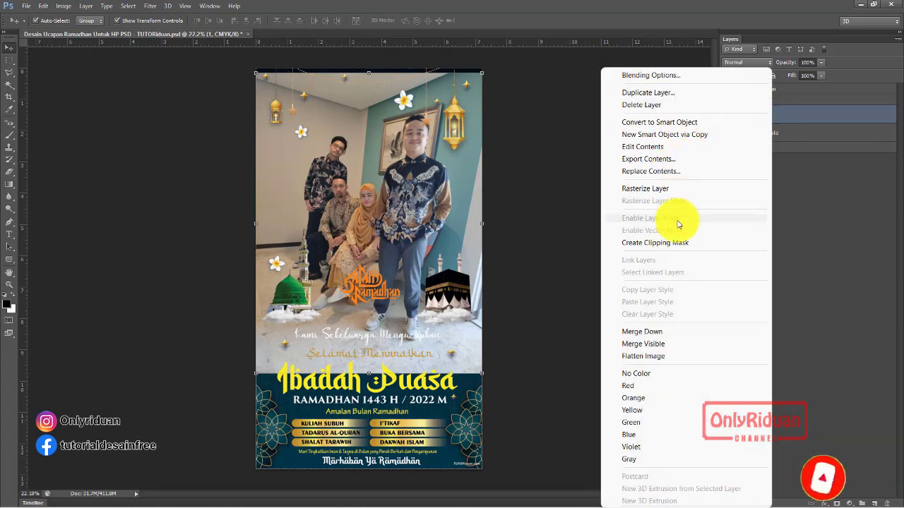
left_click(667, 243)
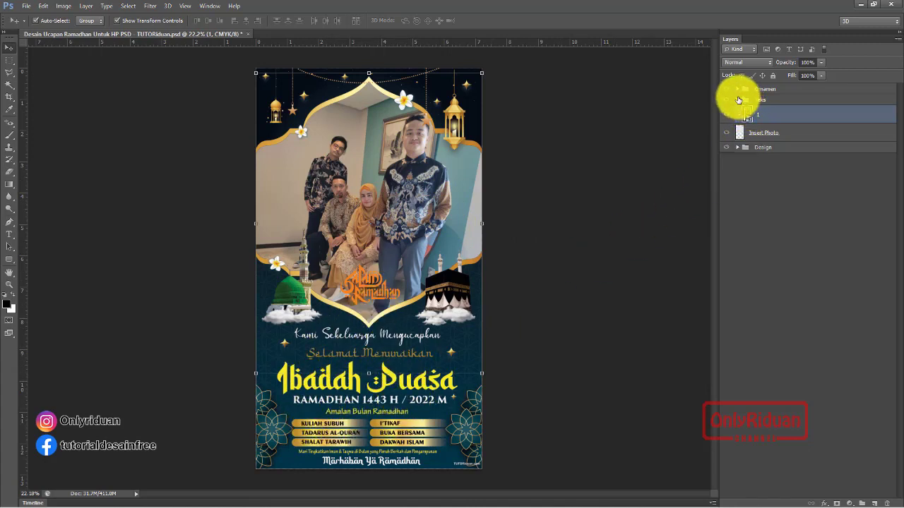
left_click(738, 99)
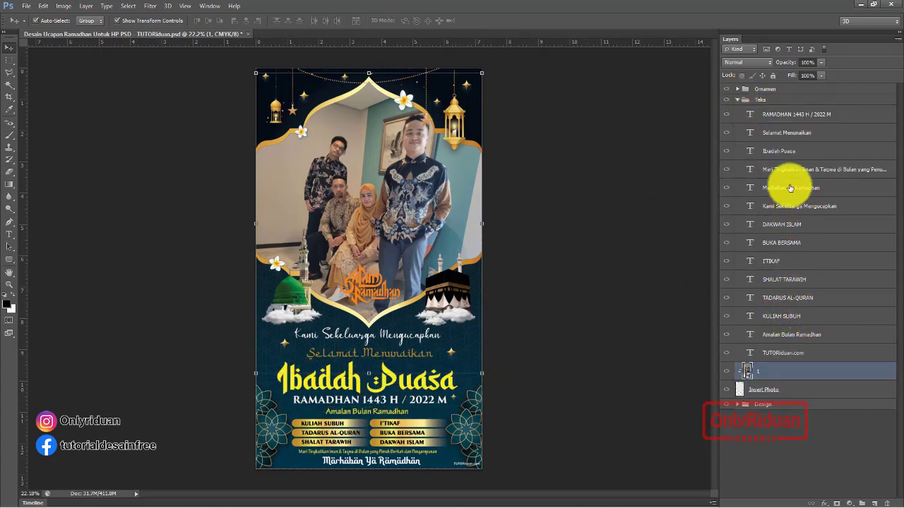
left_click(788, 152)
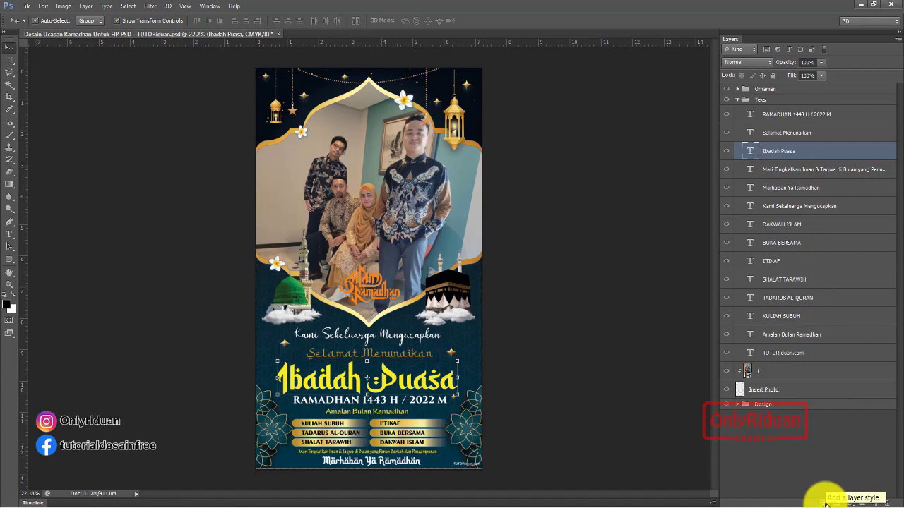
Apply a yellow-orange preset Gradient Overlay at 77% opacity, with an adjusted angle, to Ibadah Puasa
left_click(825, 504)
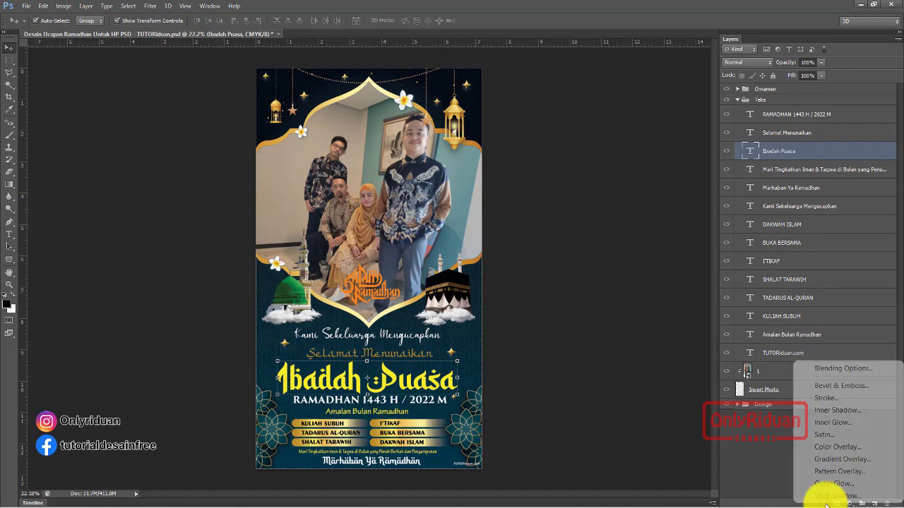
left_click(835, 459)
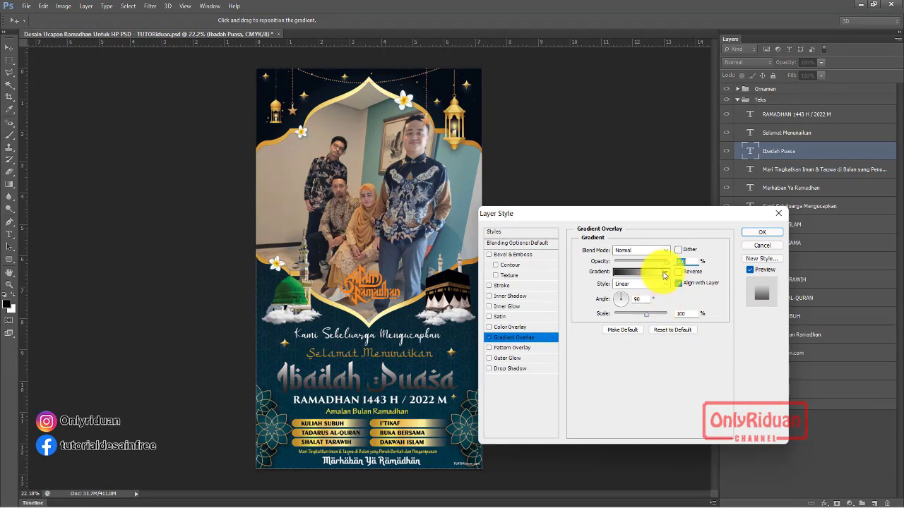
left_click(664, 273)
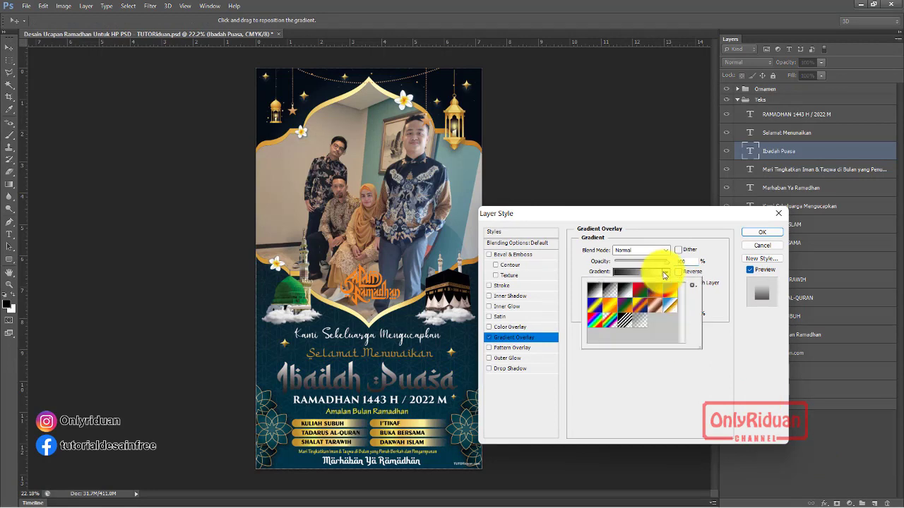
left_click(612, 307)
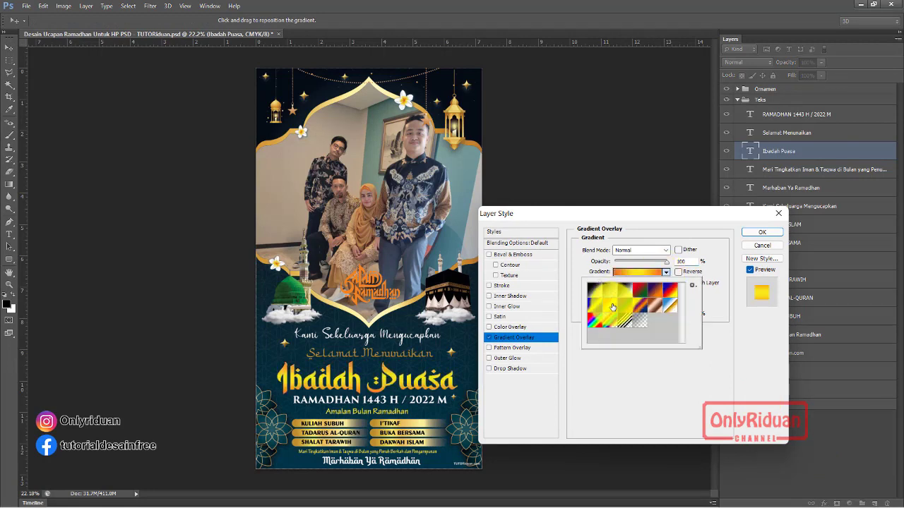
left_click(667, 265)
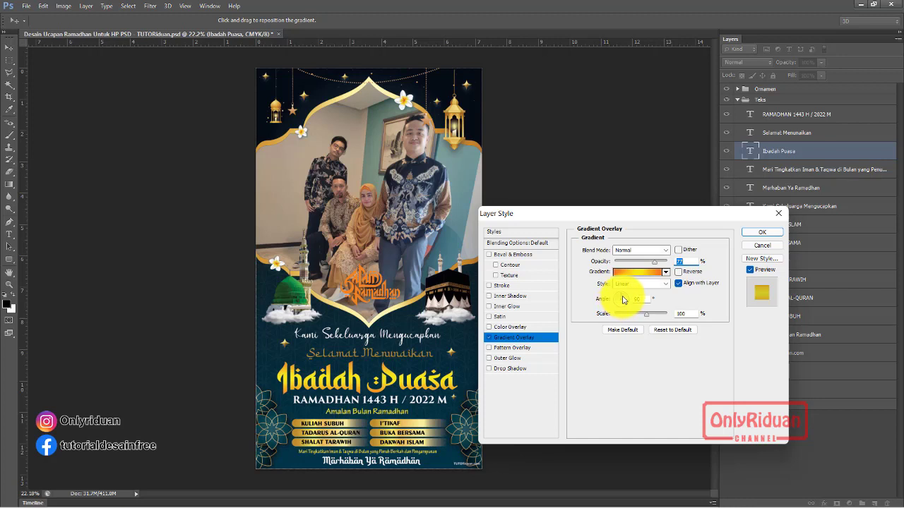
key("Tab")
type("135")
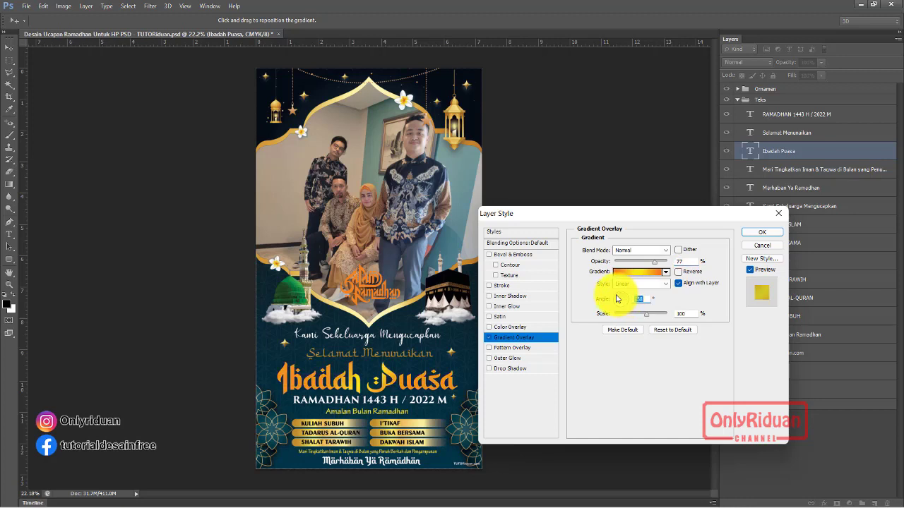
left_click_drag(617, 299, 624, 298)
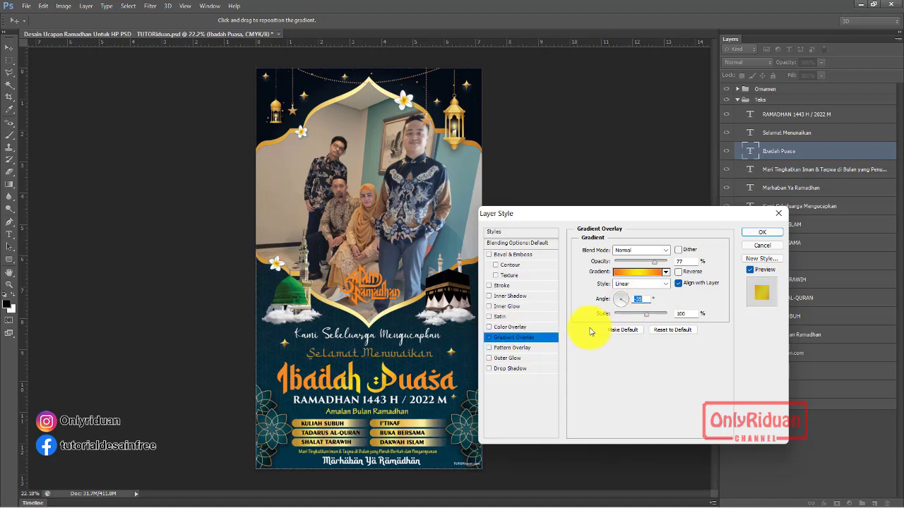
left_click_drag(621, 298, 622, 298)
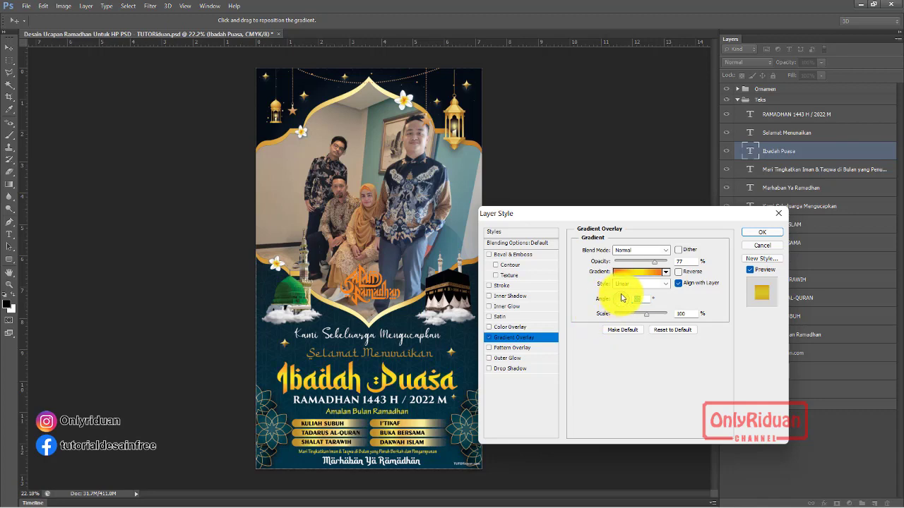
left_click(760, 233)
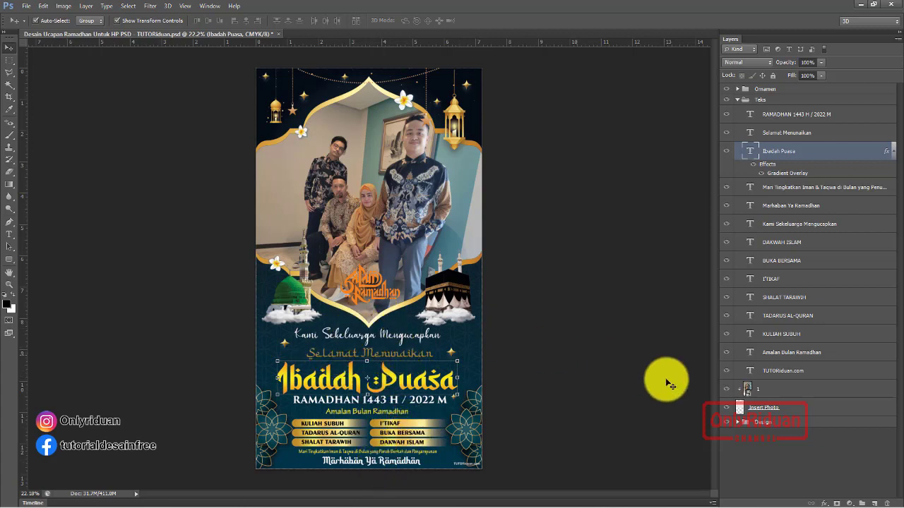
Zoom to about 76% and pan so the gold Ibadah Puasa title fills the view
left_click(824, 504)
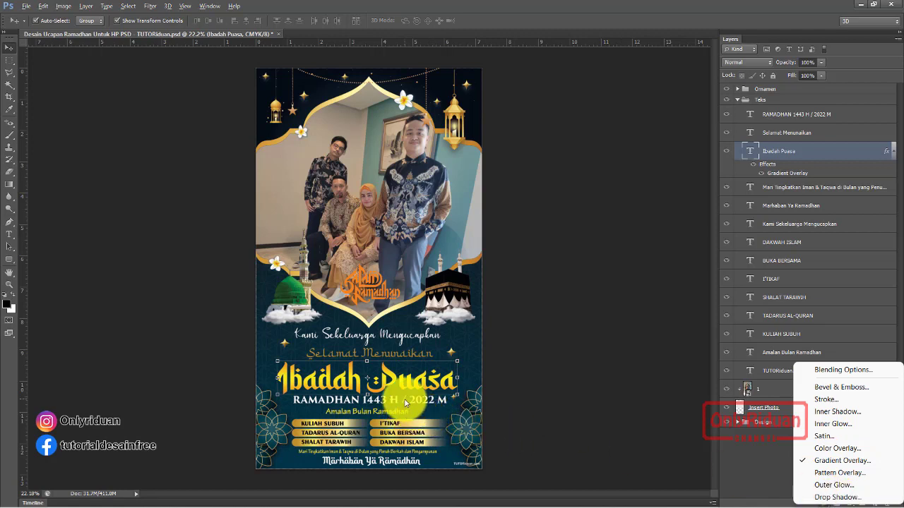
left_click(535, 393)
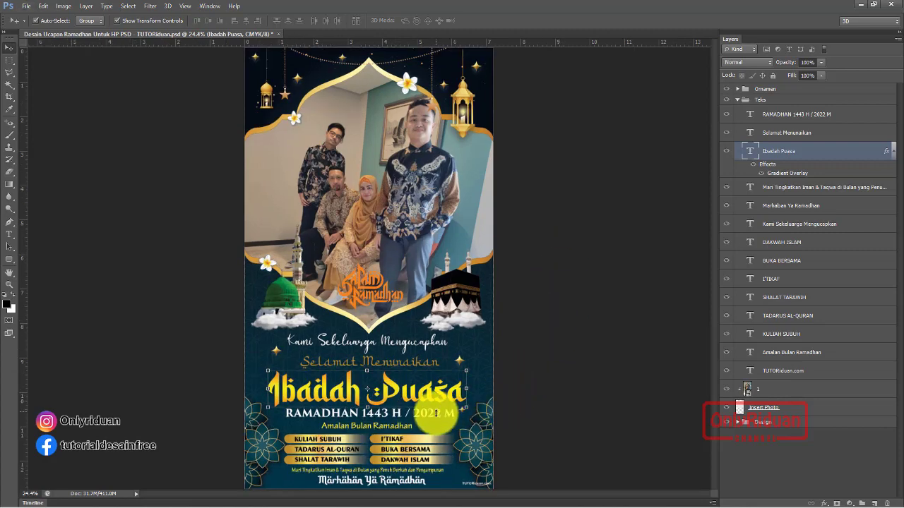
scroll(434, 410, "up", 3)
scroll(433, 410, "up", 2)
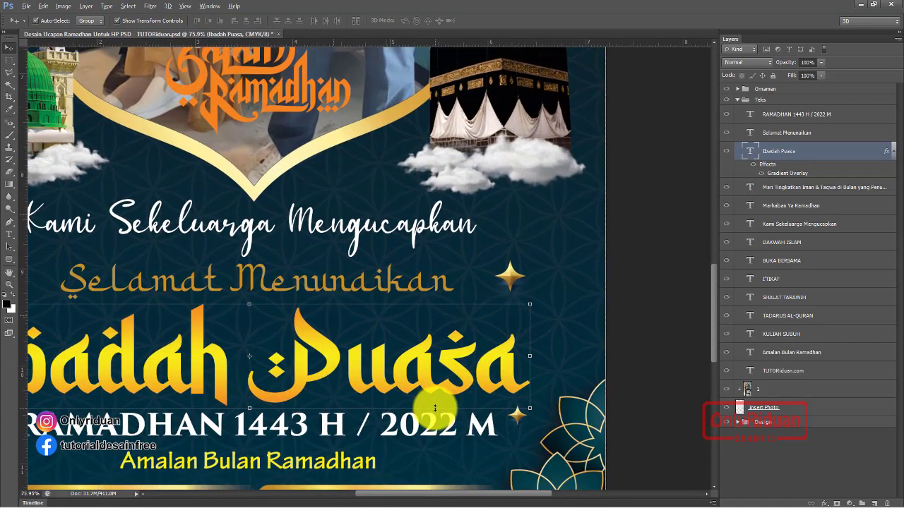
left_click_drag(414, 494, 381, 496)
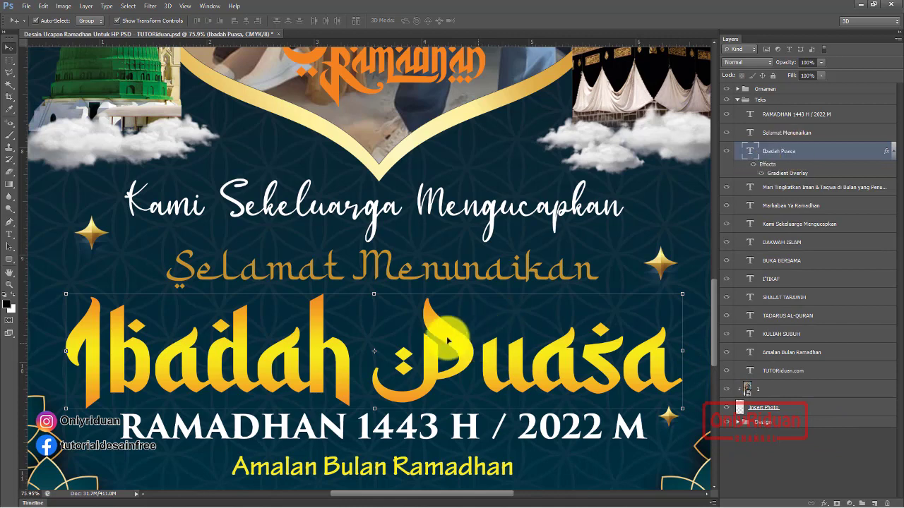
Add a Drop Shadow with a 20 px distance to the Ibadah Puasa title
left_click(826, 503)
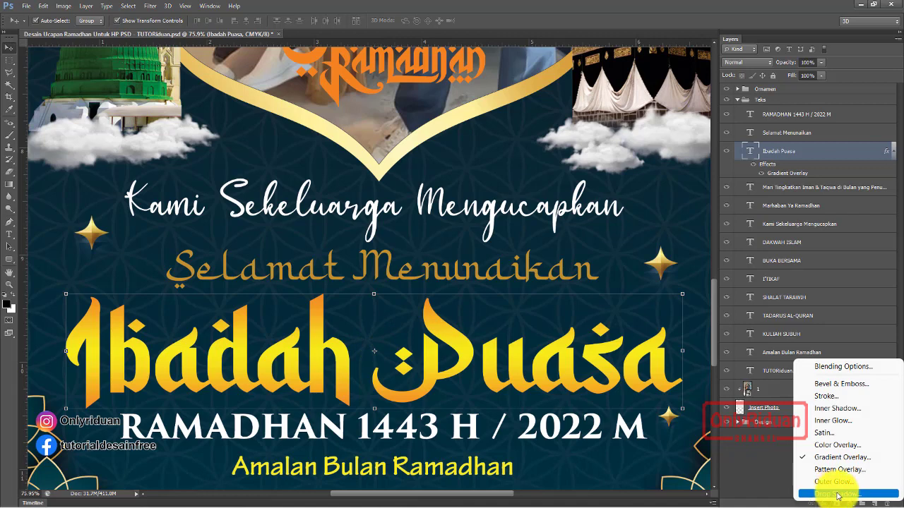
left_click(837, 494)
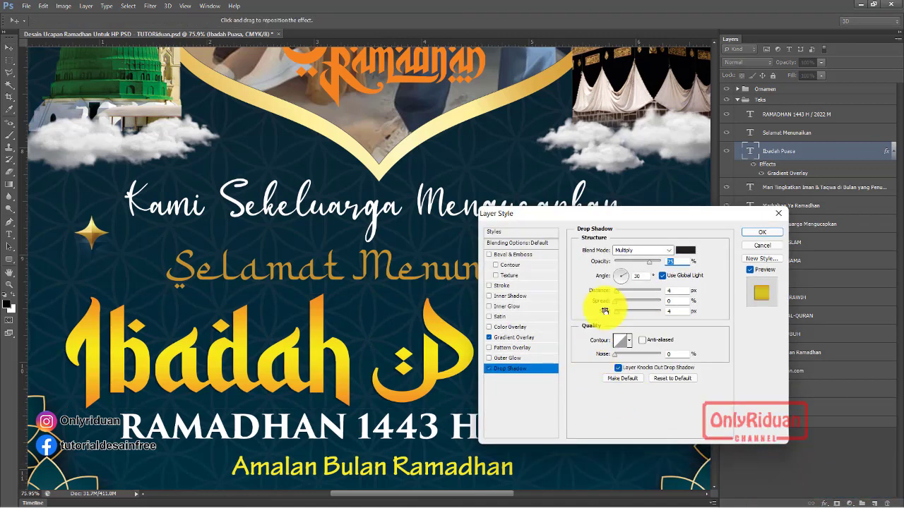
left_click_drag(618, 296, 625, 293)
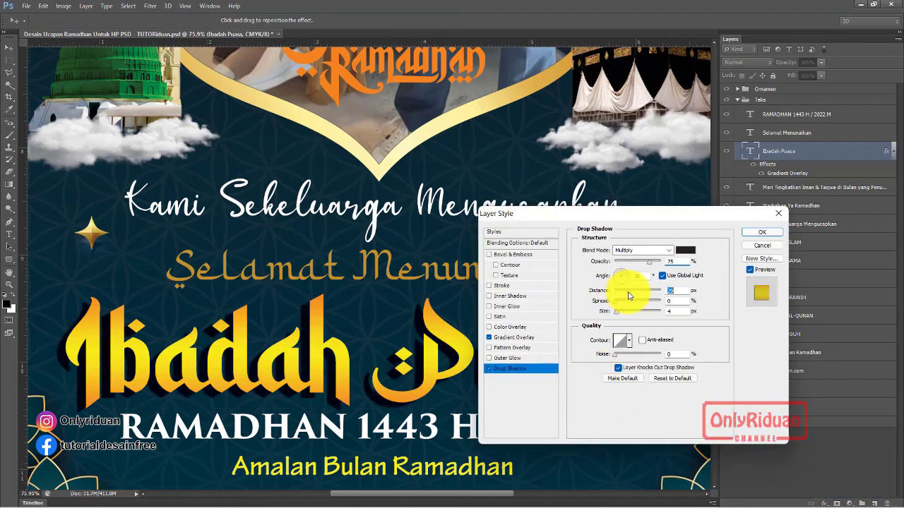
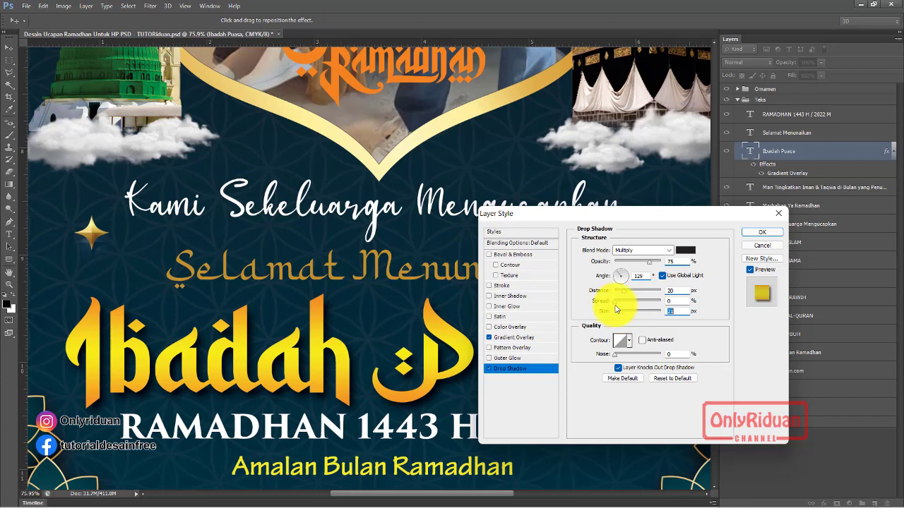
Widen the Ibadah Puasa title's drop shadow spread and apply the layer style
left_click_drag(626, 305, 629, 305)
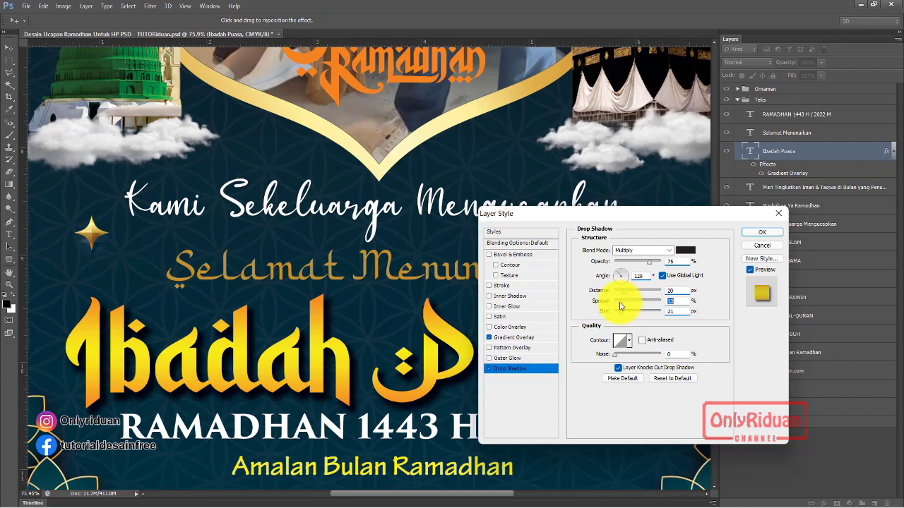
left_click(760, 235)
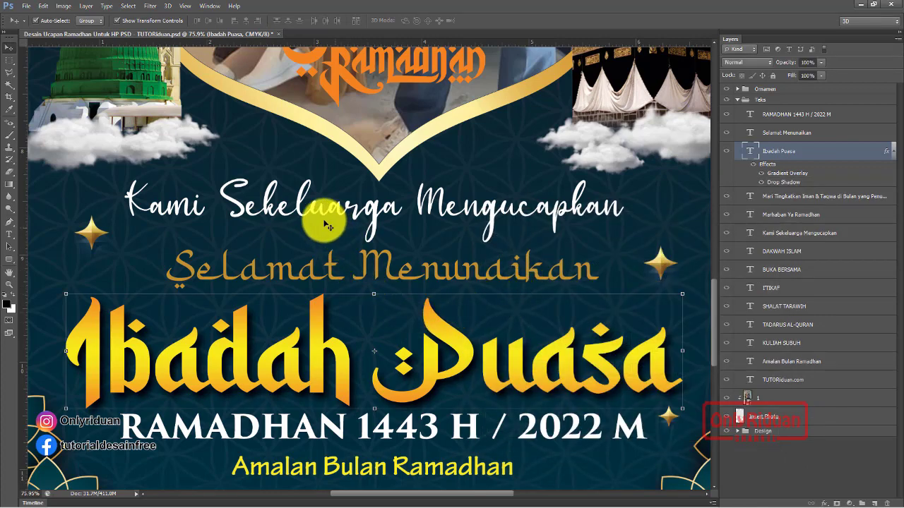
Zoom out so the entire Ramadan greeting poster fits in view
key("ctrl+0")
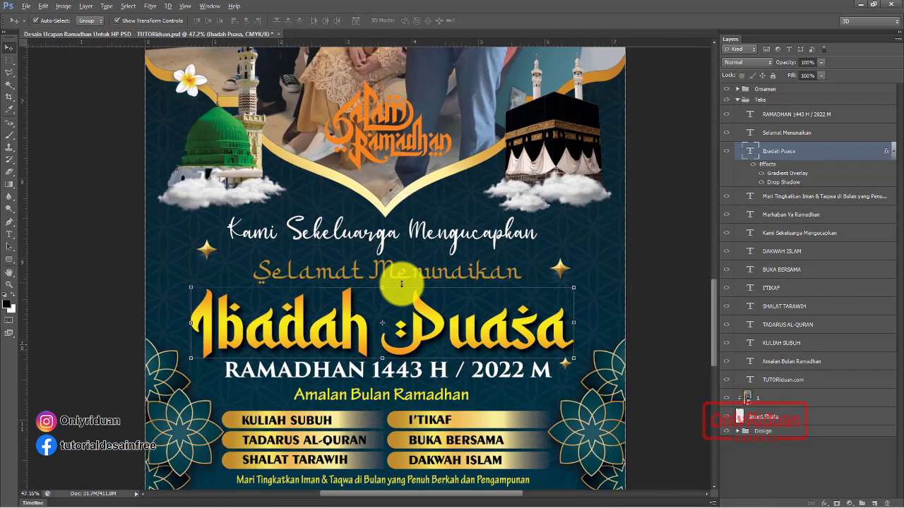
scroll(415, 294, "down", 2)
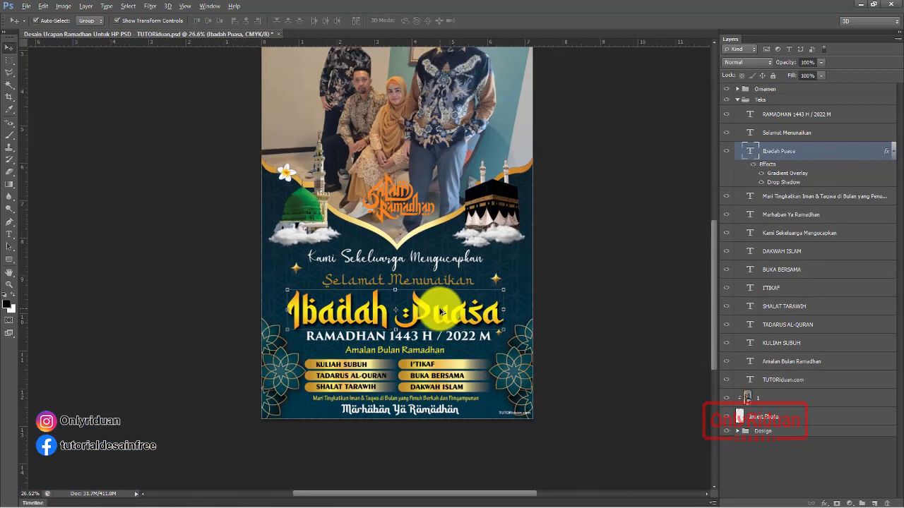
scroll(440, 311, "down", 1)
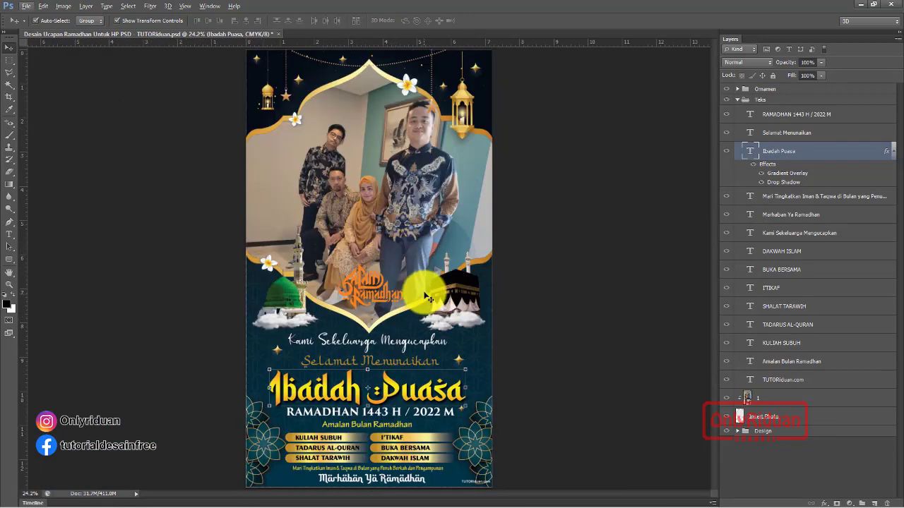
Save a copy of the poster in JPEG format to the PSD folder
left_click(26, 6)
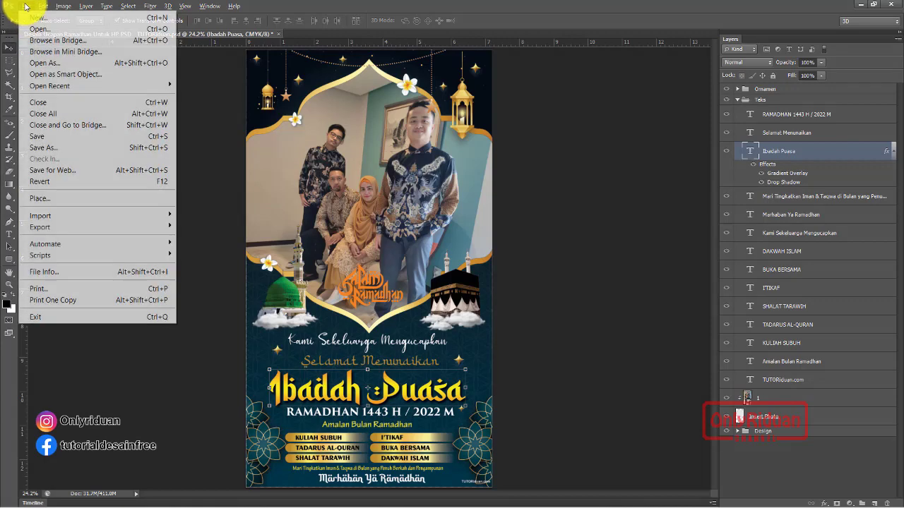
left_click(45, 147)
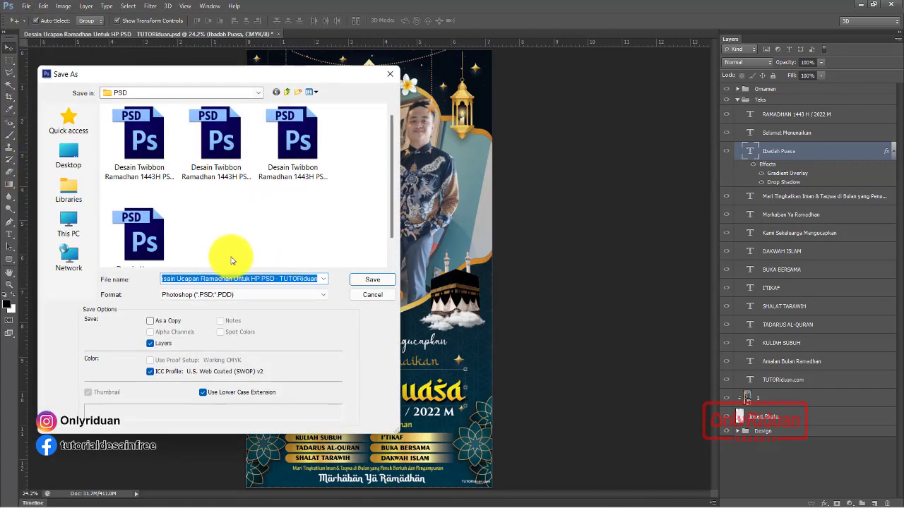
left_click(236, 295)
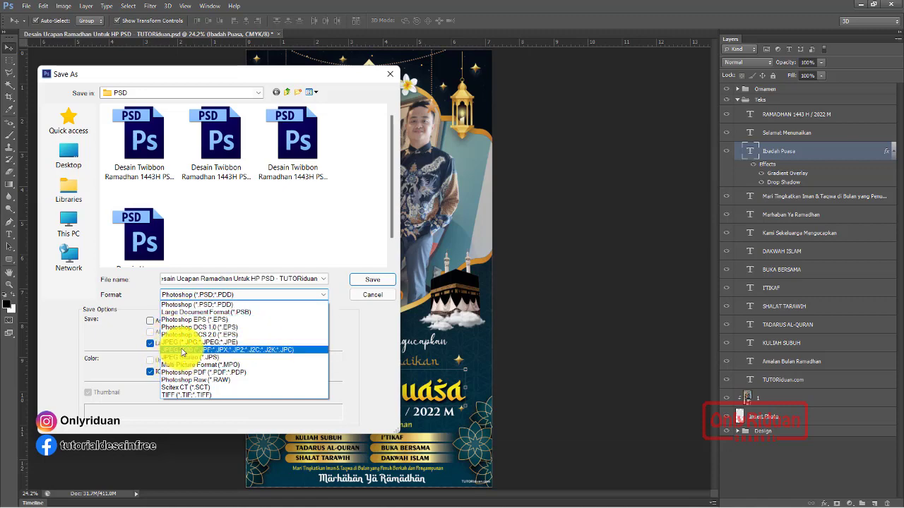
left_click(188, 341)
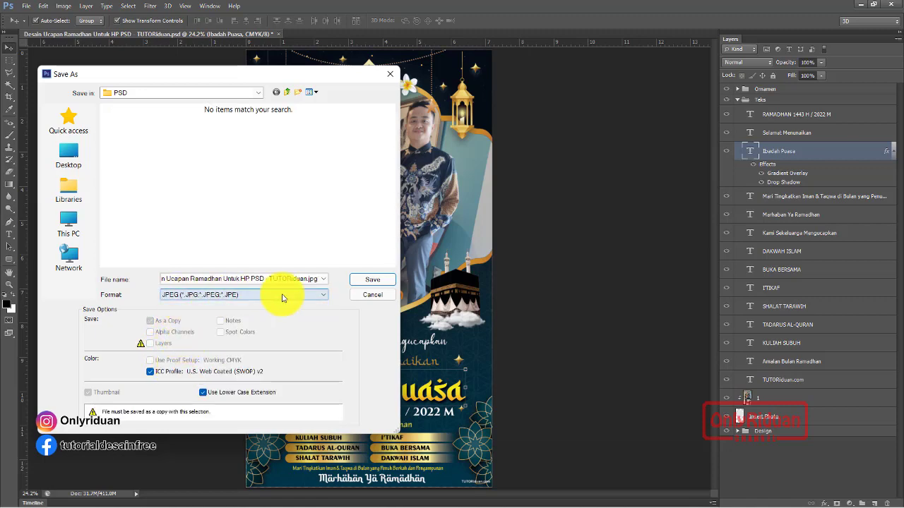
left_click(385, 282)
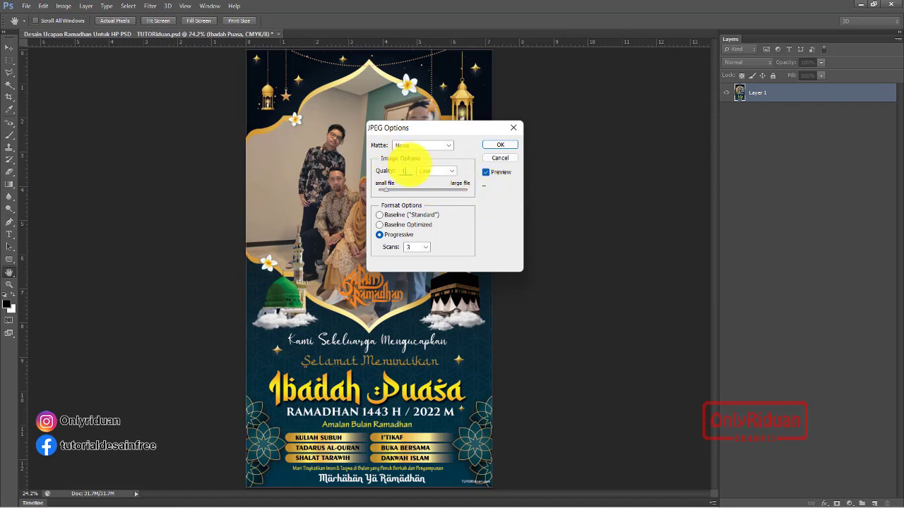
Set the JPEG quality to 10 (Maximum) and finish saving the poster
type("0")
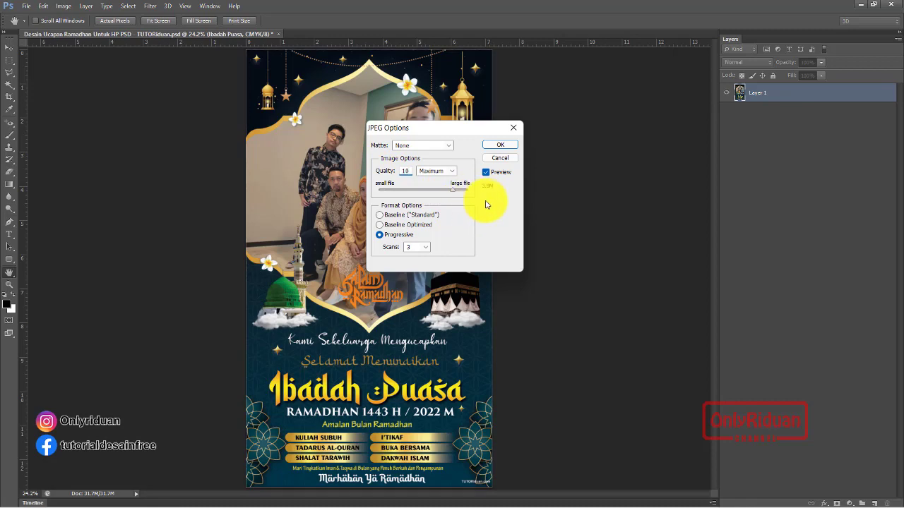
left_click(498, 145)
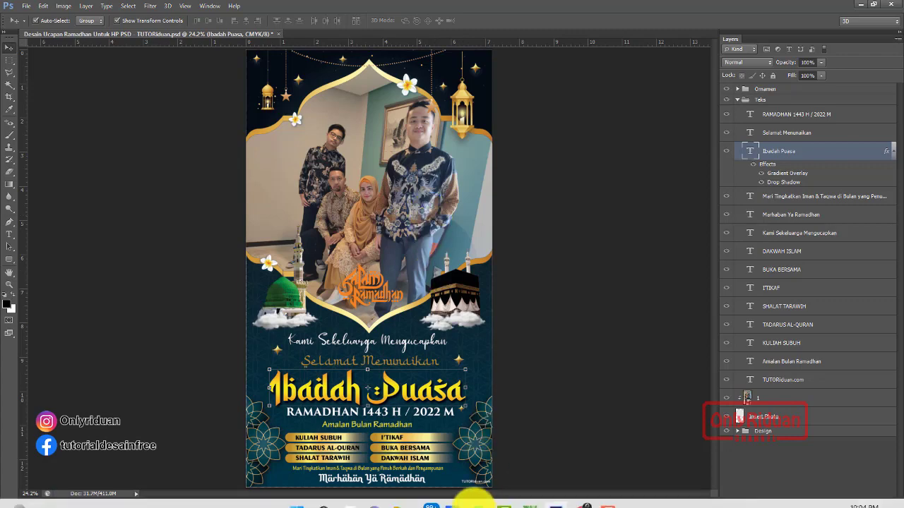
Bring up the Desain Twibbon PSD, expand its Design group, and check Layer-4's visibility
left_click(400, 489)
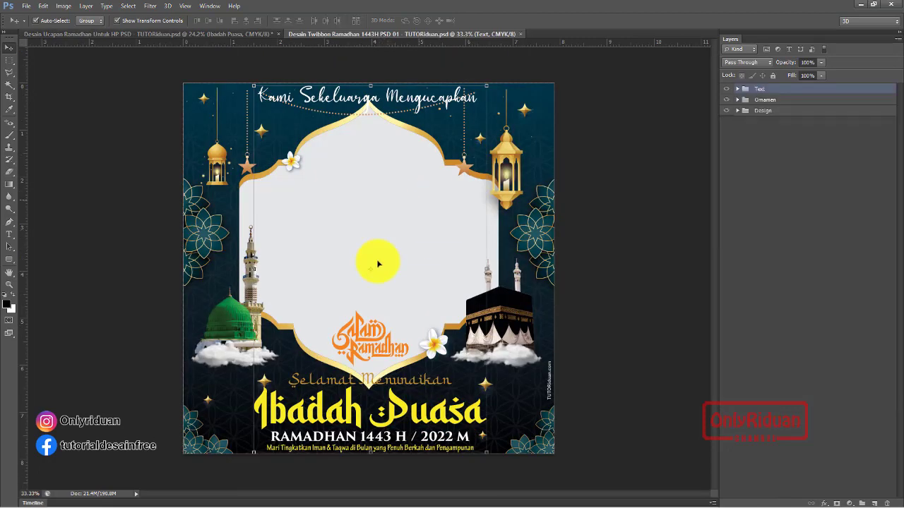
left_click(737, 111)
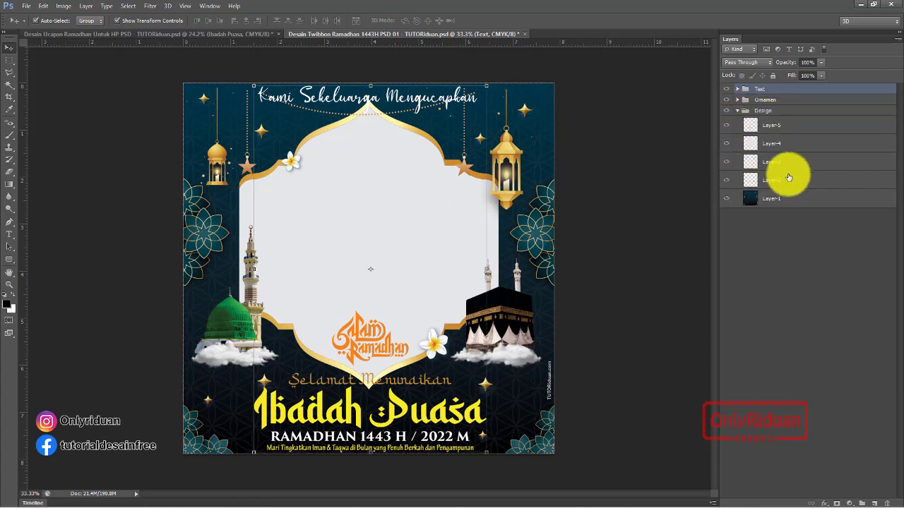
left_click(726, 145)
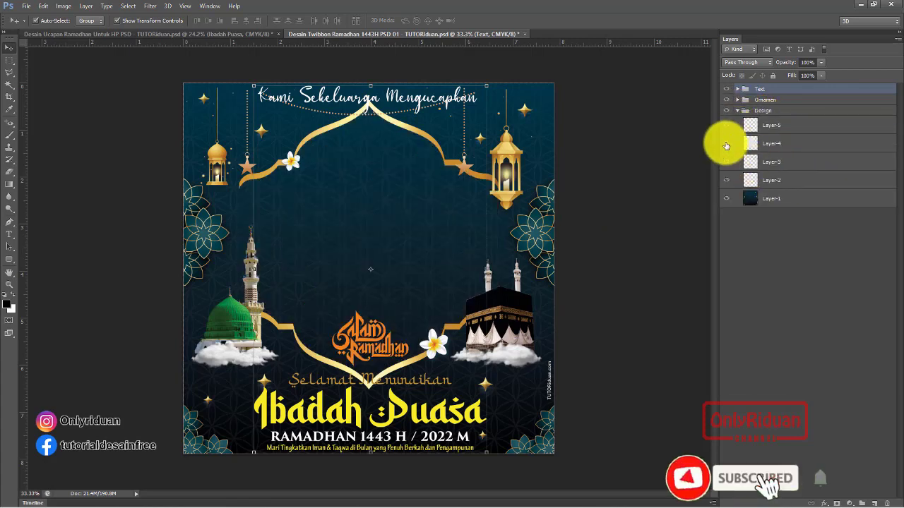
left_click(726, 145)
left_click(726, 145)
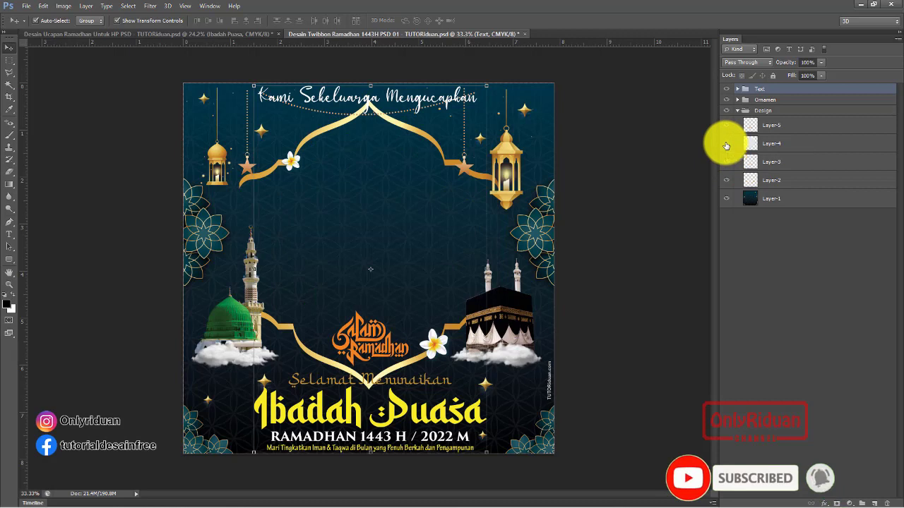
left_click(726, 146)
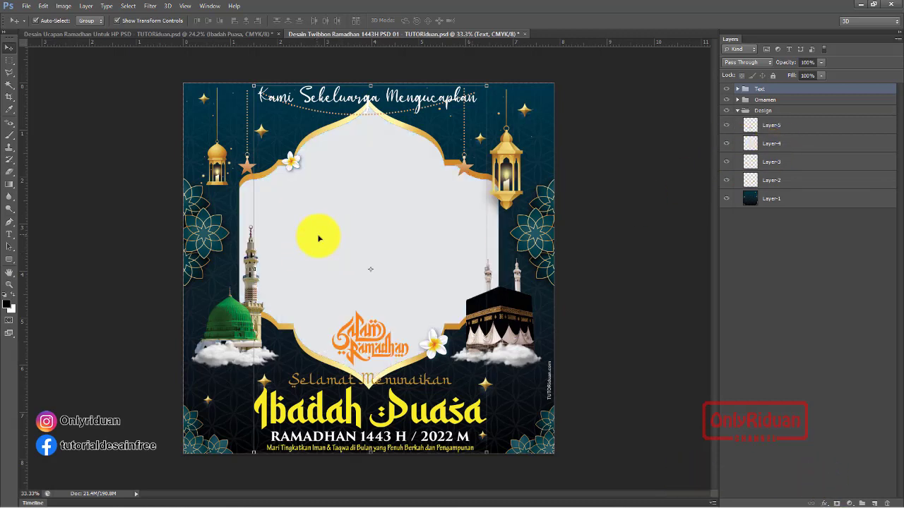
Cut Layer-4's arch shape out of Layer-1, then hide Layer-4 and deselect
key("ctrl")
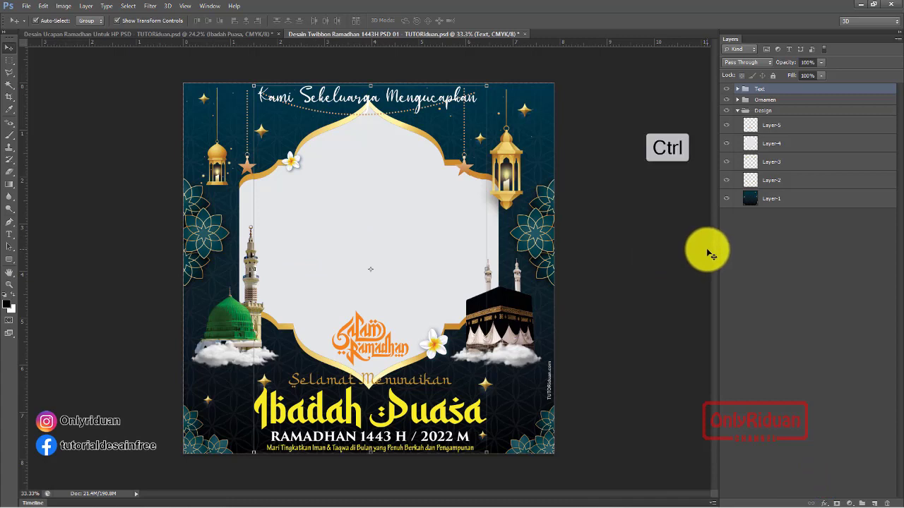
left_click(751, 150, "ctrl")
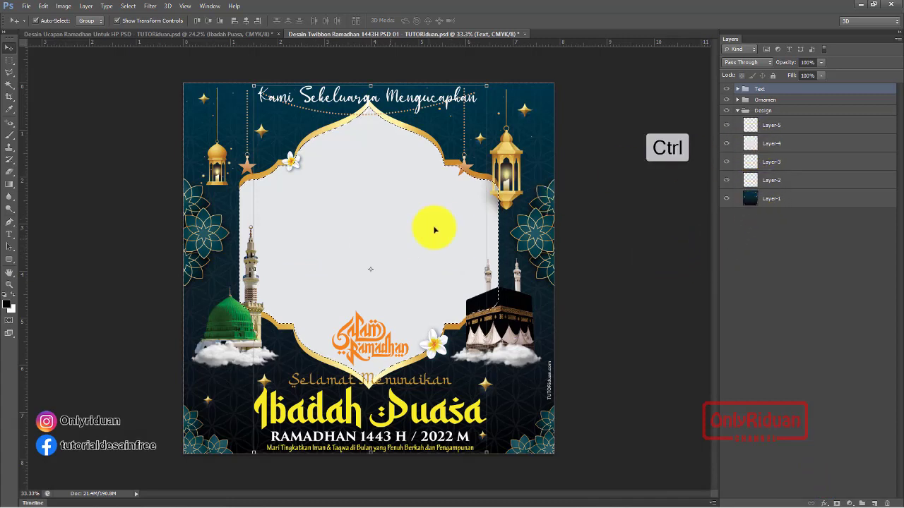
left_click(778, 204)
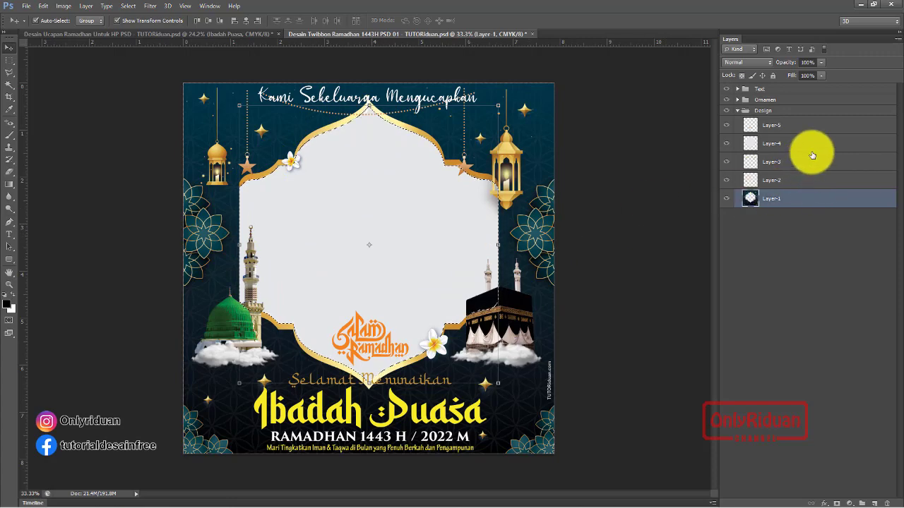
left_click(726, 144)
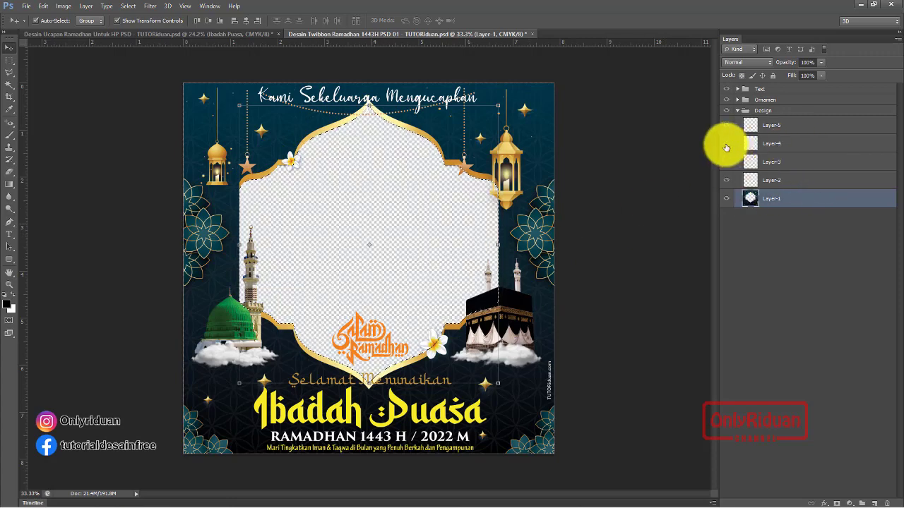
left_click(393, 210)
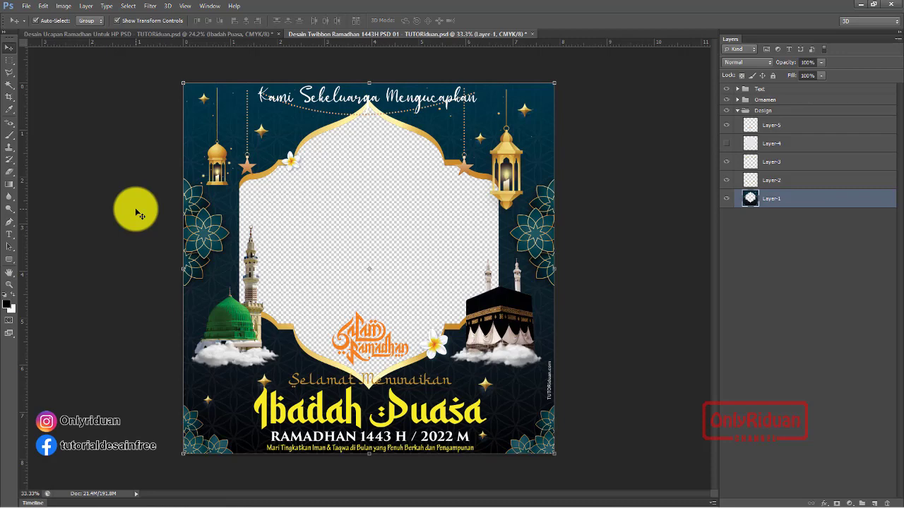
Preview the twibbon in Save for Web as a transparent PNG-24, zoomed to show it whole
left_click(25, 10)
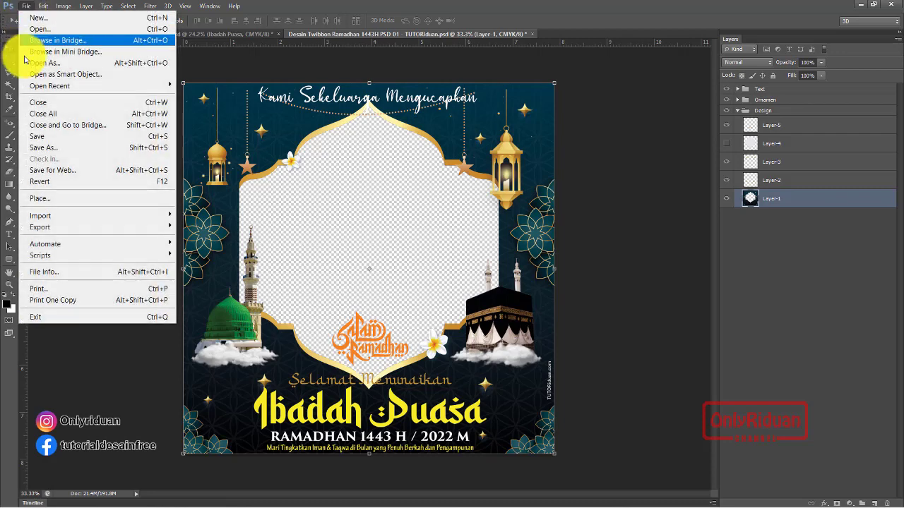
left_click(61, 169)
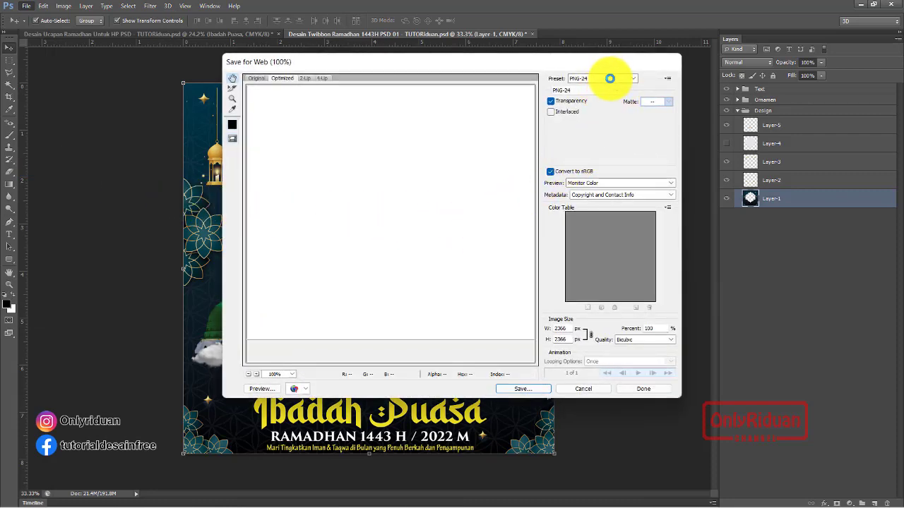
left_click_drag(451, 247, 329, 125)
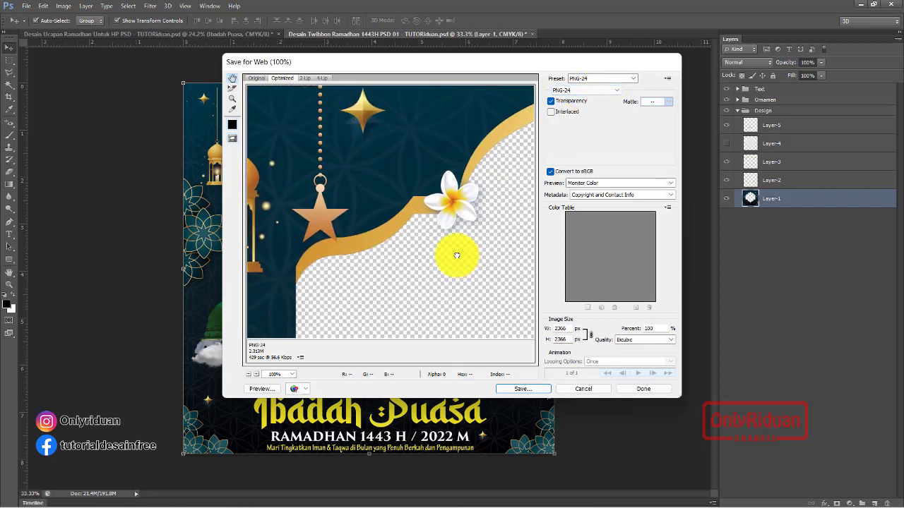
mouse_move(456, 255)
left_mouse_down()
mouse_move(410, 178)
mouse_move(444, 216)
mouse_move(440, 228)
mouse_move(446, 224)
left_mouse_up()
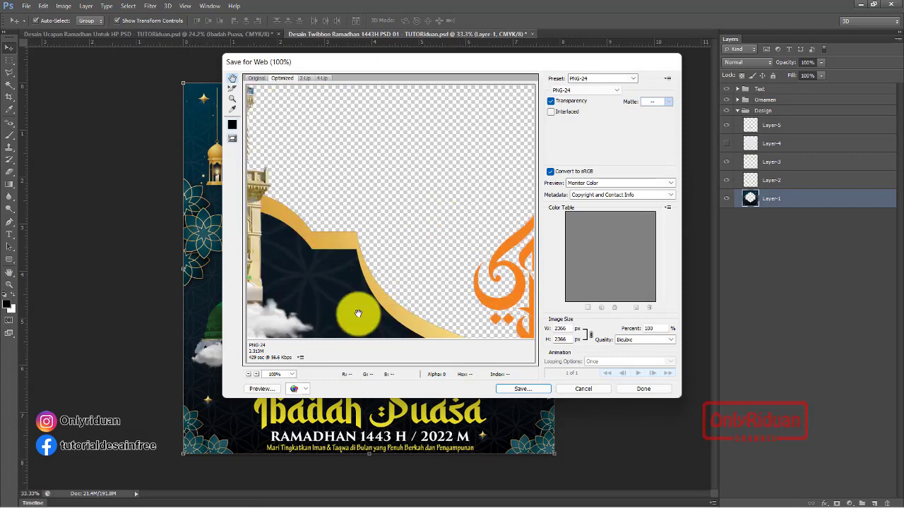
left_click(248, 374)
left_click(249, 374)
left_click(248, 375)
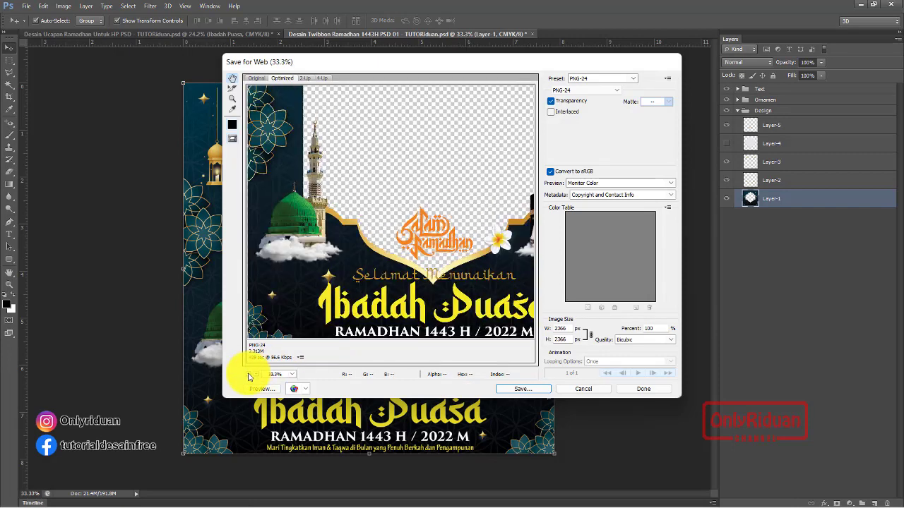
left_click(248, 374)
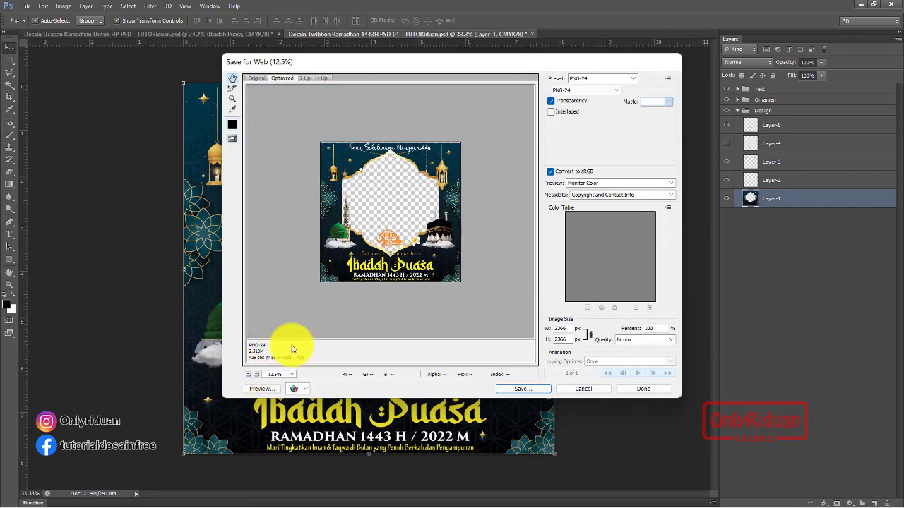
left_click(257, 375)
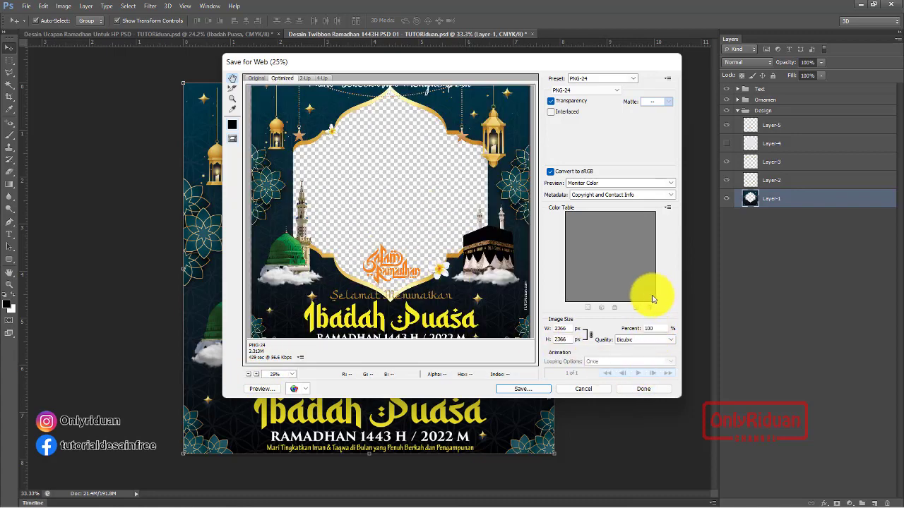
Set the save location to D: > Ucapan Ramadhan 1443H > File > PSD
left_click(516, 391)
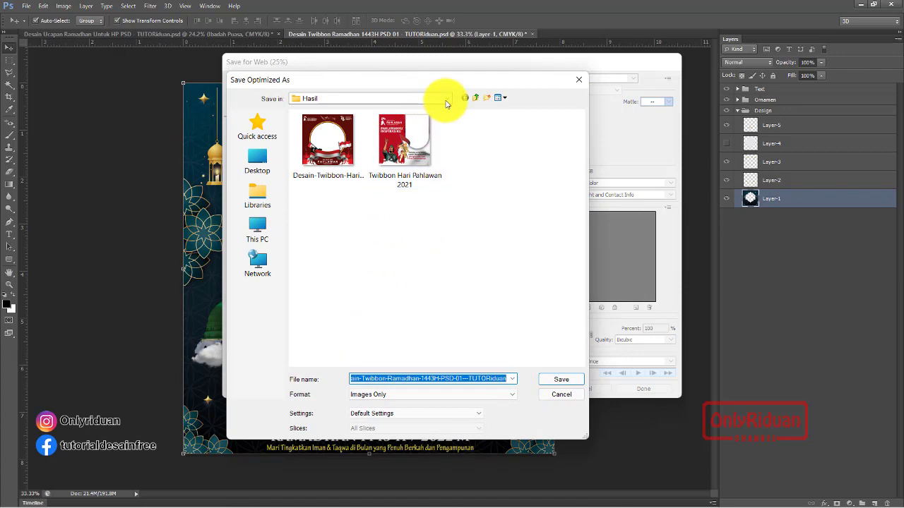
left_click(447, 99)
left_click(346, 245)
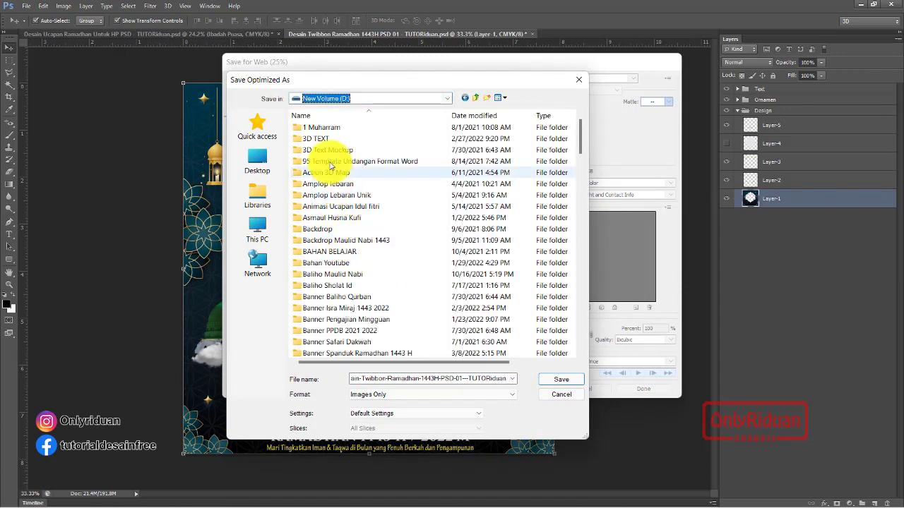
left_click(318, 127)
key("u")
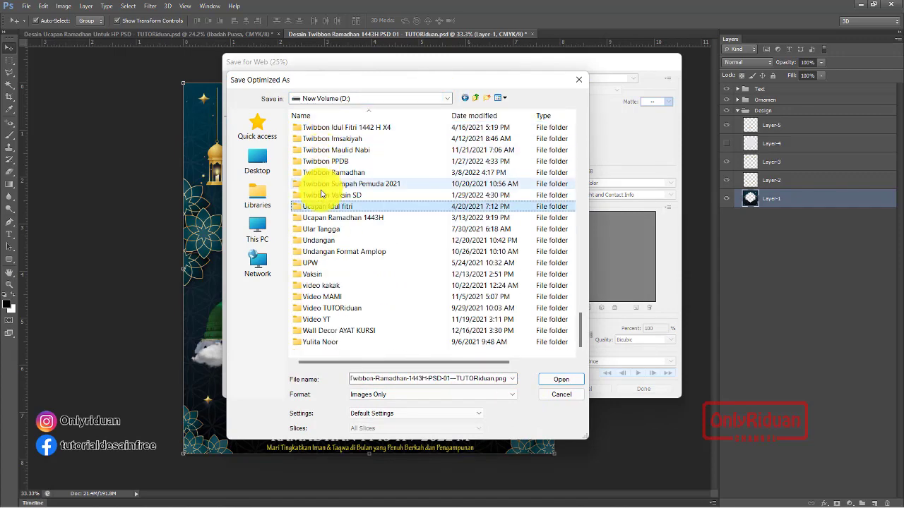
double_click(319, 217)
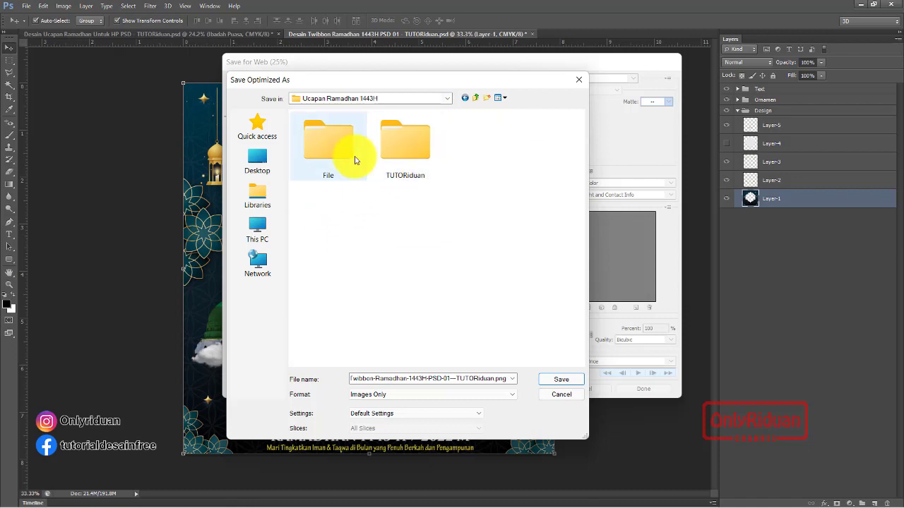
double_click(340, 144)
double_click(310, 144)
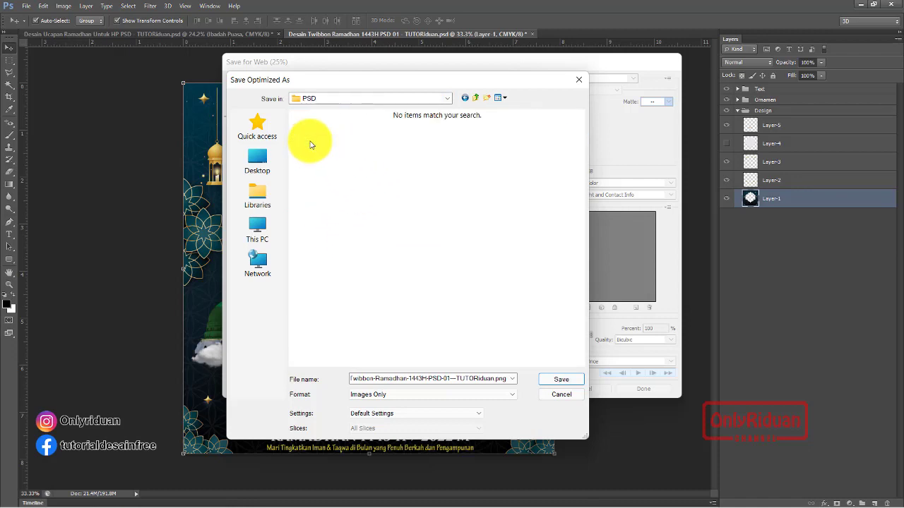
Save the twibbon PNG, then open Desain Twibbon Ramadhan 1443H PSD 03 from File Explorer
left_click(565, 382)
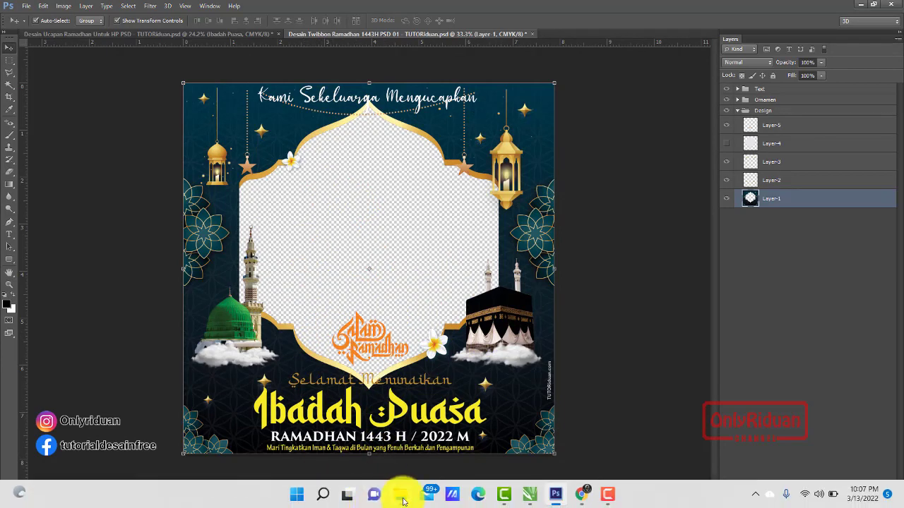
left_click(403, 499)
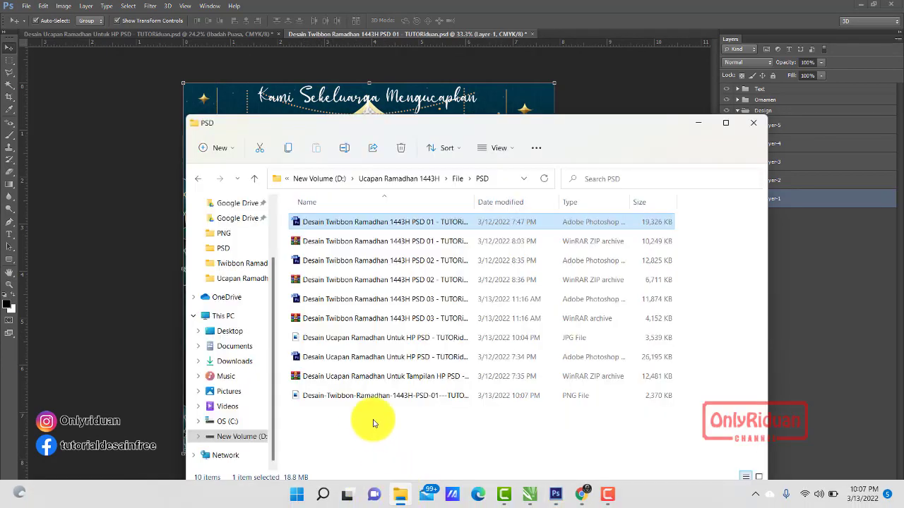
double_click(373, 298)
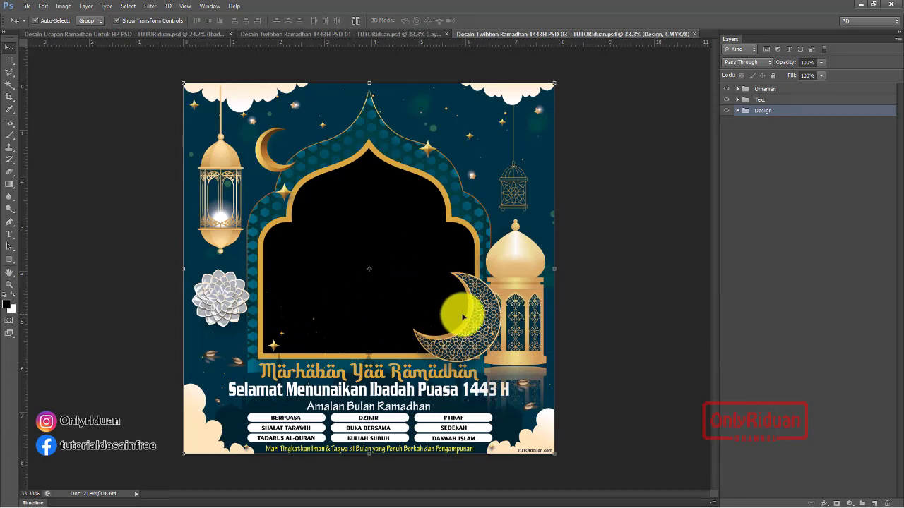
Expand the Design group and load Layer-17's black arch as a selection
left_click(737, 114)
left_click(736, 111)
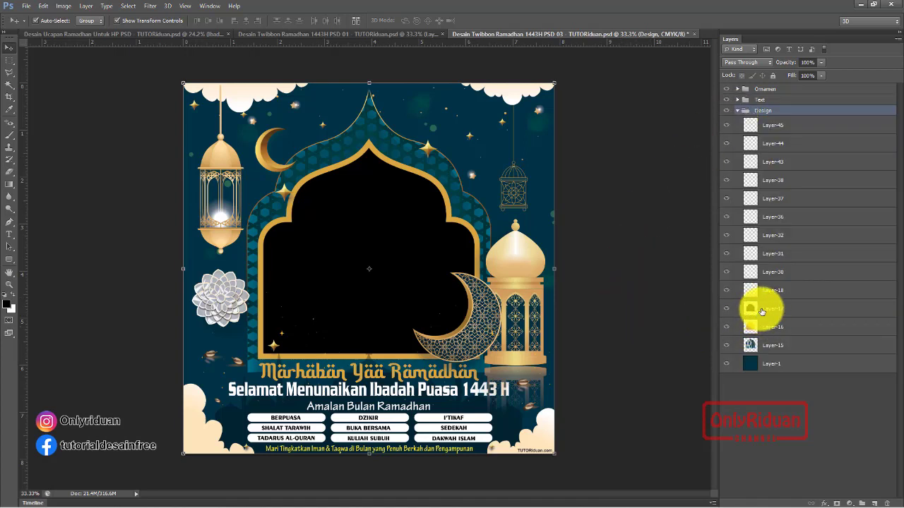
key("ctrl")
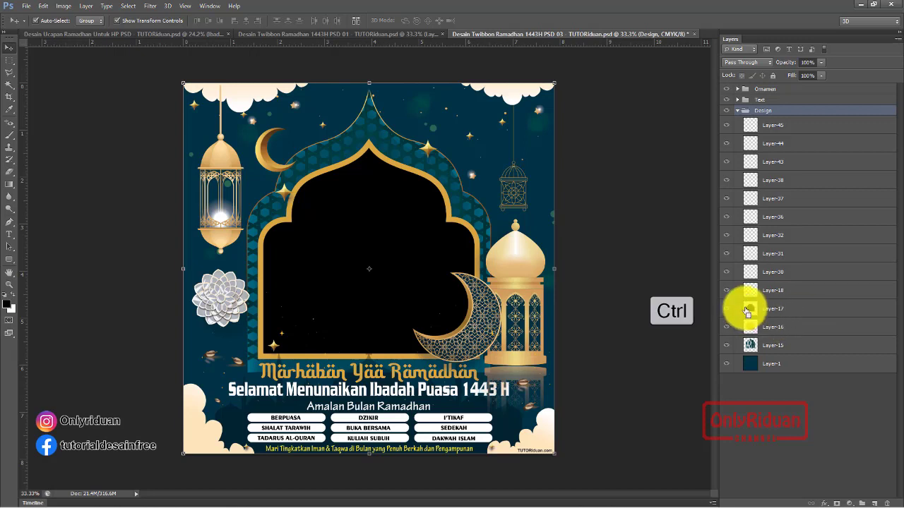
left_click(747, 311, "ctrl")
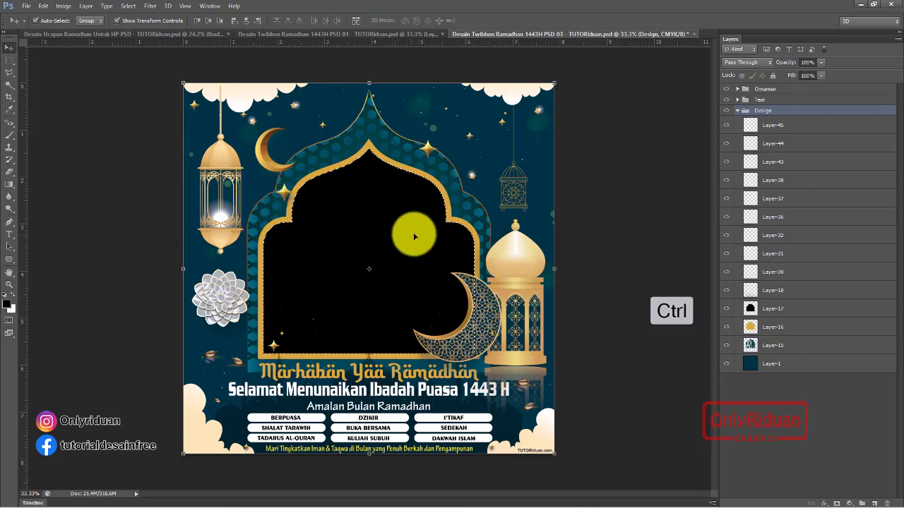
Delete the arch area from Layer-16, Layer-15 and Layer-1, then hide Layer-17 and deselect
left_click(785, 329)
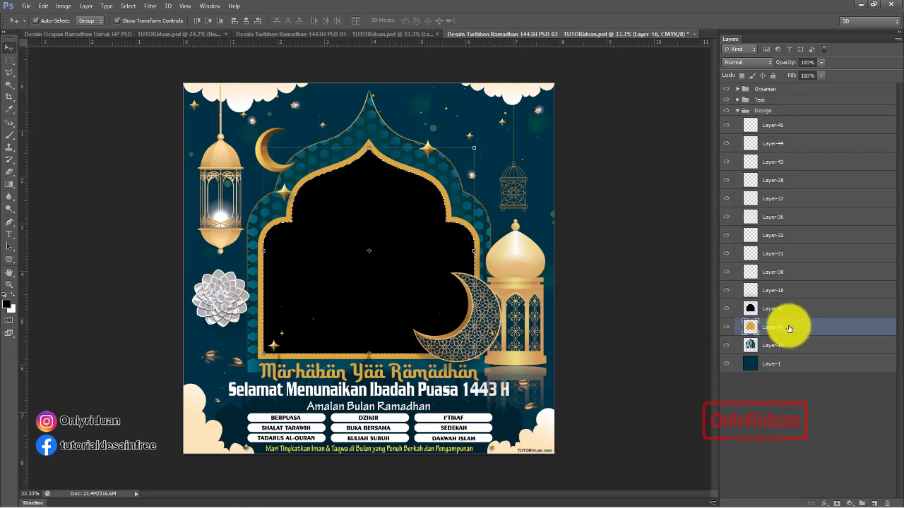
key("Delete")
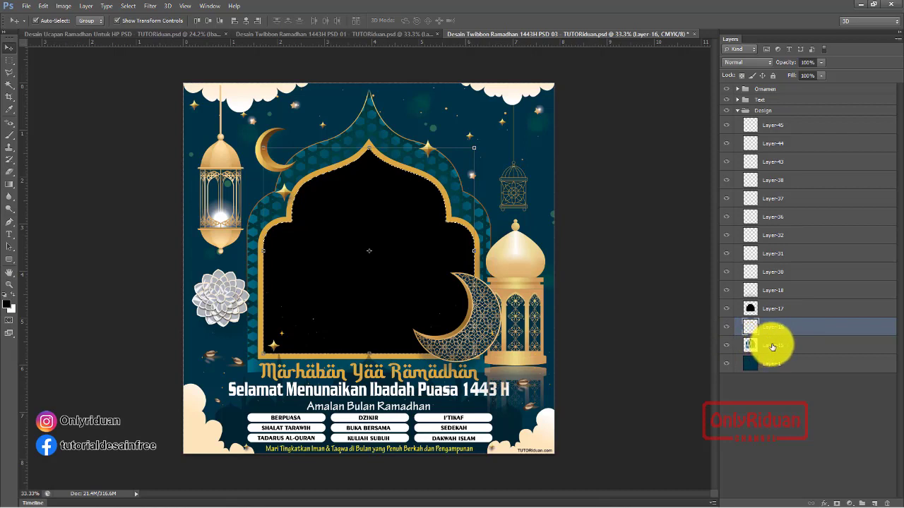
left_click(773, 347)
key("Delete")
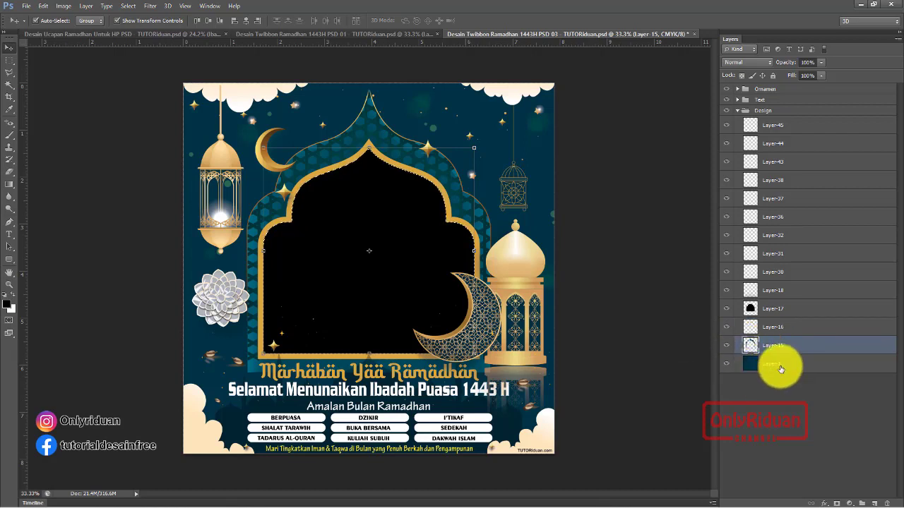
left_click(779, 366)
key("Delete")
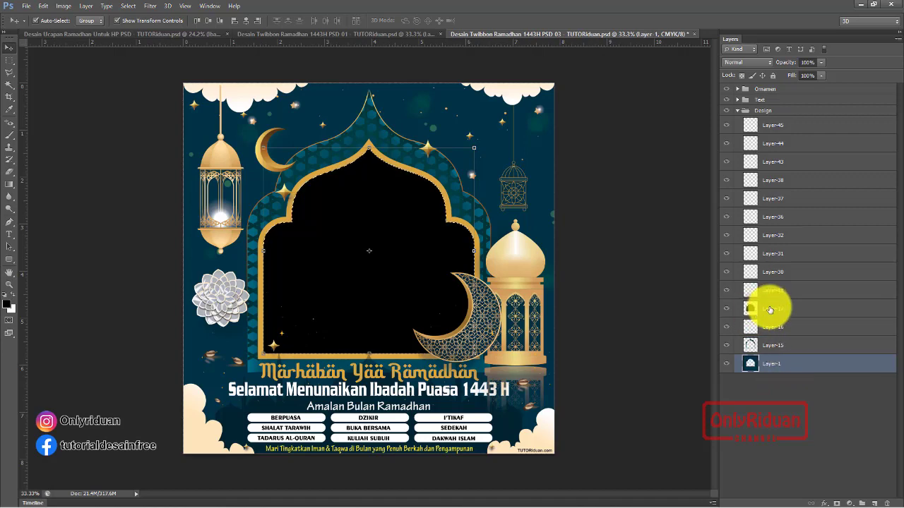
left_click(728, 310)
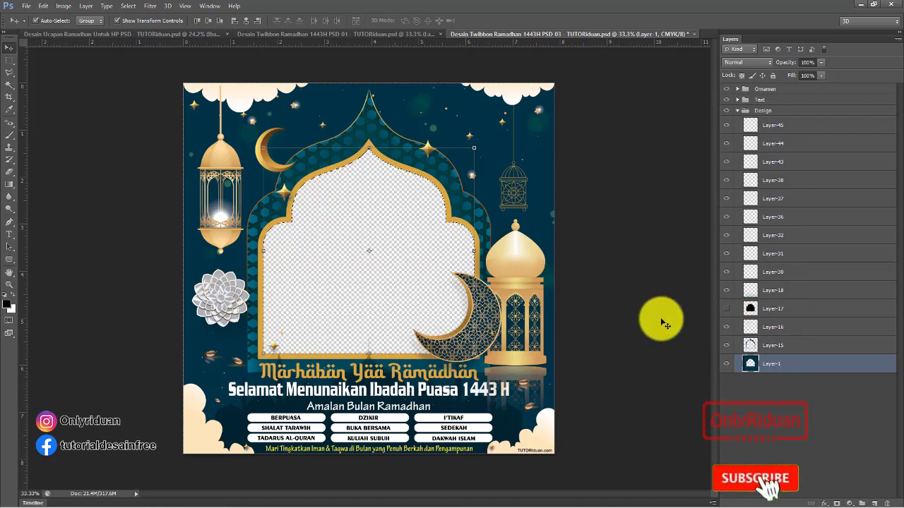
left_click(356, 246)
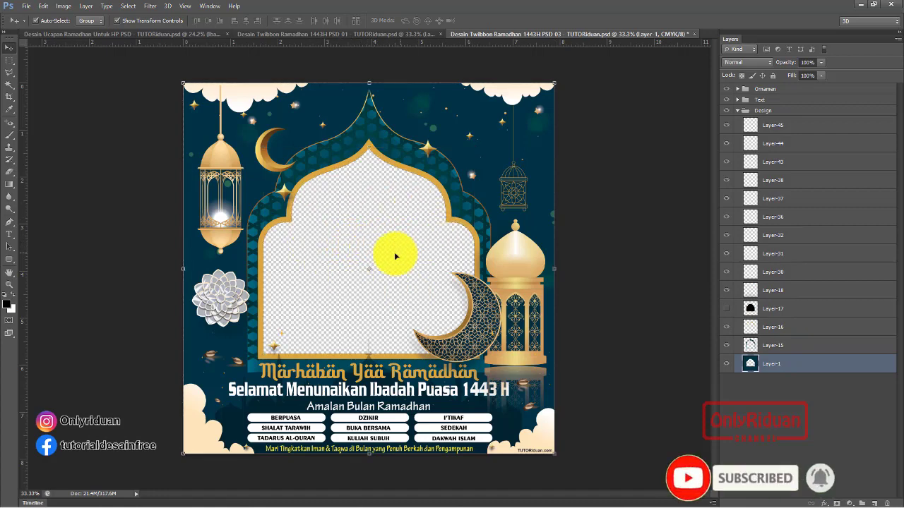
Export the Marhaban Yaa Ramadhan twibbon as a transparent PNG-24 into the PSD folder
left_click(25, 6)
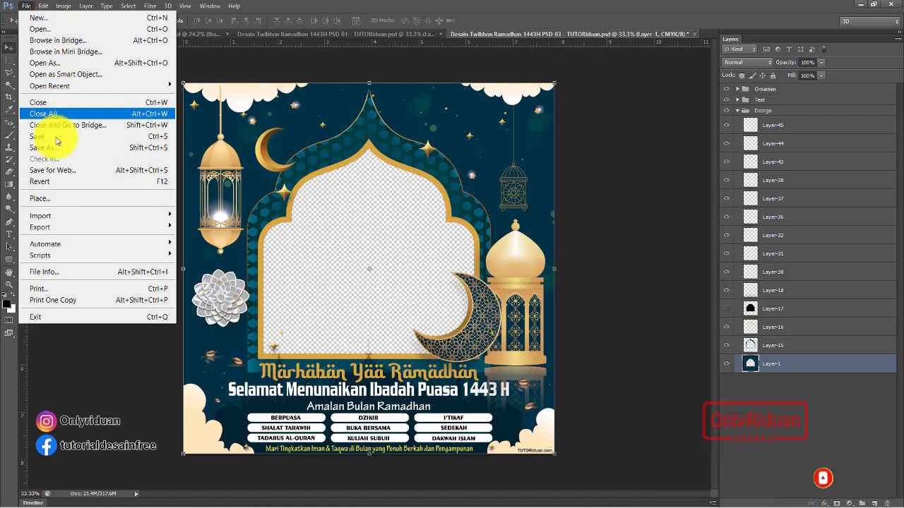
left_click(57, 169)
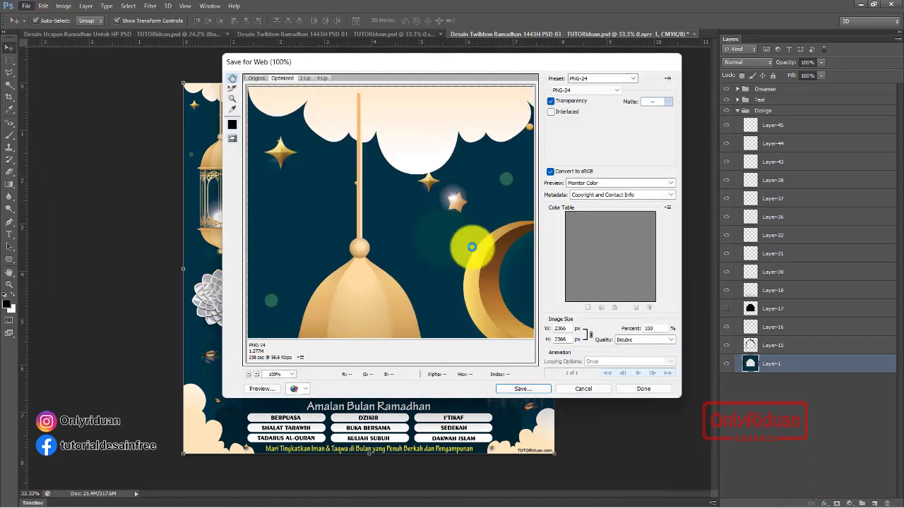
left_click(250, 375)
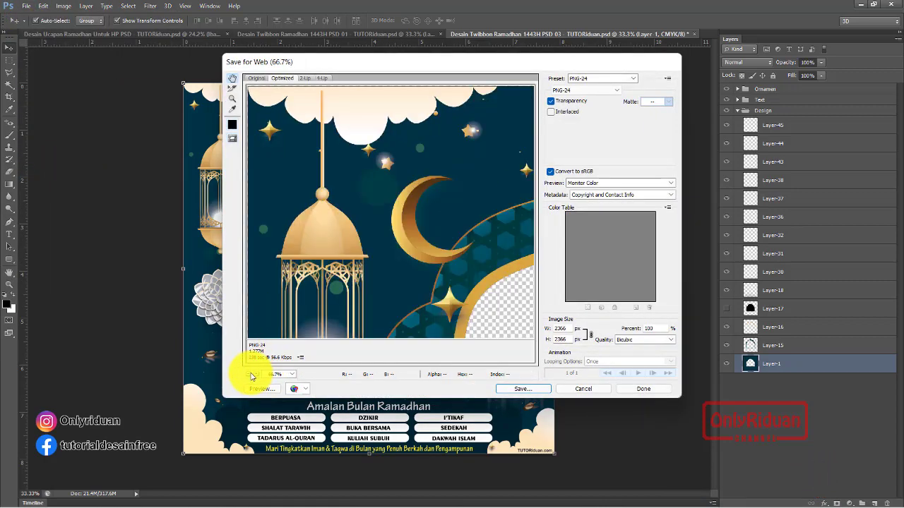
left_click(251, 376)
left_click(250, 376)
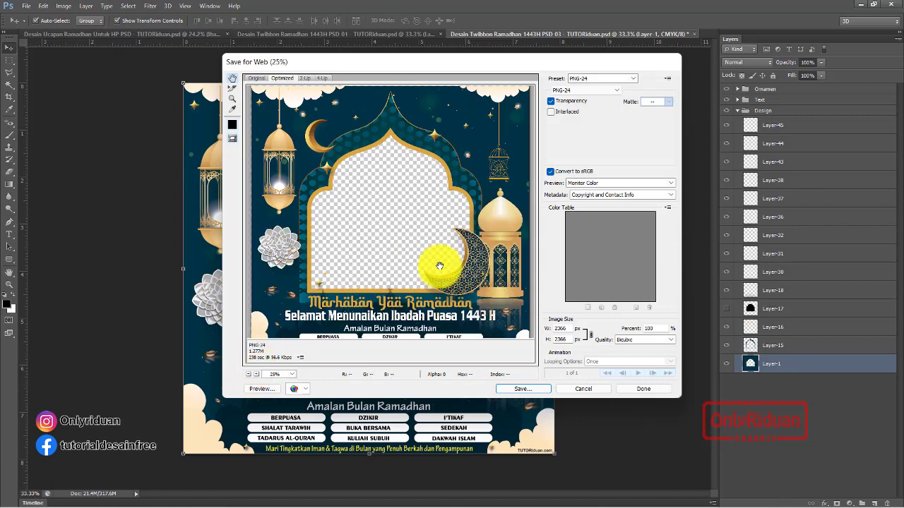
left_click(528, 390)
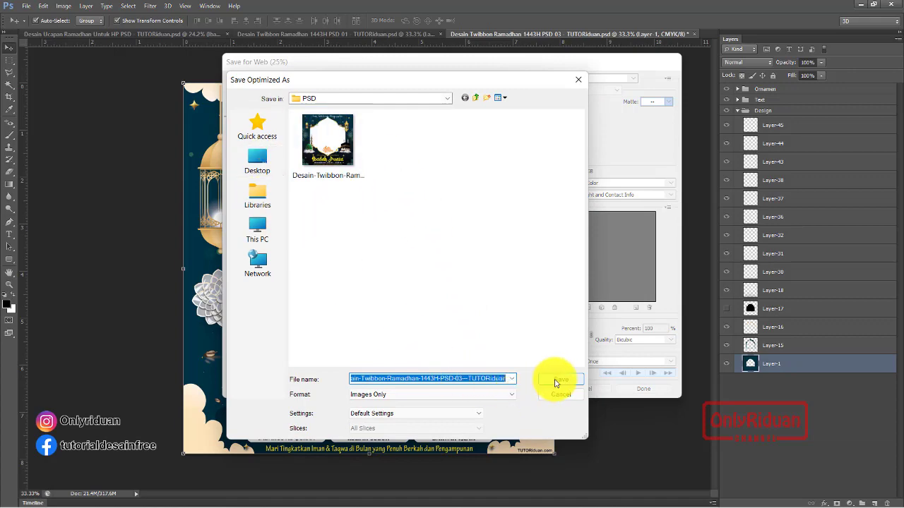
left_click(559, 380)
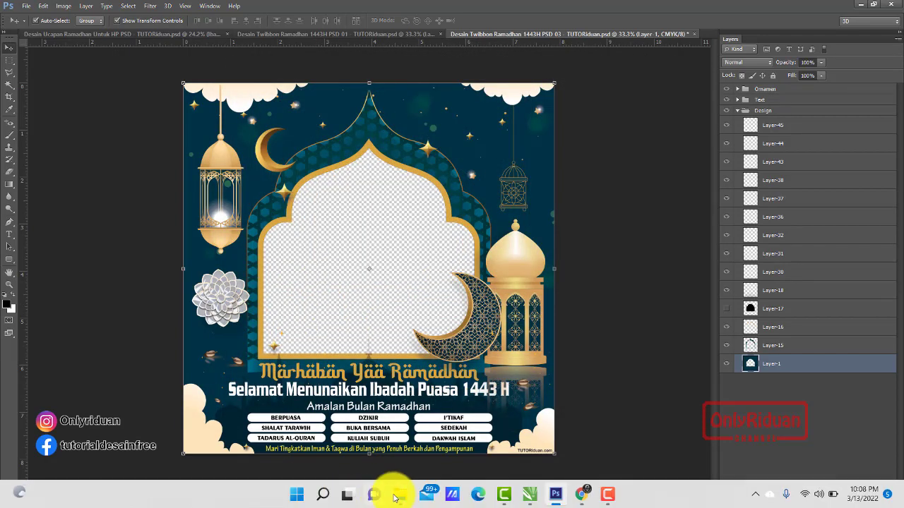
Open the PSD folder in File Explorer and switch it to Large icons view
left_click(399, 496)
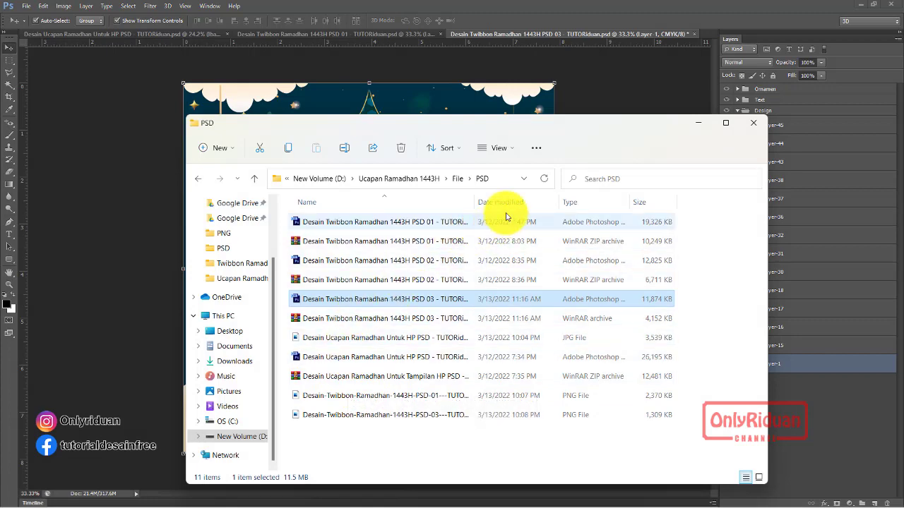
left_click(503, 154)
left_click(506, 192)
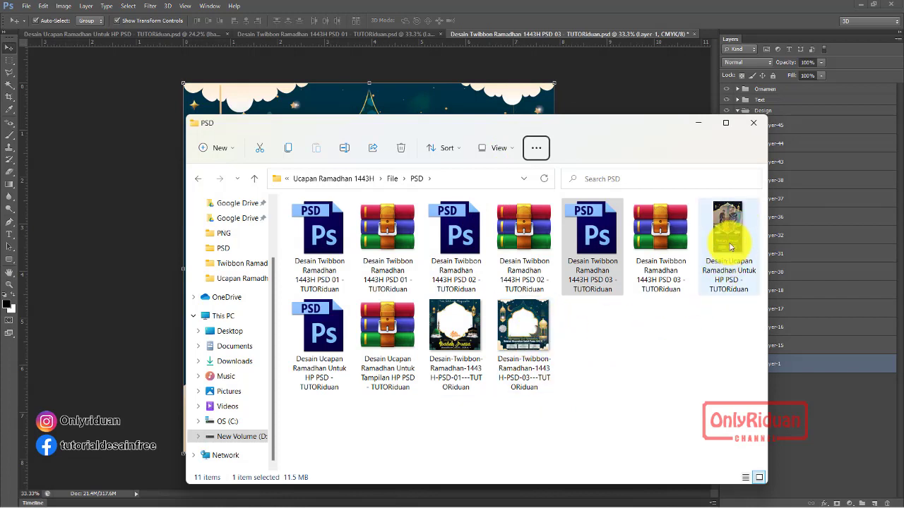
Preview the PSD-01 twibbon PNG in Photos, then advance to the PSD-03 frame
double_click(464, 326)
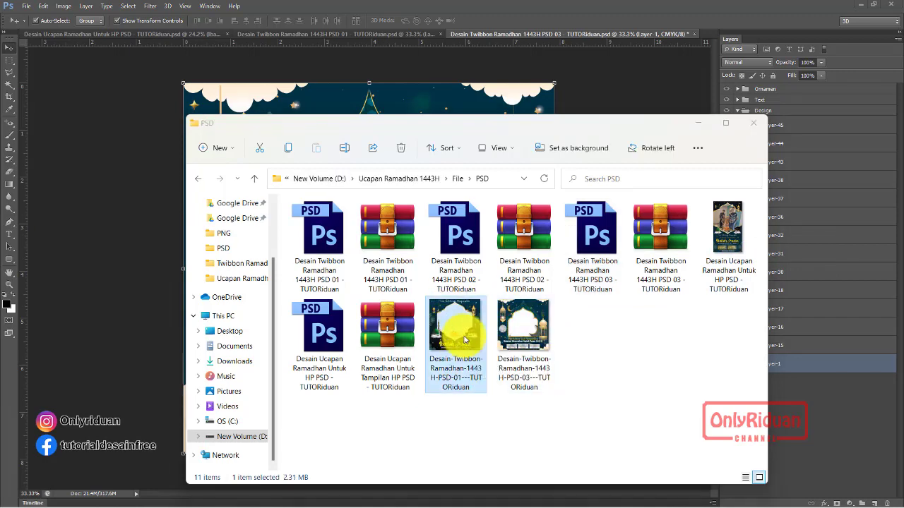
mouse_move(451, 176)
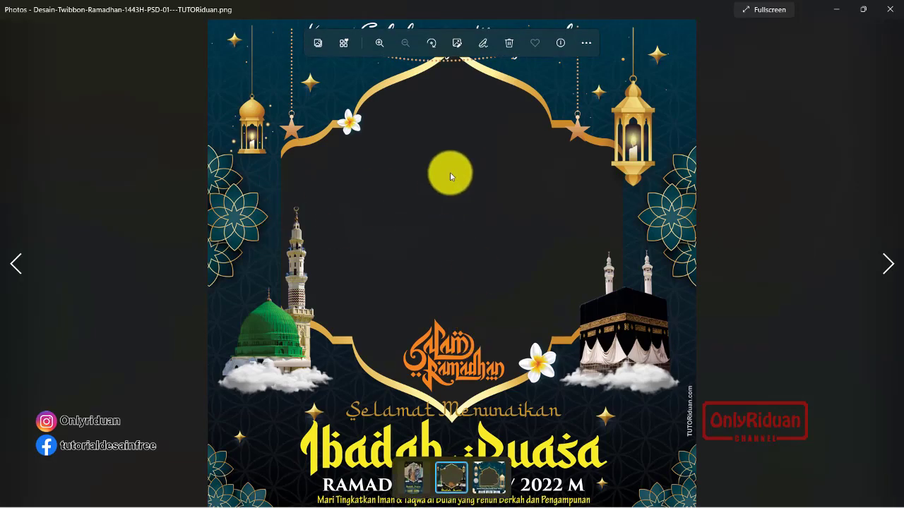
left_click(884, 262)
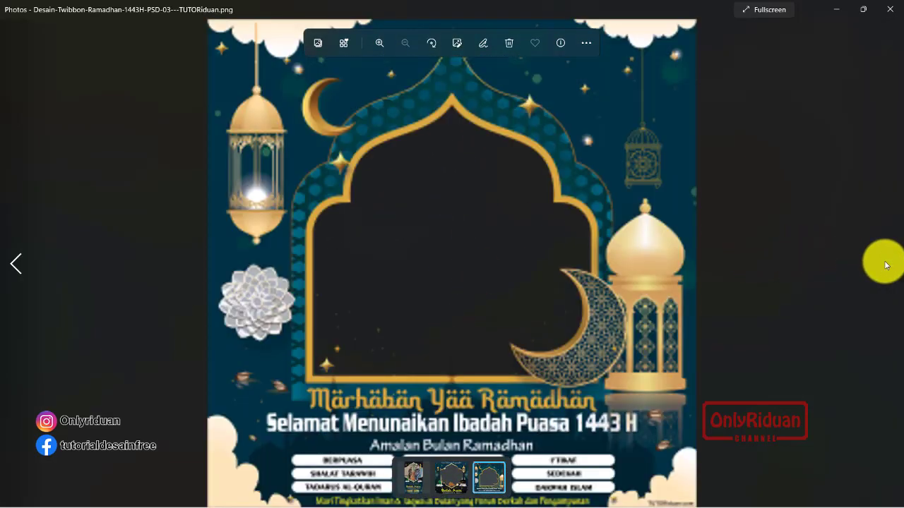